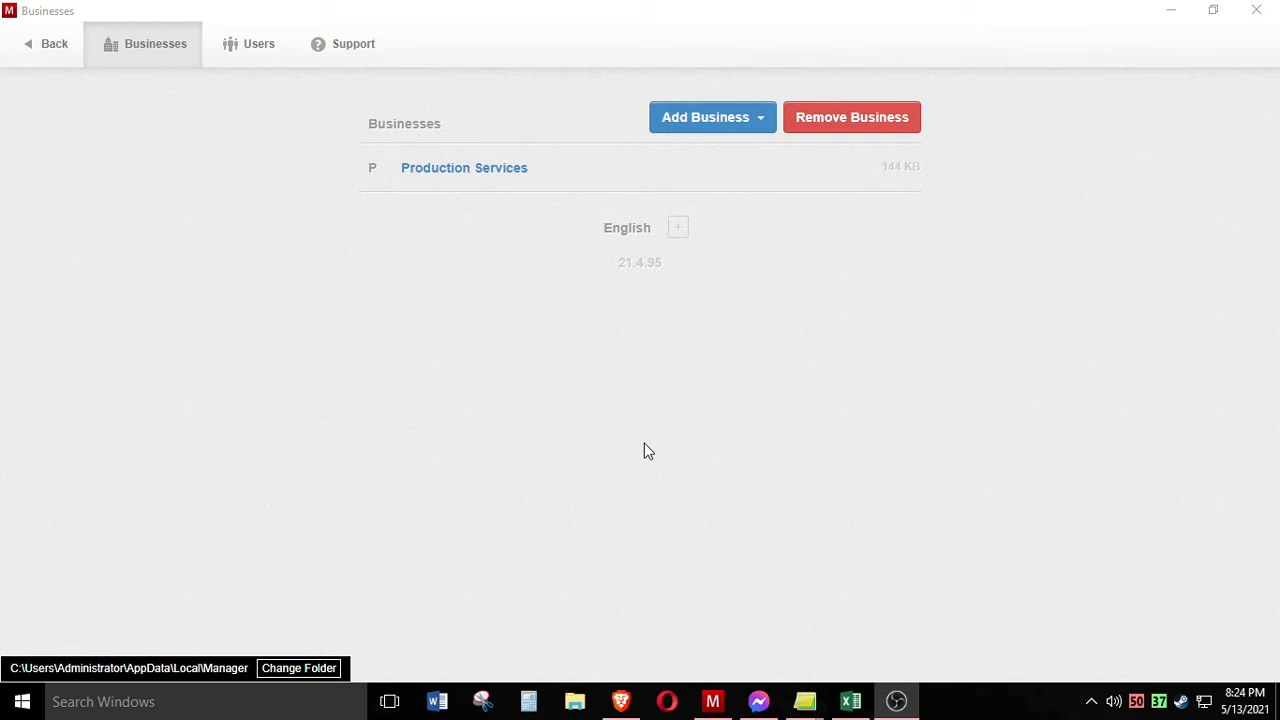
Switch to the Brave browser, search Google for "manager io" and open the Manager.io website
{"action": "left_click", "coordinate": [626, 702]}
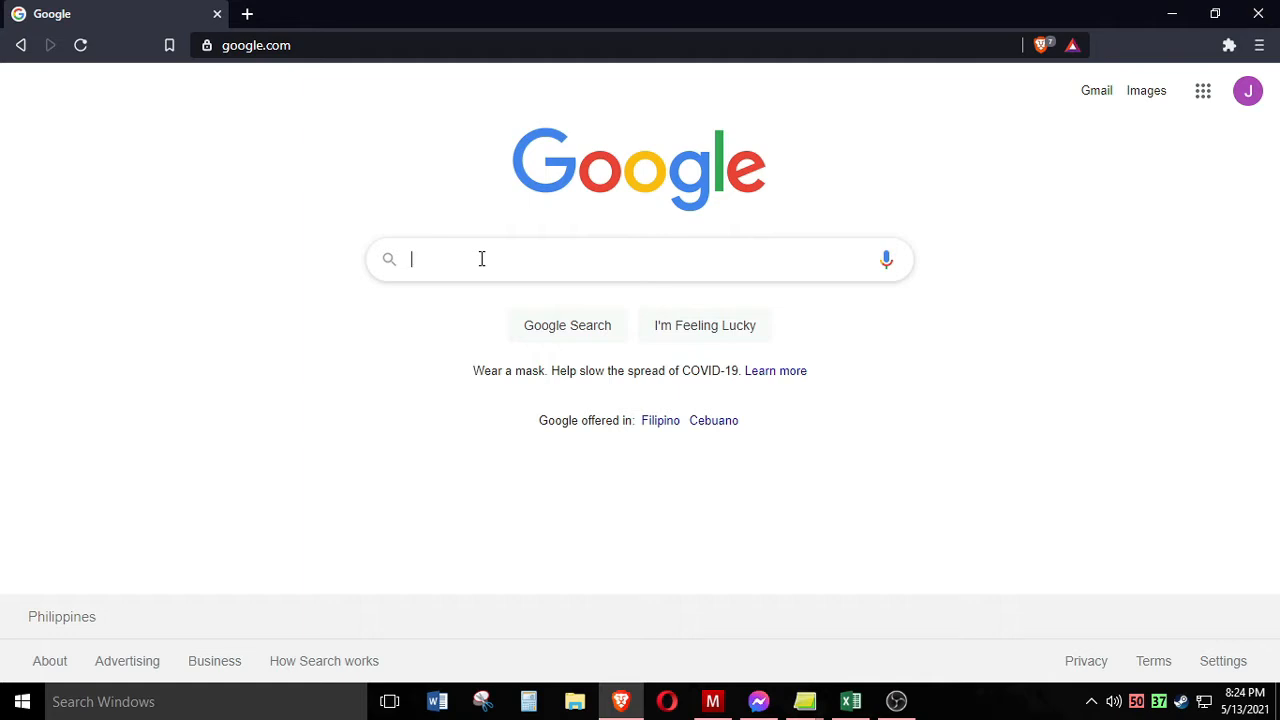
{"action": "type", "text": "maangeo"}
{"action": "key", "text": "BackSpace"}
{"action": "key", "text": "BackSpace"}
{"action": "key", "text": "BackSpace"}
{"action": "key", "text": "BackSpace"}
{"action": "key", "text": "BackSpace"}
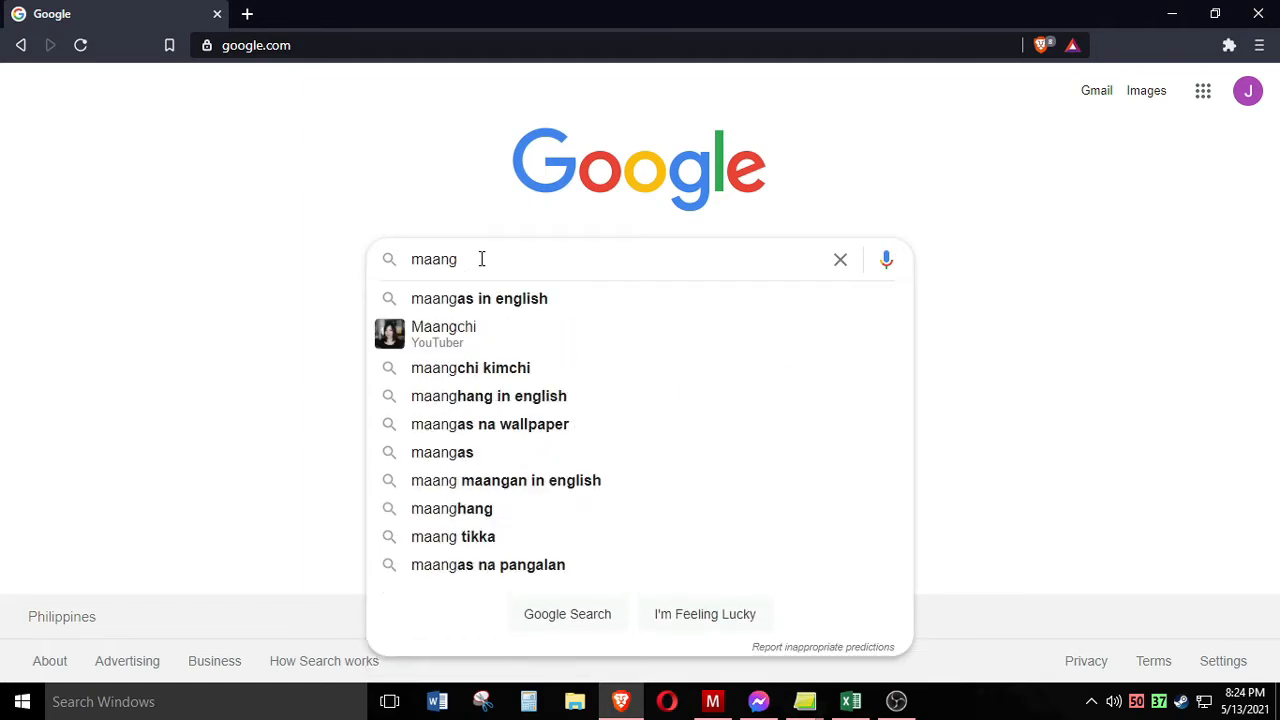
{"action": "type", "text": "nager io"}
{"action": "key", "text": "Return"}
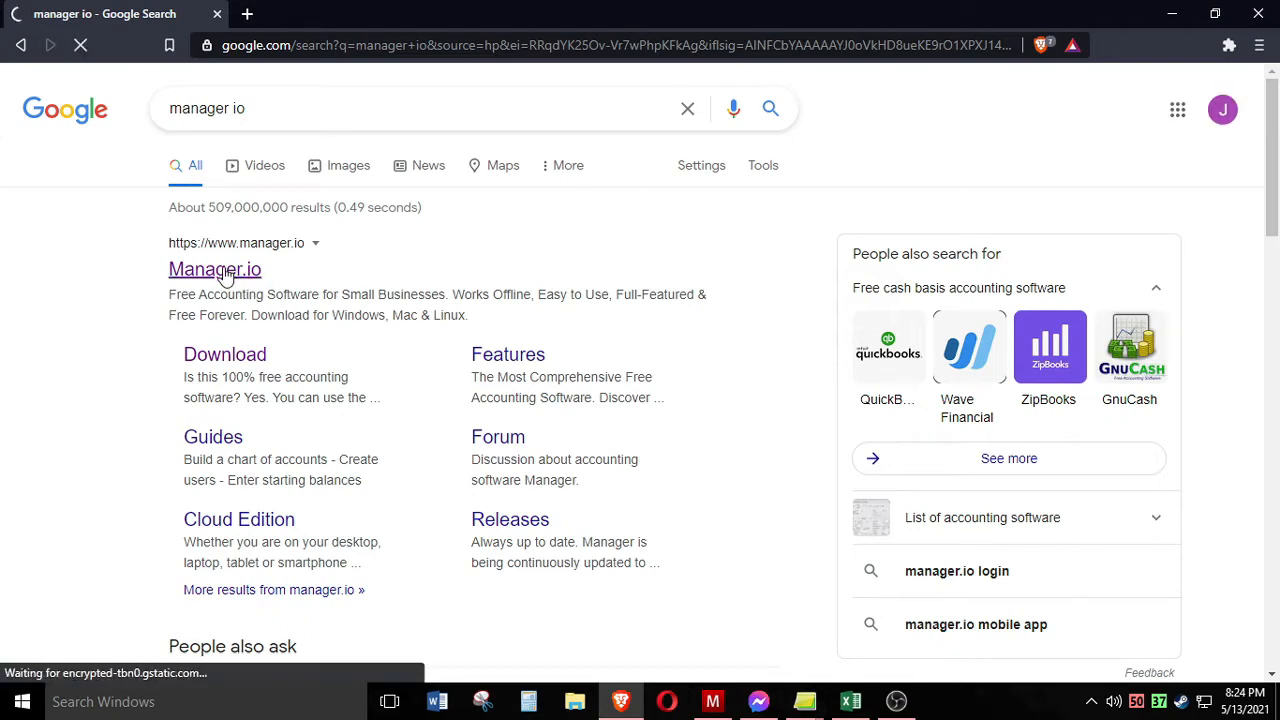
{"action": "left_click", "coordinate": [225, 277]}
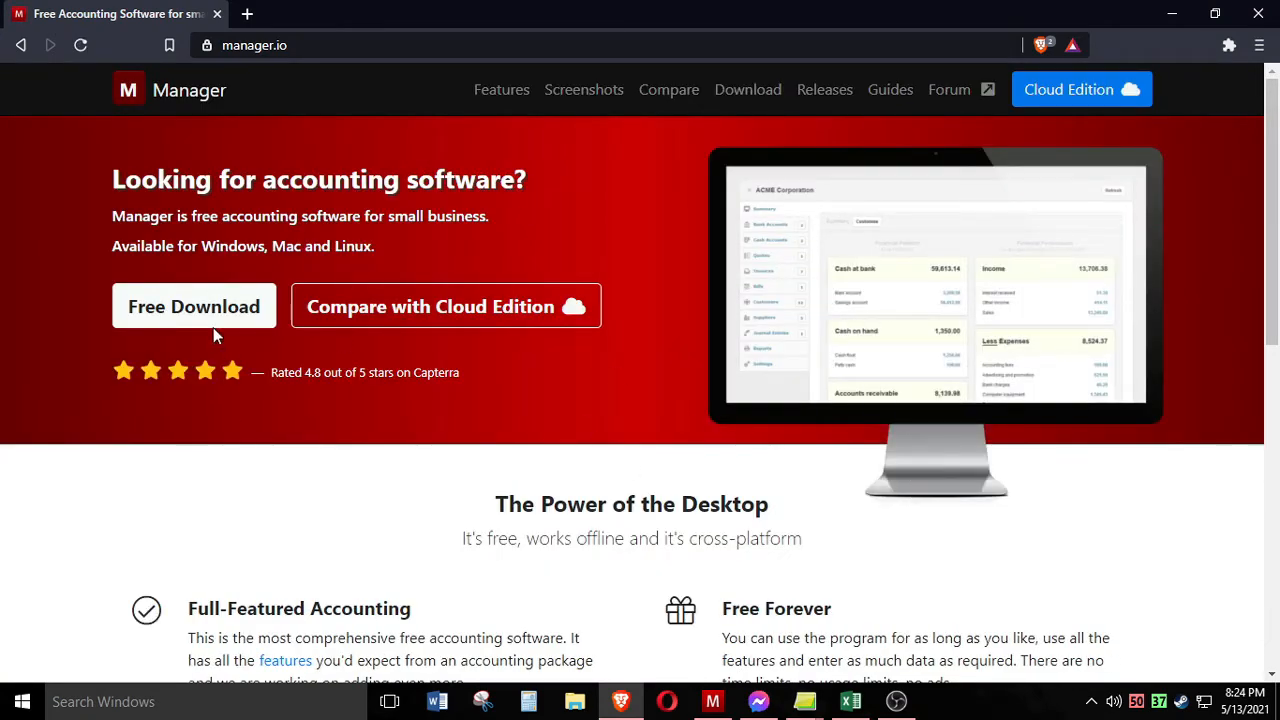
Request the free Windows download of Manager, retry it, and cancel saving the installer
{"action": "left_click", "coordinate": [226, 318]}
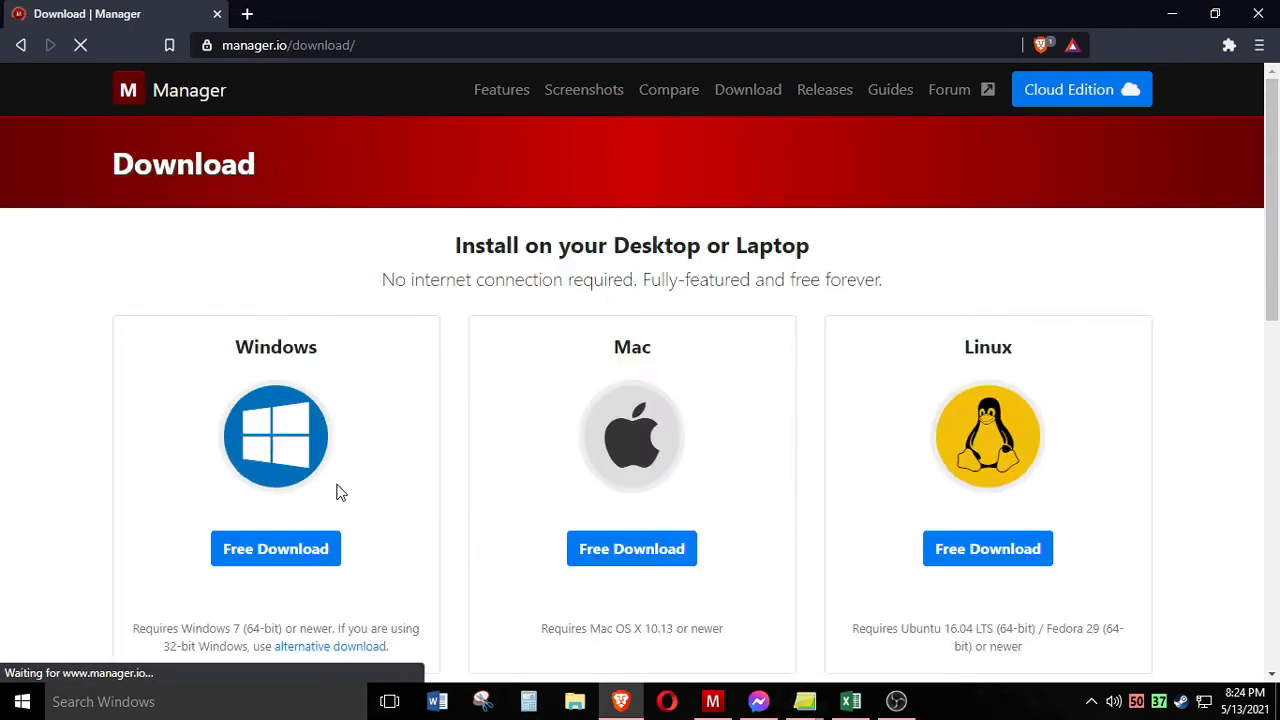
{"action": "left_click", "coordinate": [284, 556]}
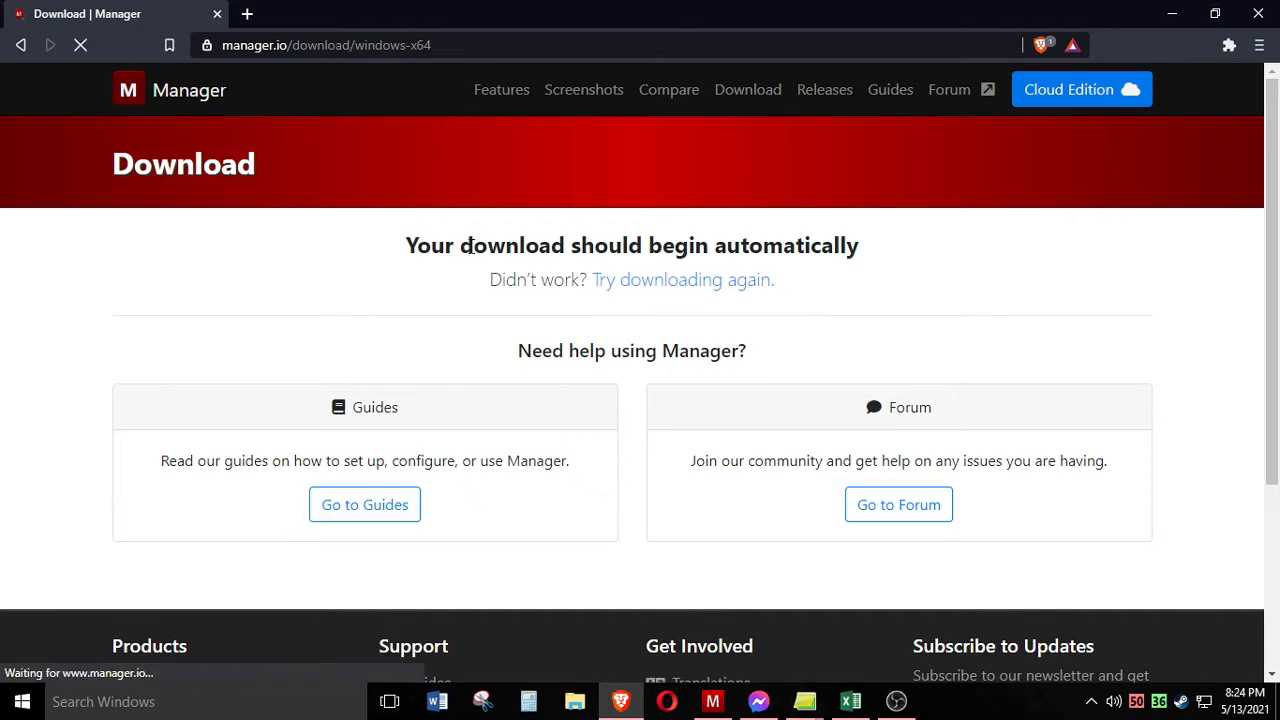
{"action": "left_click", "coordinate": [680, 284]}
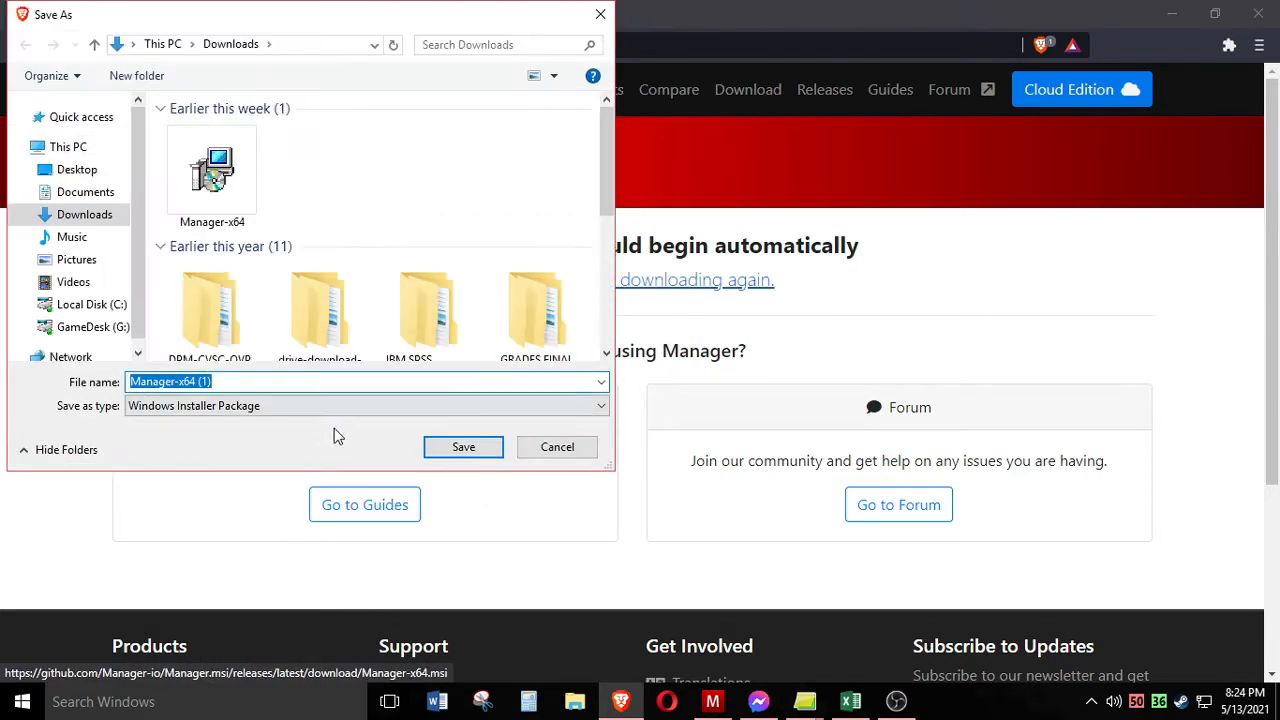
{"action": "left_click", "coordinate": [573, 453]}
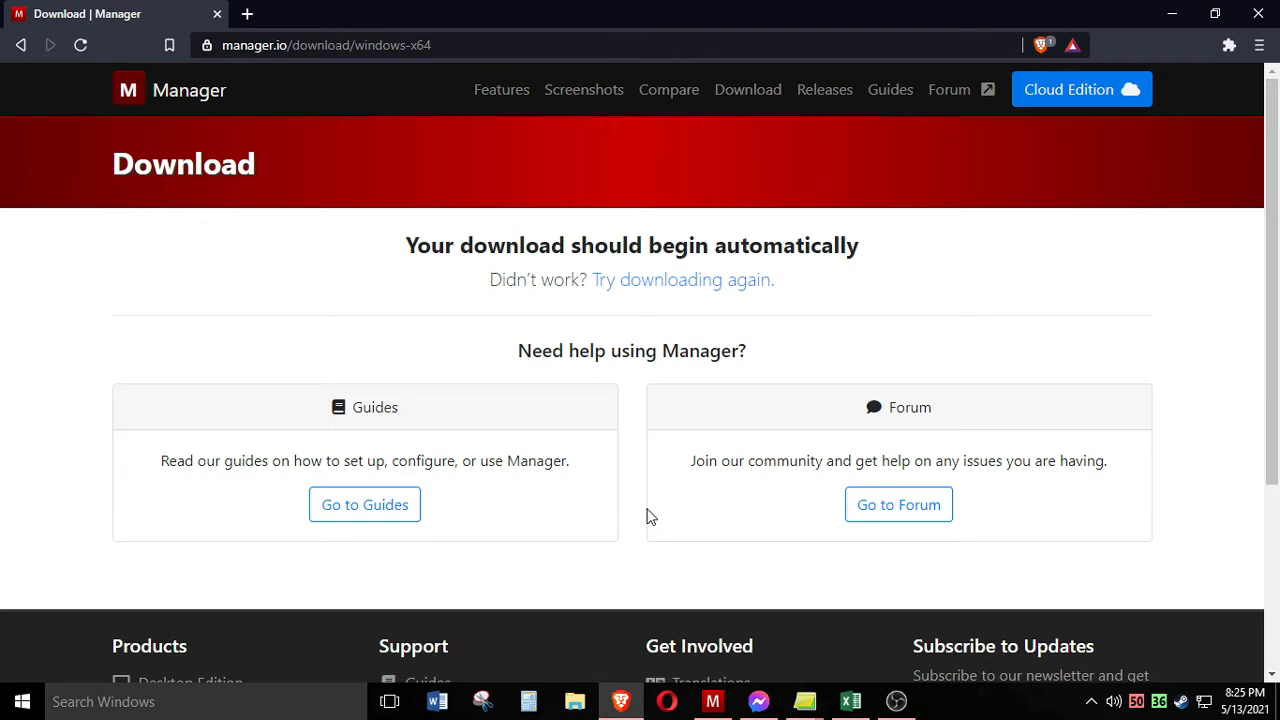
Switch to the Excel workbook and enter the heading "Chart of Accounts" in cell H1 of Sheet1
{"action": "left_click", "coordinate": [717, 706]}
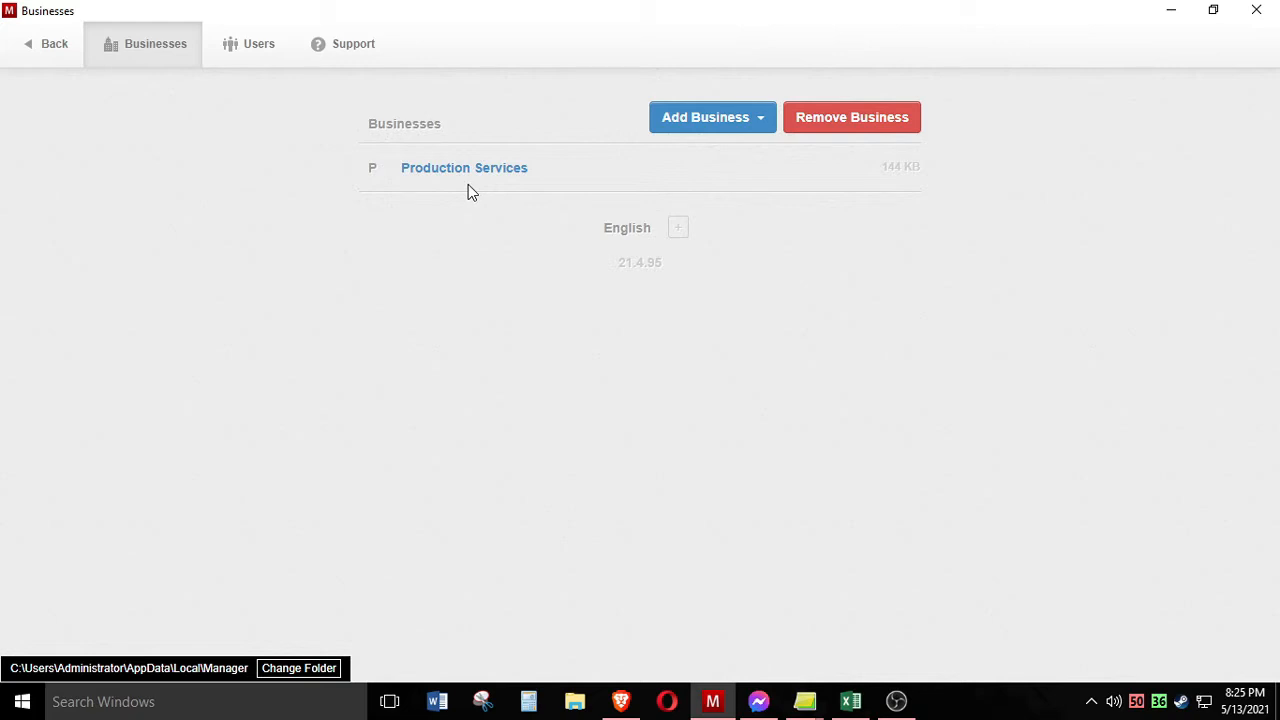
{"action": "left_click", "coordinate": [852, 706]}
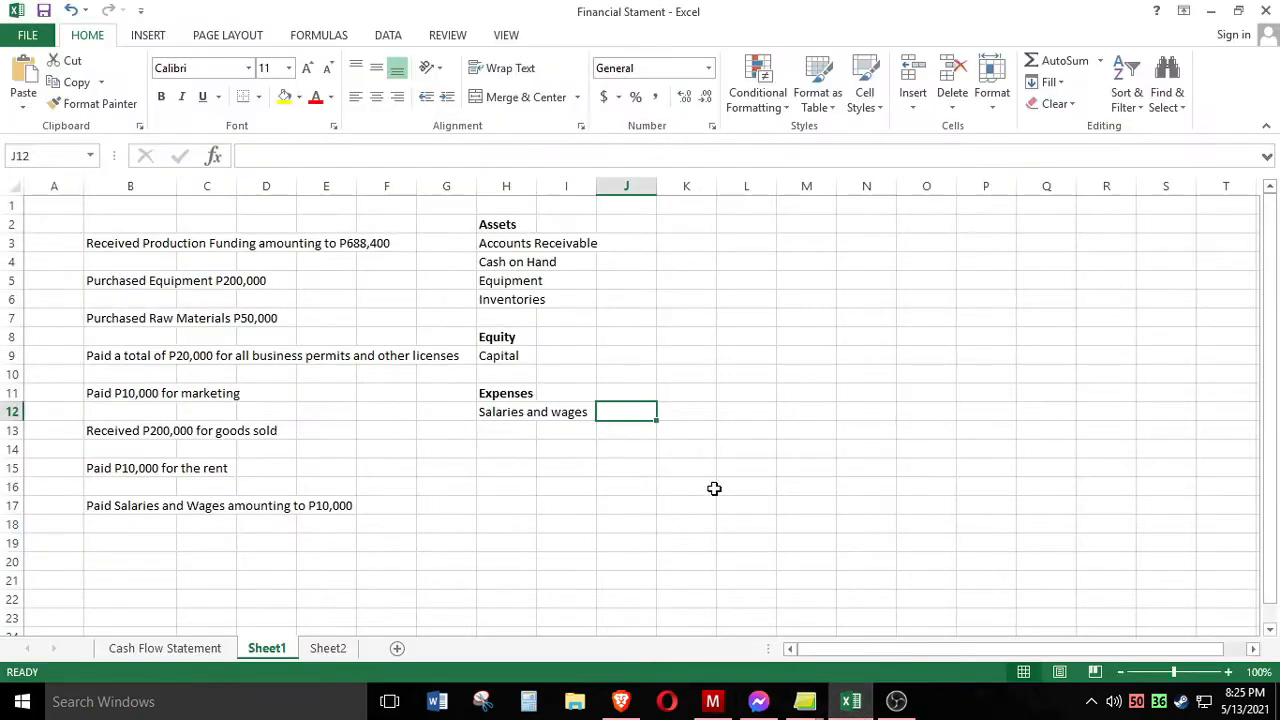
{"action": "left_click", "coordinate": [244, 245]}
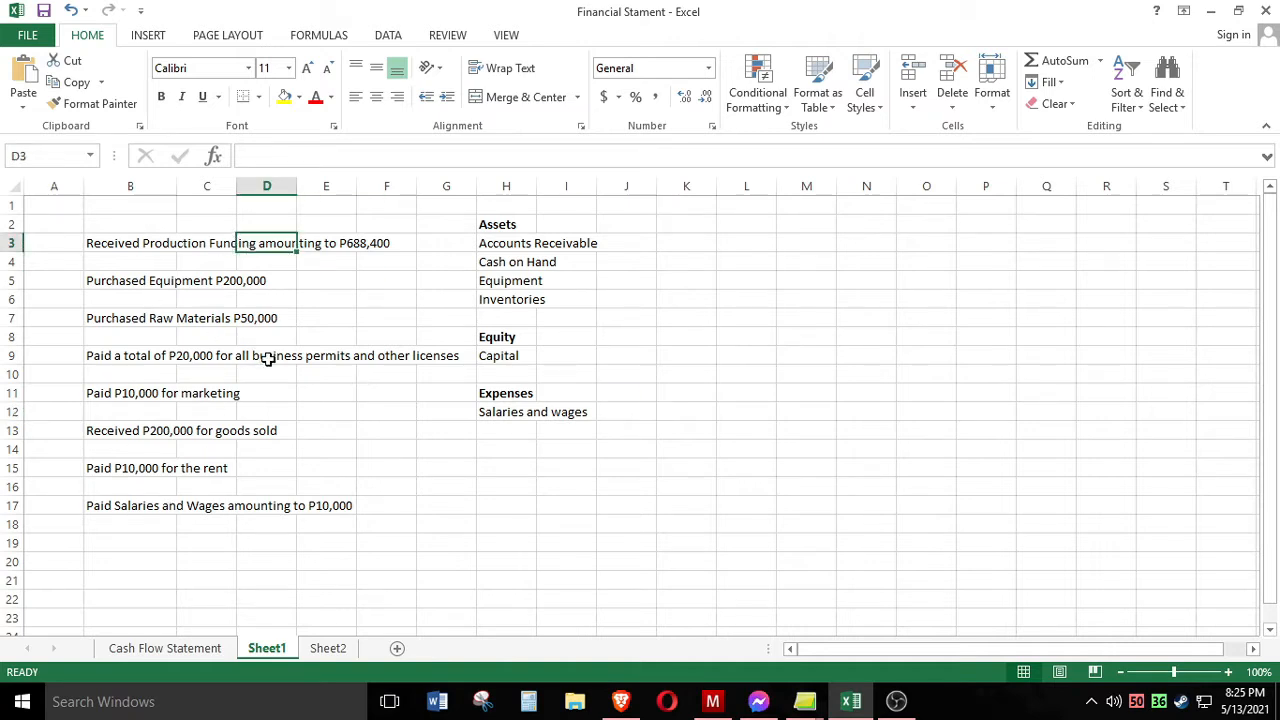
{"action": "left_click", "coordinate": [512, 208]}
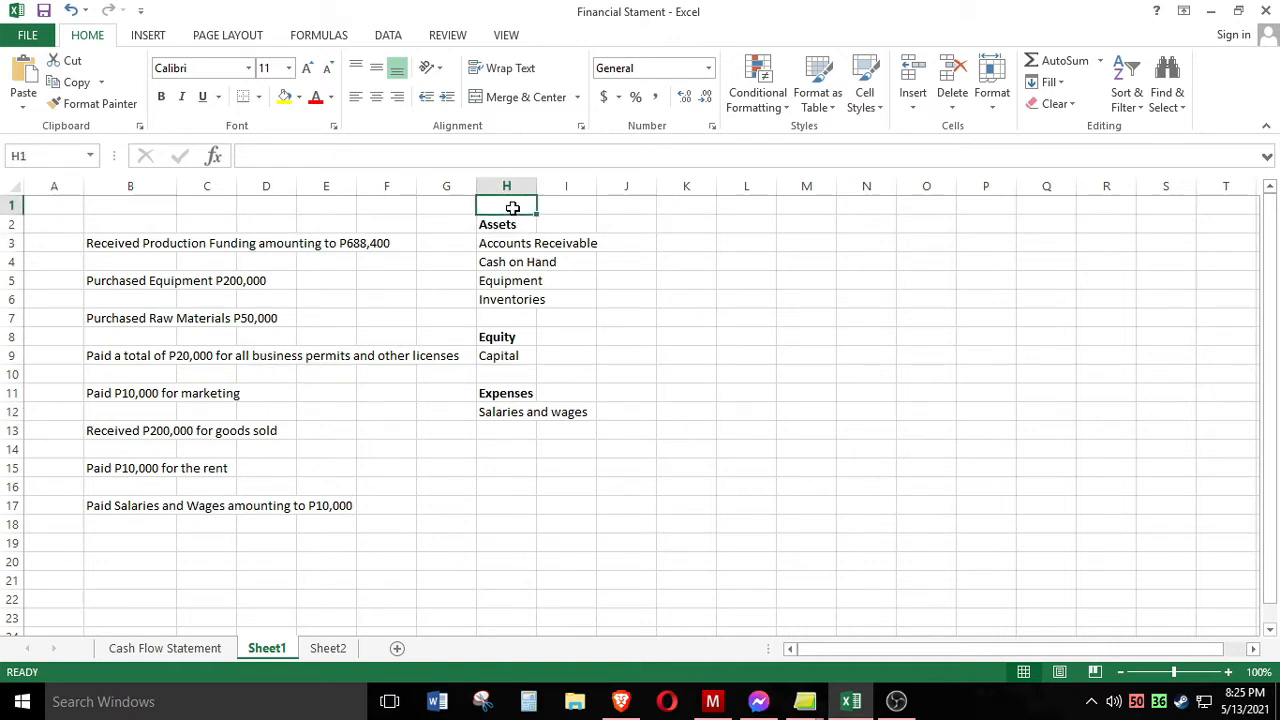
{"action": "type", "text": "Chaqrts"}
{"action": "key", "text": "BackSpace"}
{"action": "key", "text": "BackSpace"}
{"action": "key", "text": "BackSpace"}
{"action": "key", "text": "BackSpace"}
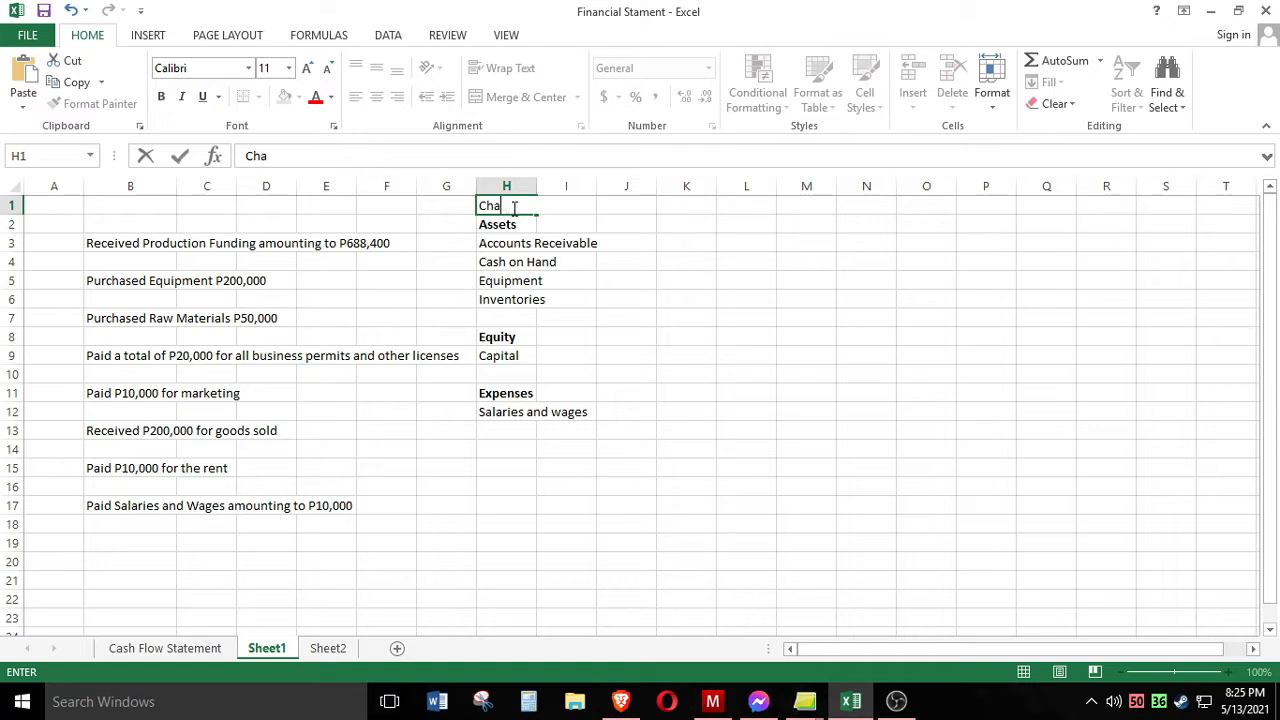
{"action": "type", "text": "rt of Accounts"}
{"action": "key", "text": "Return"}
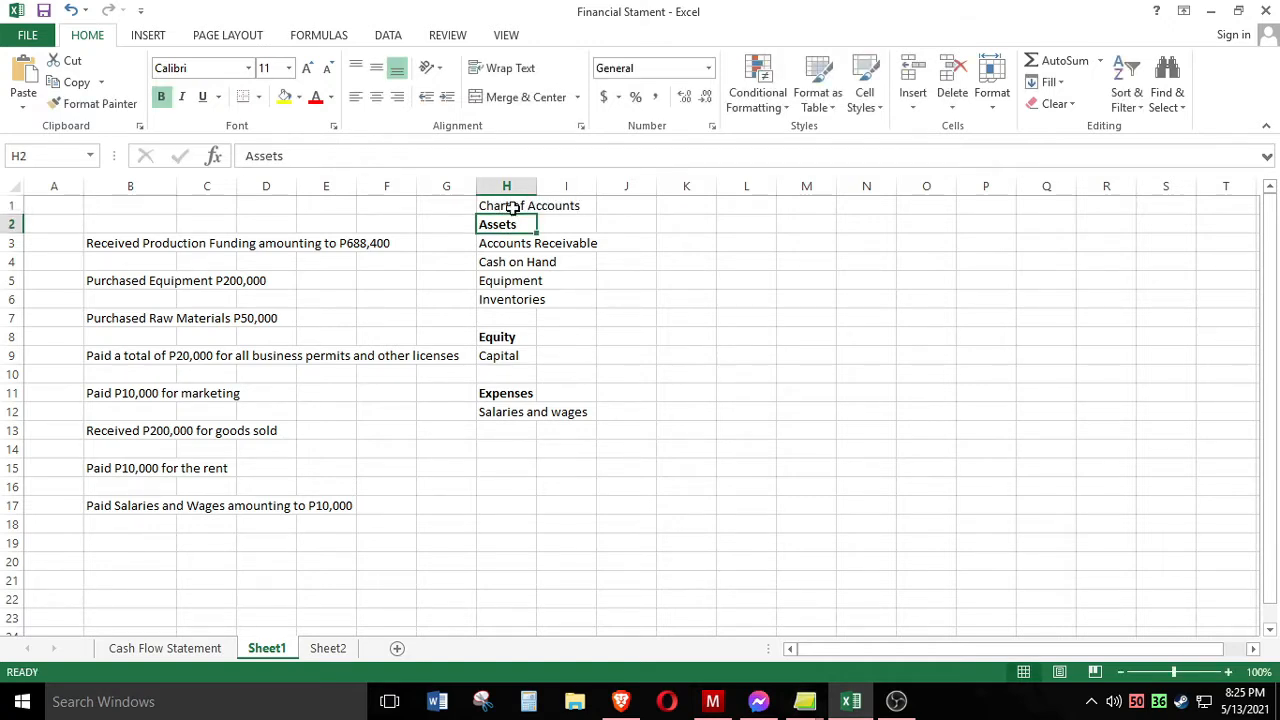
Make the Chart of Accounts heading bold and insert a blank row between it and Assets
{"action": "left_click", "coordinate": [511, 207]}
{"action": "key", "text": "ctrl+b"}
{"action": "key", "text": "Return"}
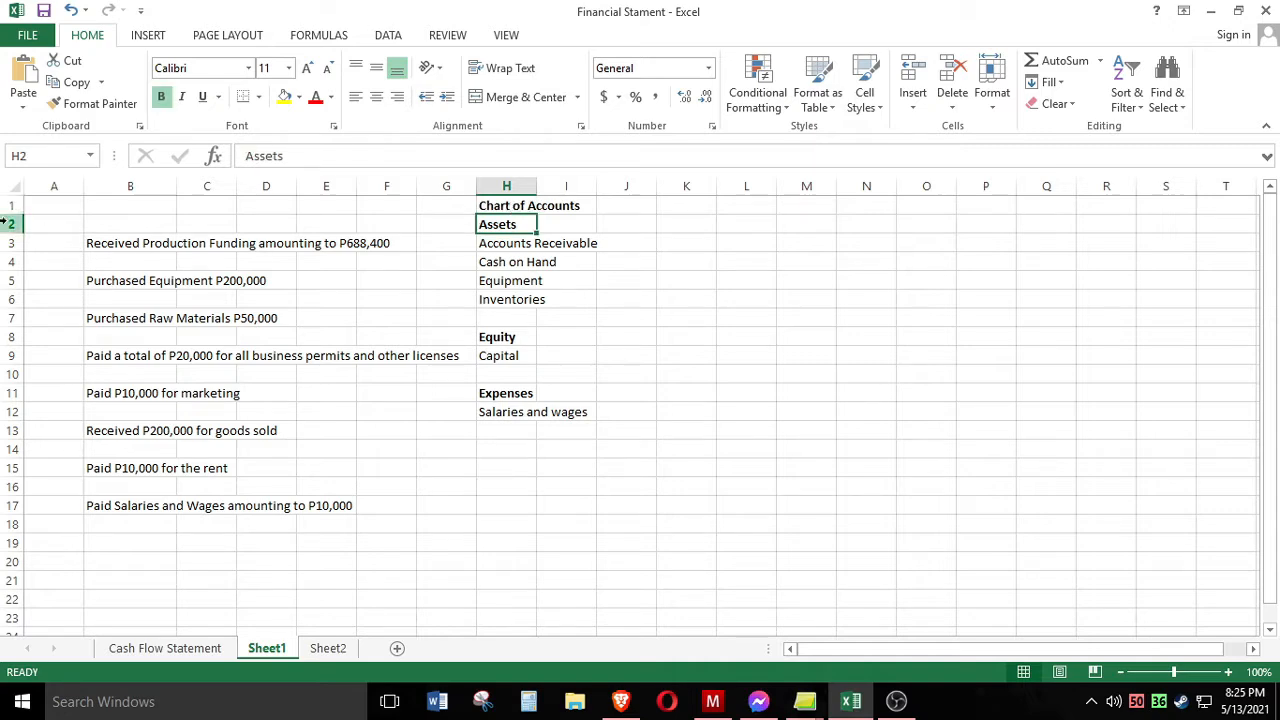
{"action": "right_click", "coordinate": [6, 224]}
{"action": "left_click", "coordinate": [62, 351]}
{"action": "left_click", "coordinate": [640, 376]}
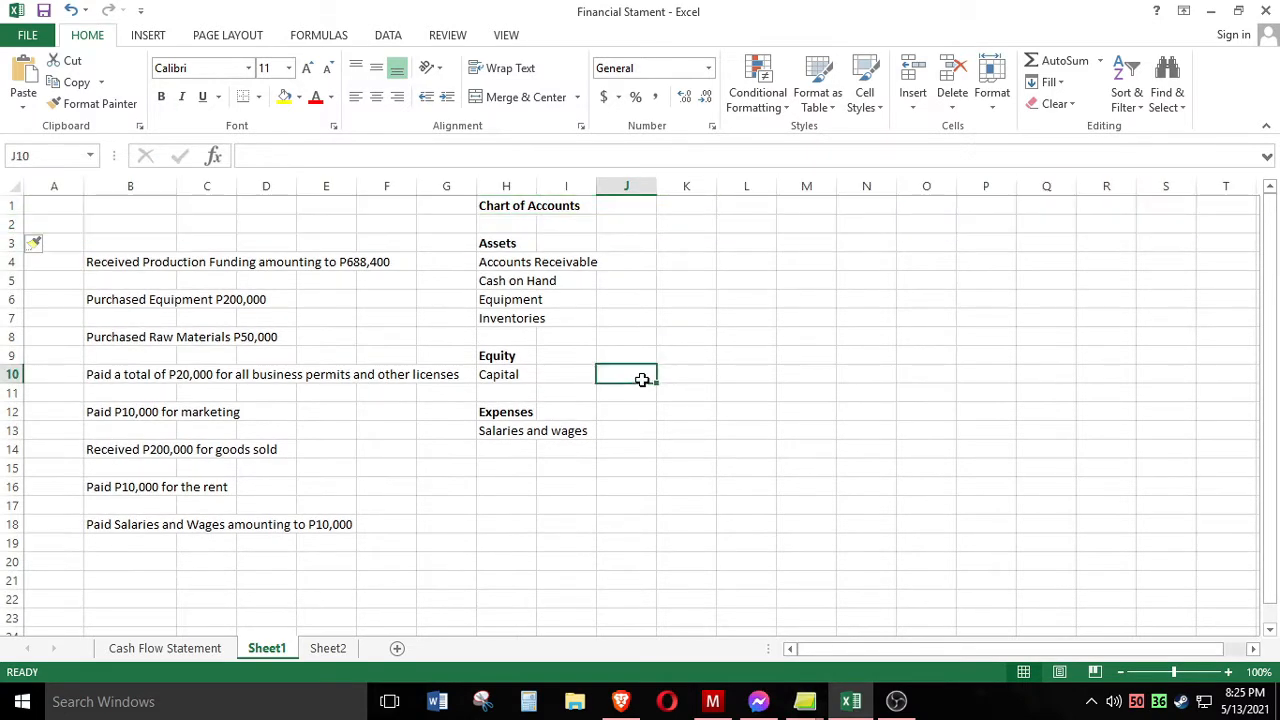
{"action": "scroll", "coordinate": [598, 438], "scroll_direction": "up", "scroll_amount": 1, "text": "ctrl"}
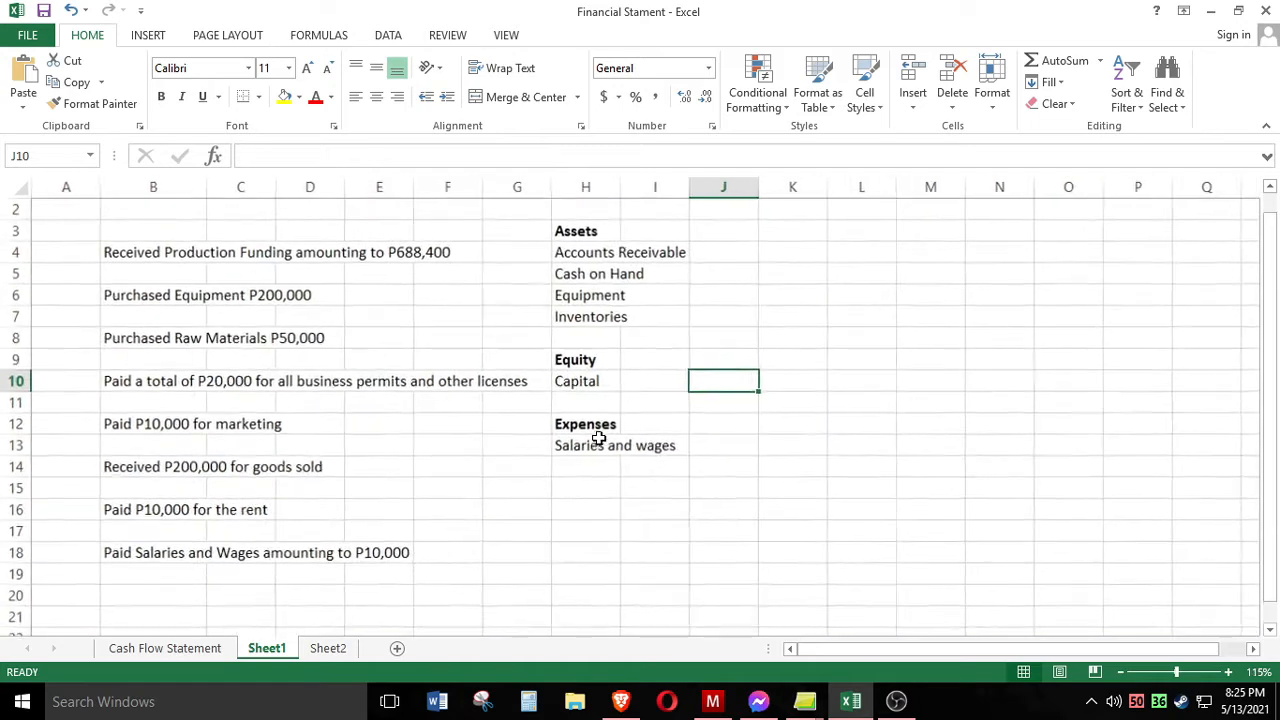
{"action": "scroll", "coordinate": [598, 438], "scroll_direction": "up", "scroll_amount": 1, "text": "ctrl"}
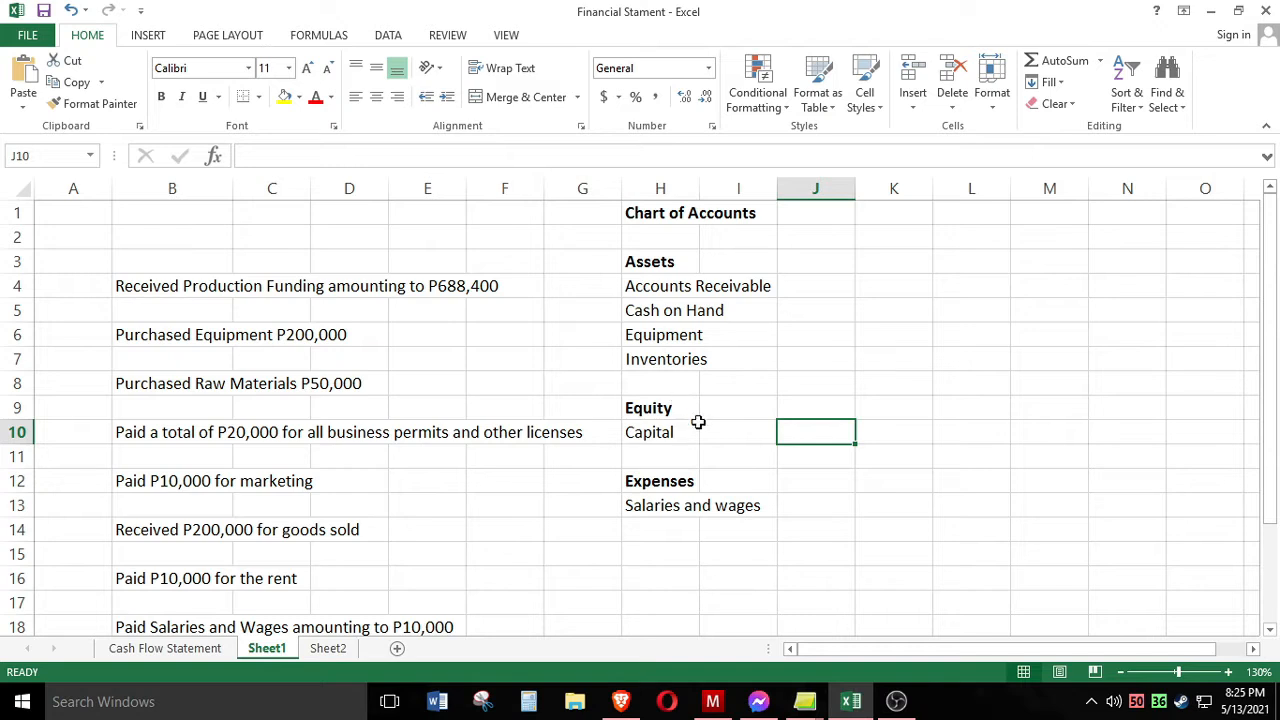
Switch to Manager and create a new business named "Youtubers"
{"action": "left_click", "coordinate": [718, 698]}
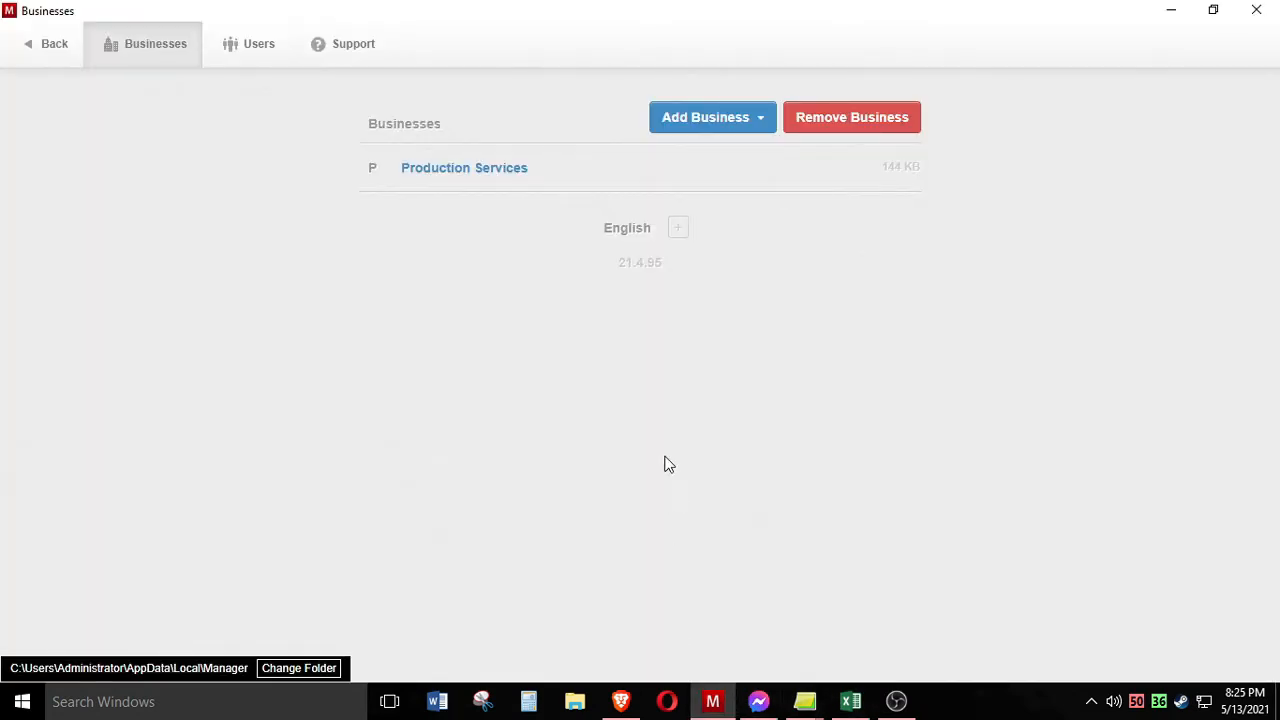
{"action": "left_click", "coordinate": [706, 118]}
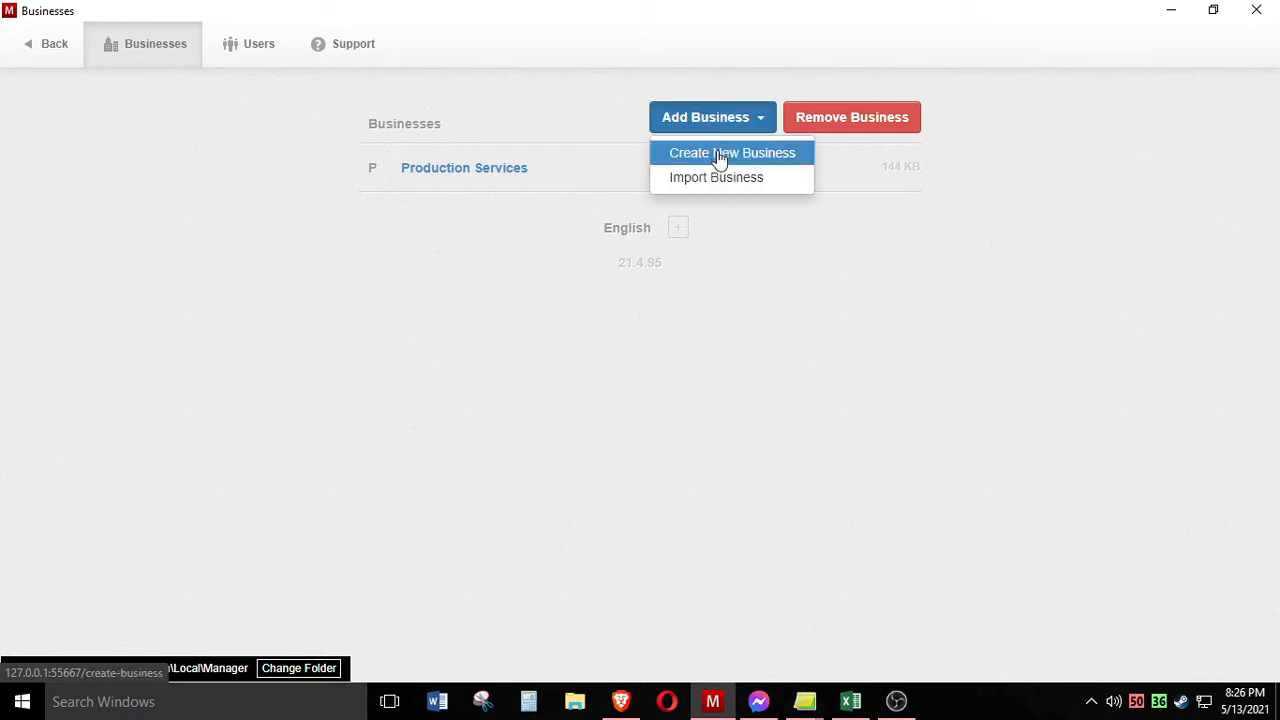
{"action": "left_click", "coordinate": [719, 155]}
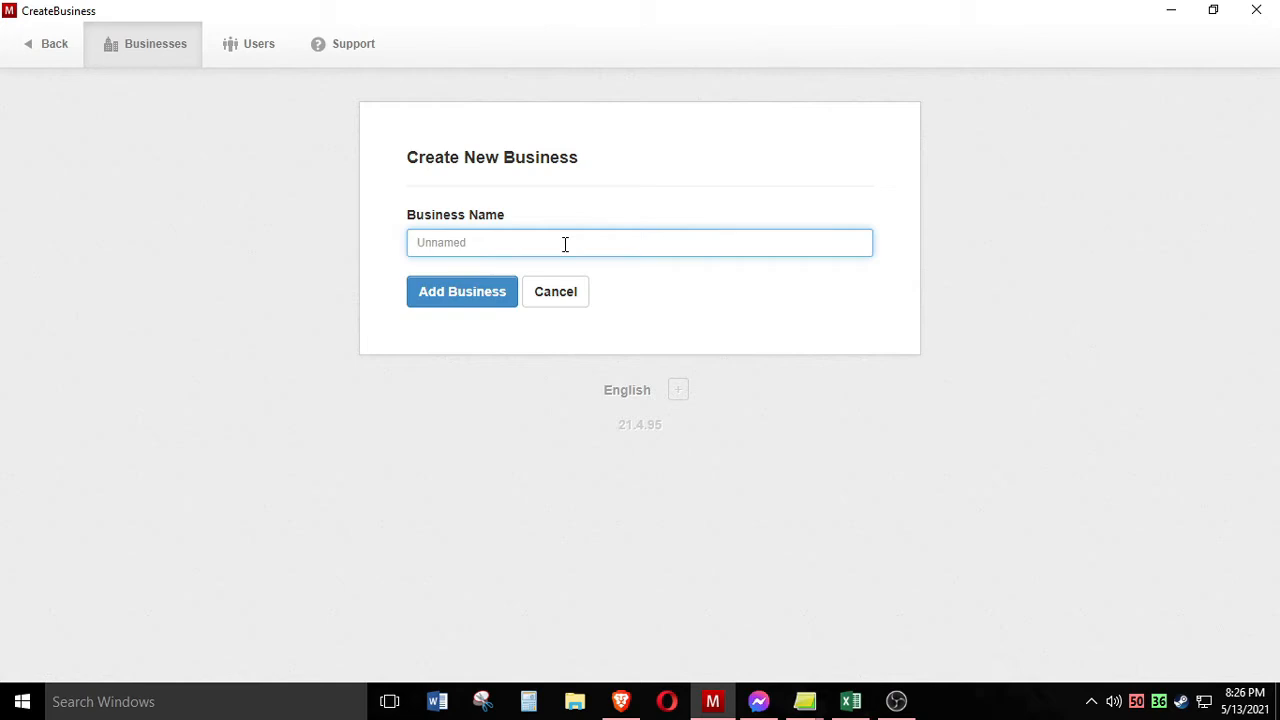
{"action": "type", "text": "Youtubers"}
{"action": "left_click", "coordinate": [489, 308]}
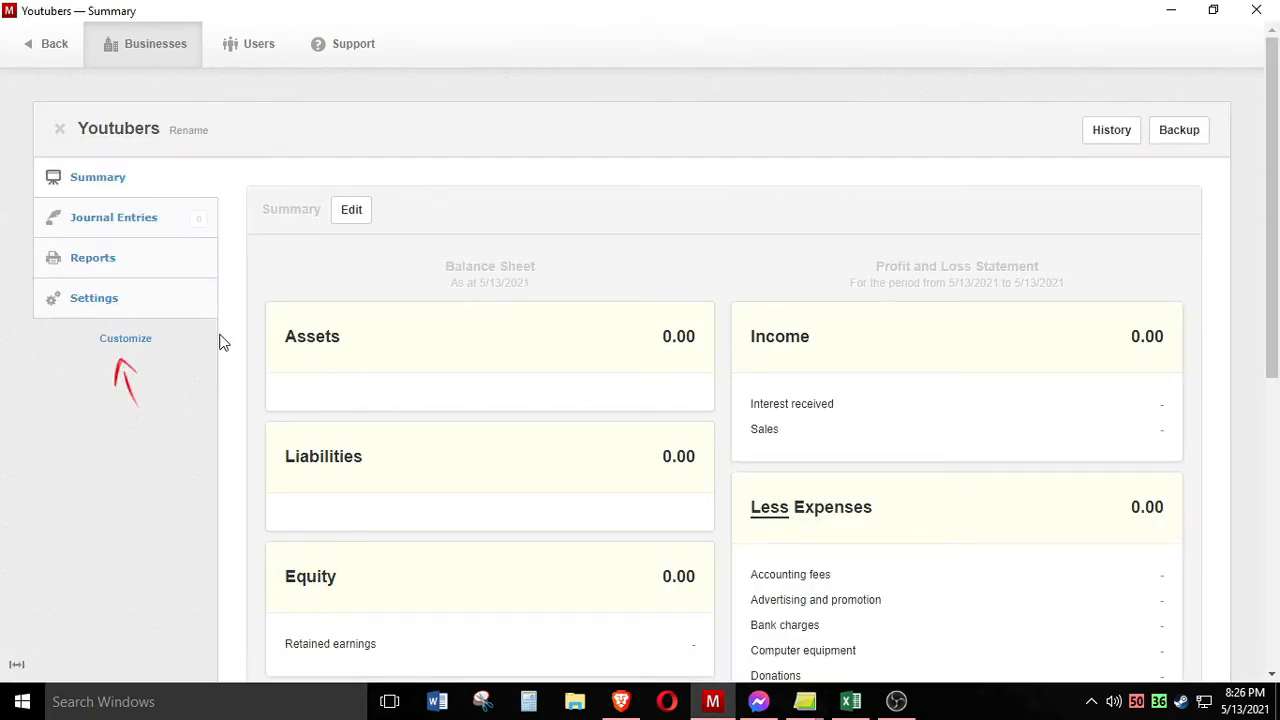
Examine the new business's balance sheet and profit and loss summary, along with its Journal Entries page
{"action": "scroll", "coordinate": [689, 330], "scroll_direction": "down", "scroll_amount": 4}
{"action": "scroll", "coordinate": [690, 340], "scroll_direction": "up", "scroll_amount": 1}
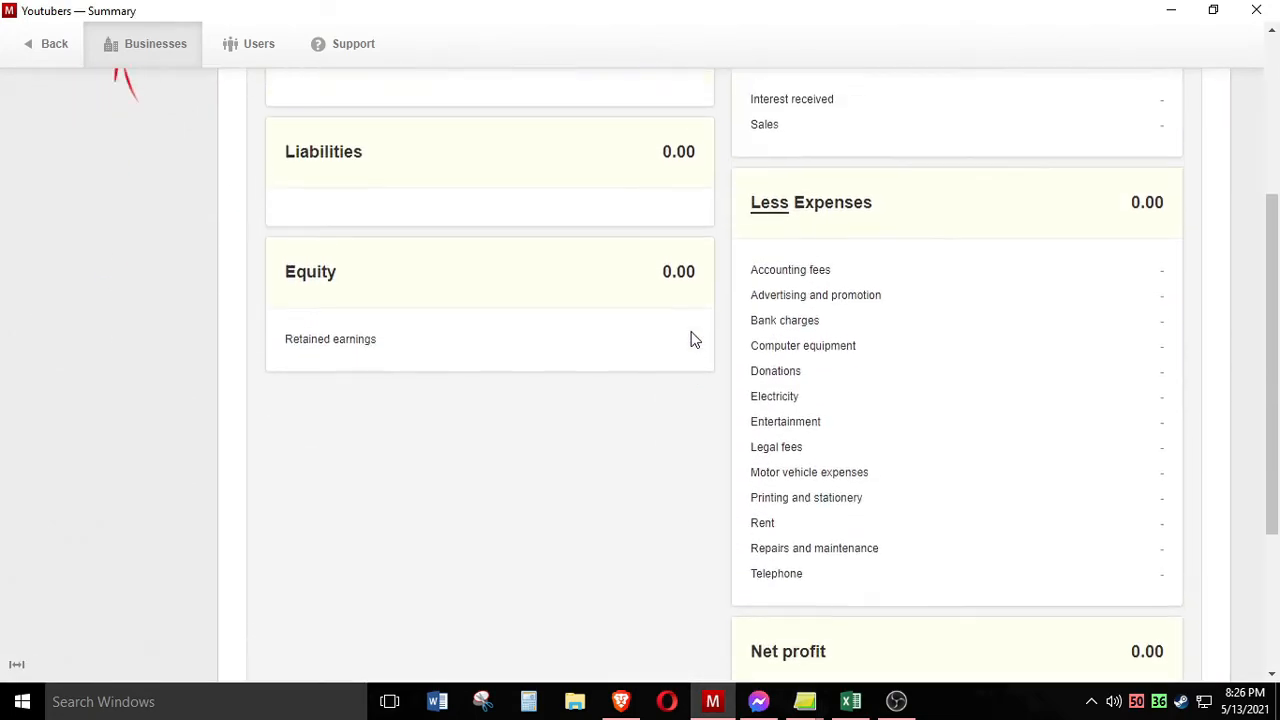
{"action": "scroll", "coordinate": [690, 340], "scroll_direction": "up", "scroll_amount": 3}
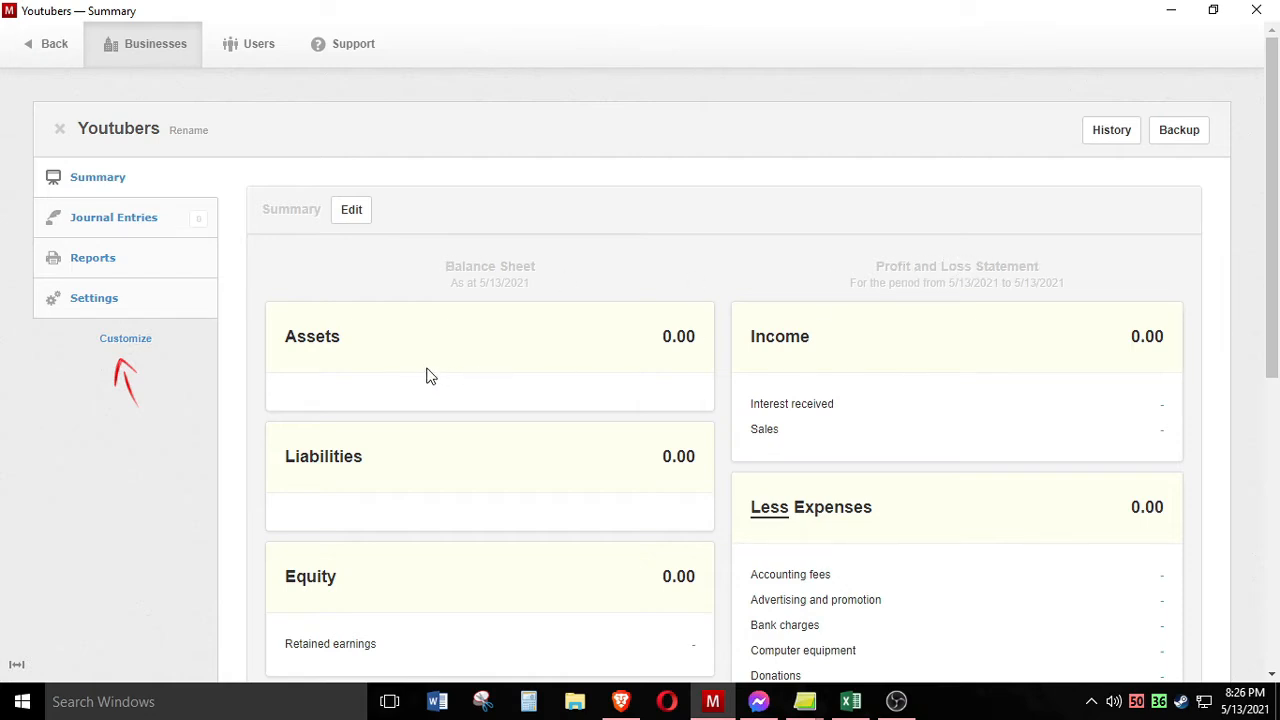
{"action": "left_click", "coordinate": [125, 221]}
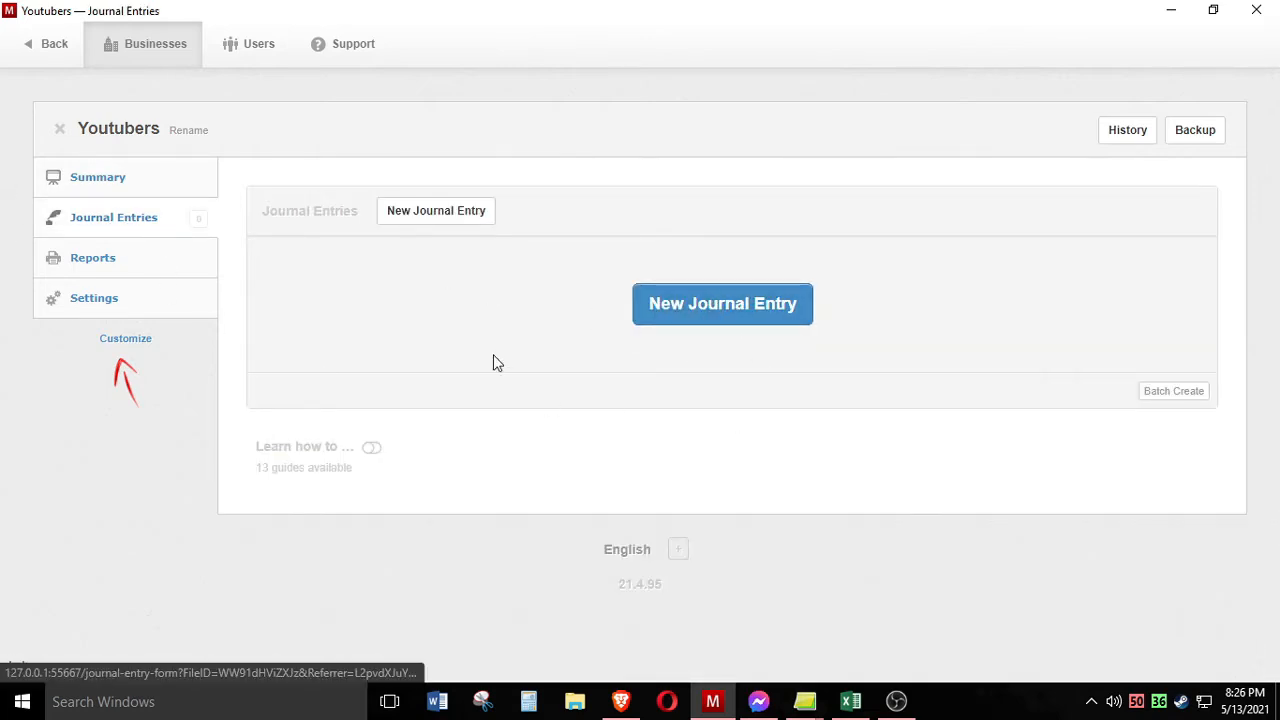
{"action": "left_click", "coordinate": [127, 188]}
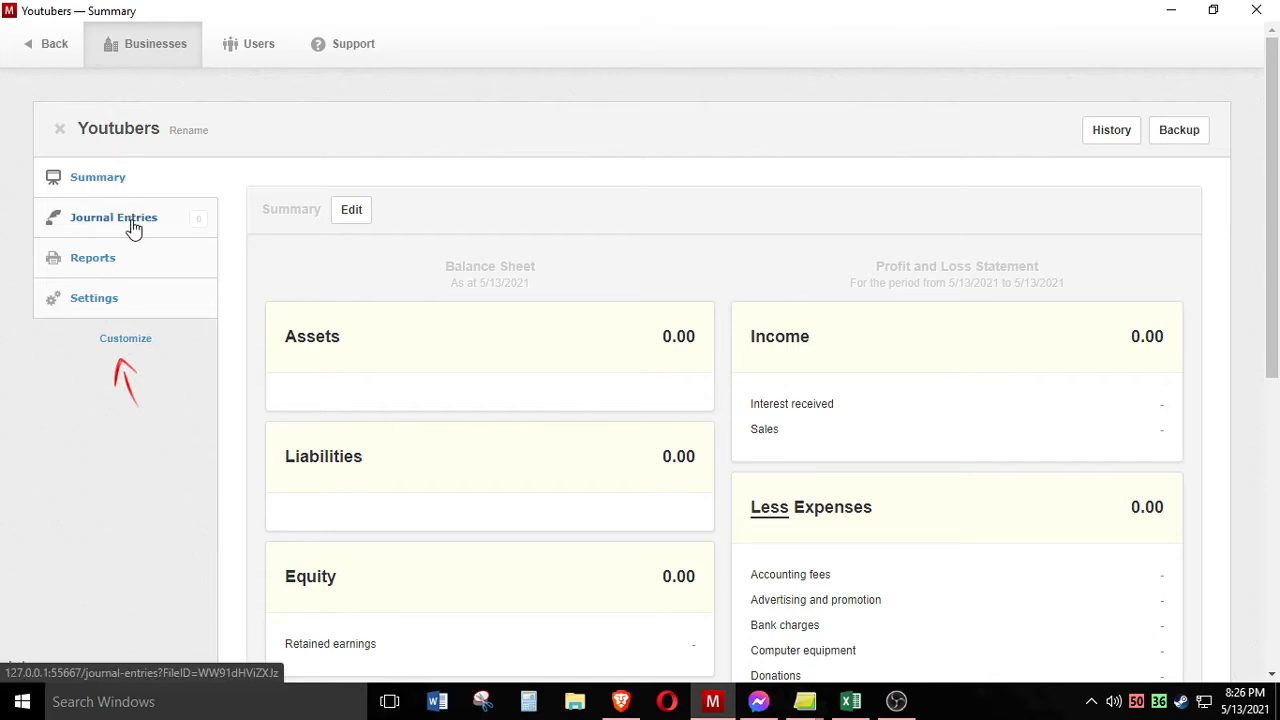
{"action": "scroll", "coordinate": [470, 432], "scroll_direction": "down", "scroll_amount": 1}
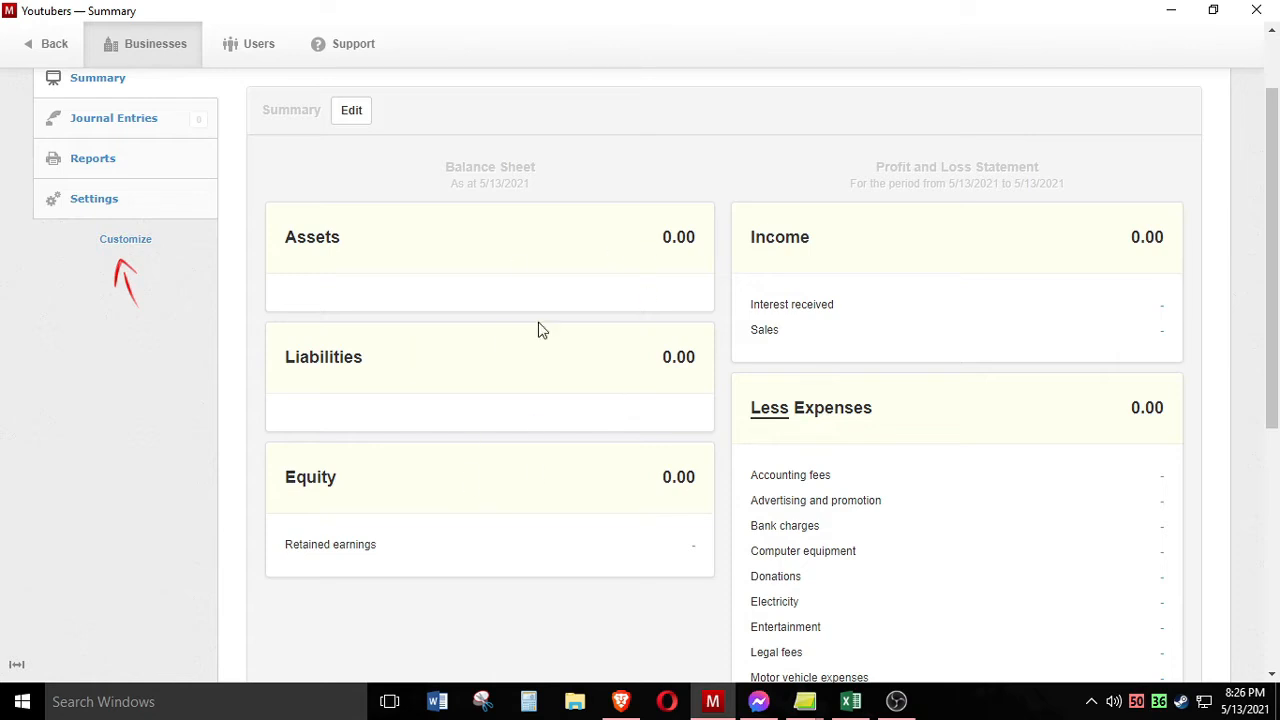
{"action": "scroll", "coordinate": [489, 445], "scroll_direction": "up", "scroll_amount": 1}
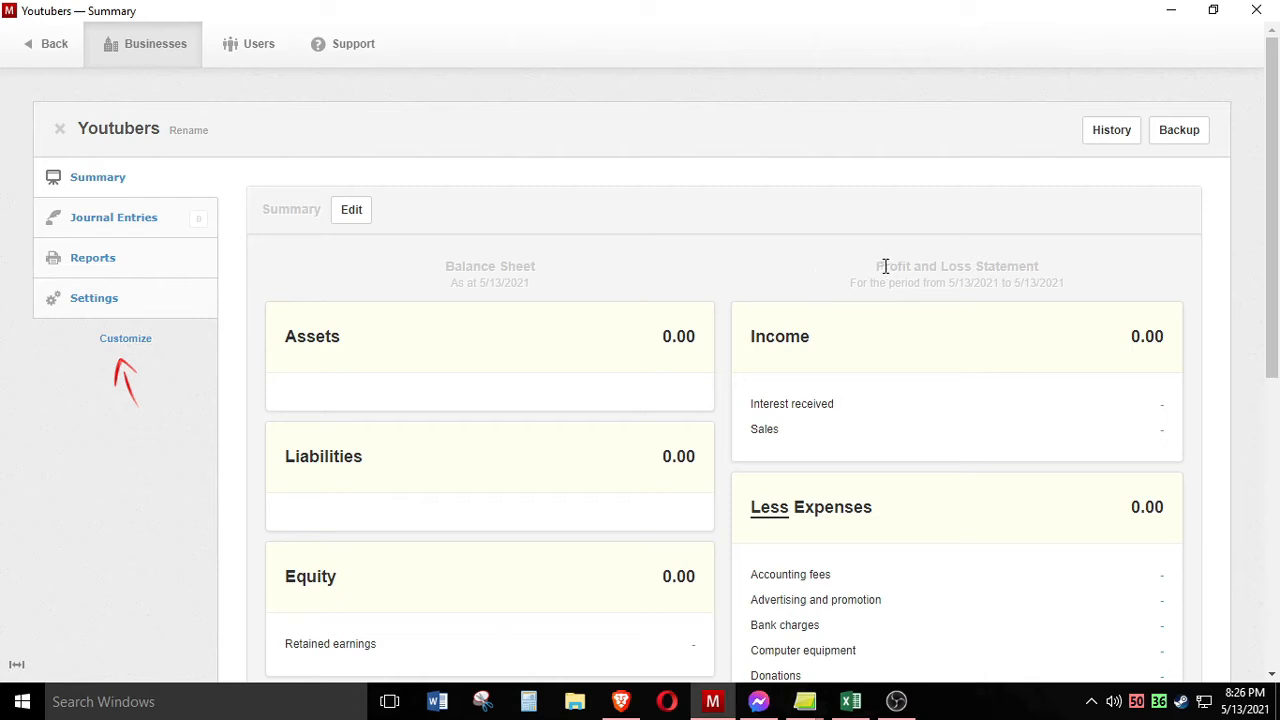
{"action": "left_click_drag", "start_coordinate": [878, 266], "coordinate": [1051, 286]}
{"action": "left_click", "coordinate": [437, 395]}
Open the Chart of Accounts in the Youtubers business settings
{"action": "left_click", "coordinate": [94, 300]}
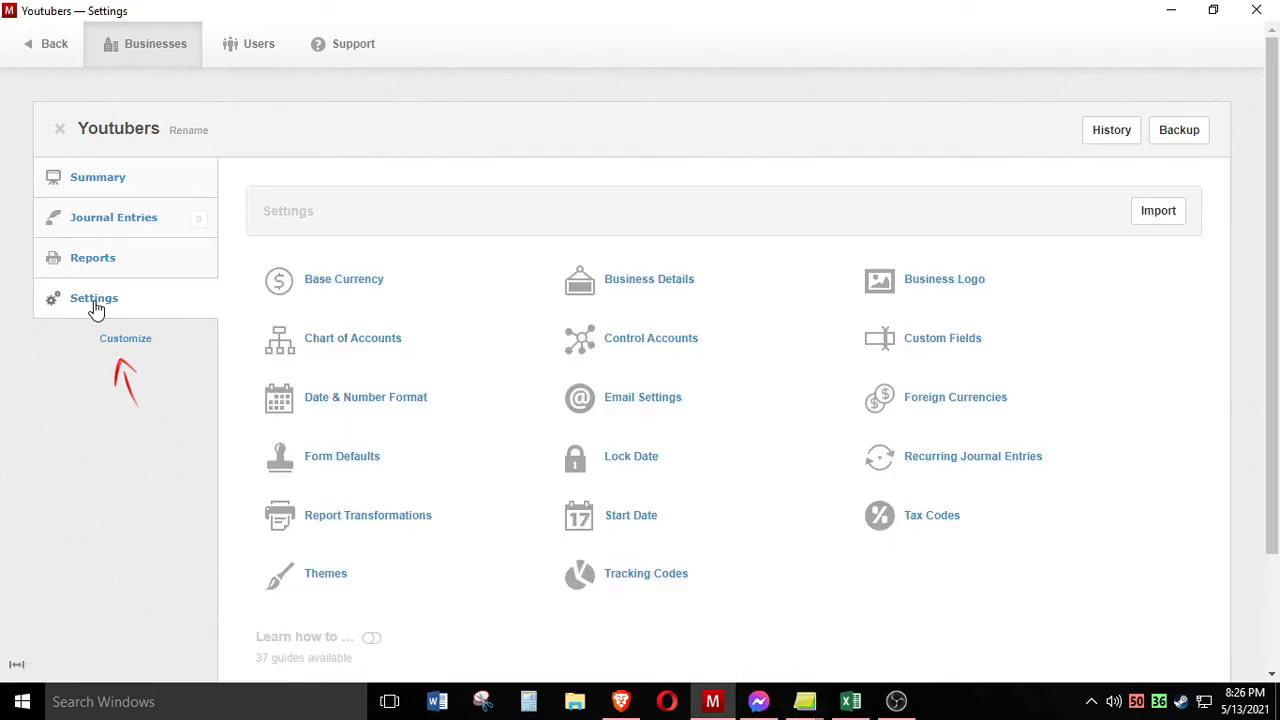
{"action": "left_click", "coordinate": [329, 352]}
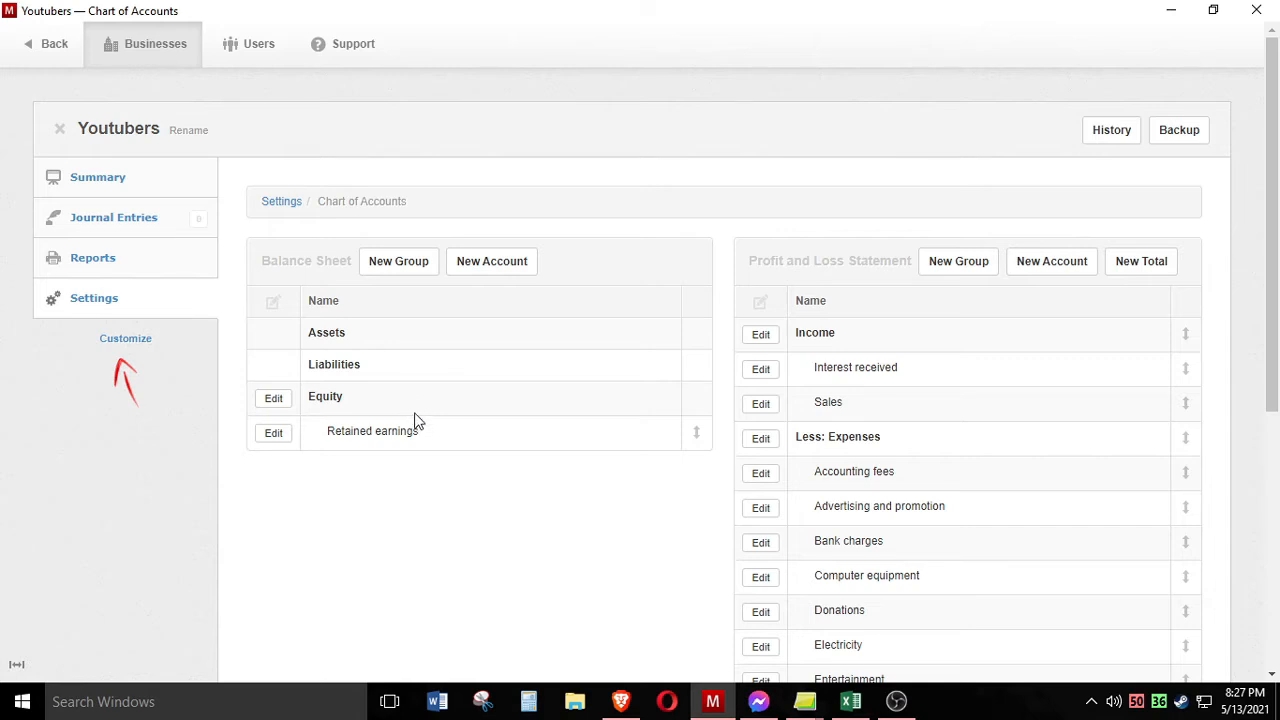
{"action": "scroll", "coordinate": [552, 484], "scroll_direction": "down", "scroll_amount": 1}
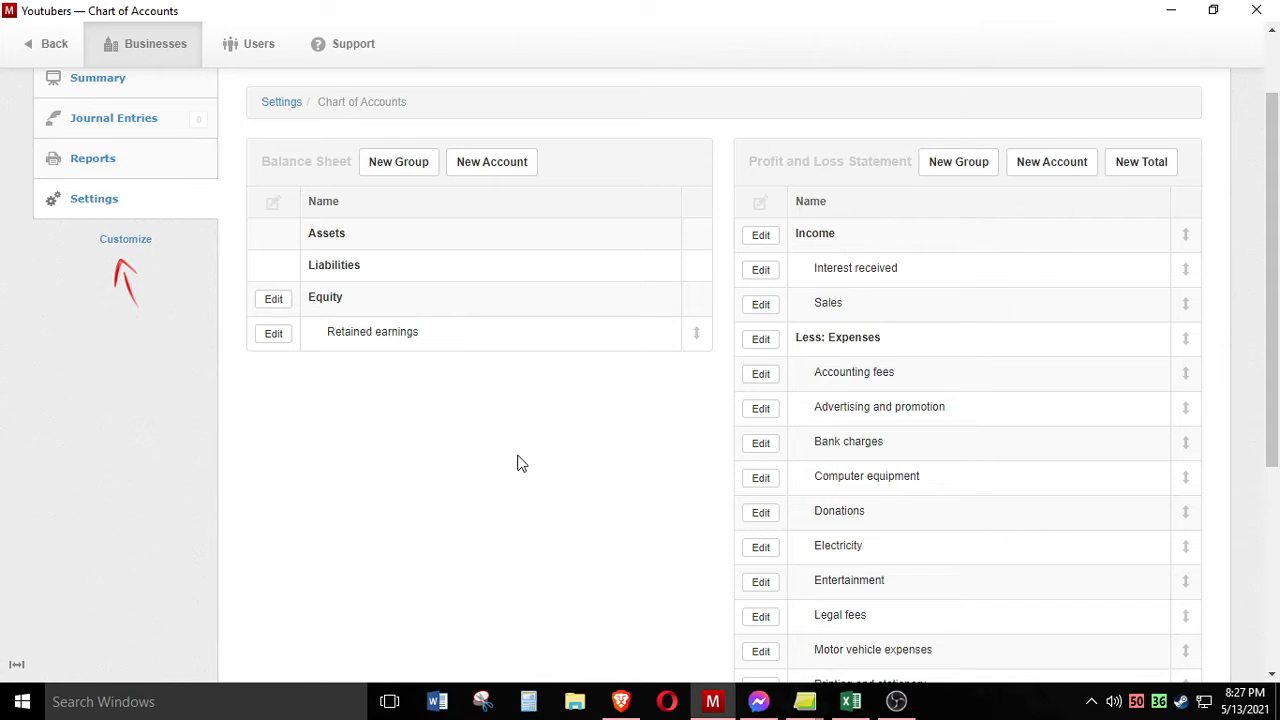
Switch to Excel and review the asset accounts listed from Accounts Receivable to Inventories
{"action": "left_click", "coordinate": [858, 708]}
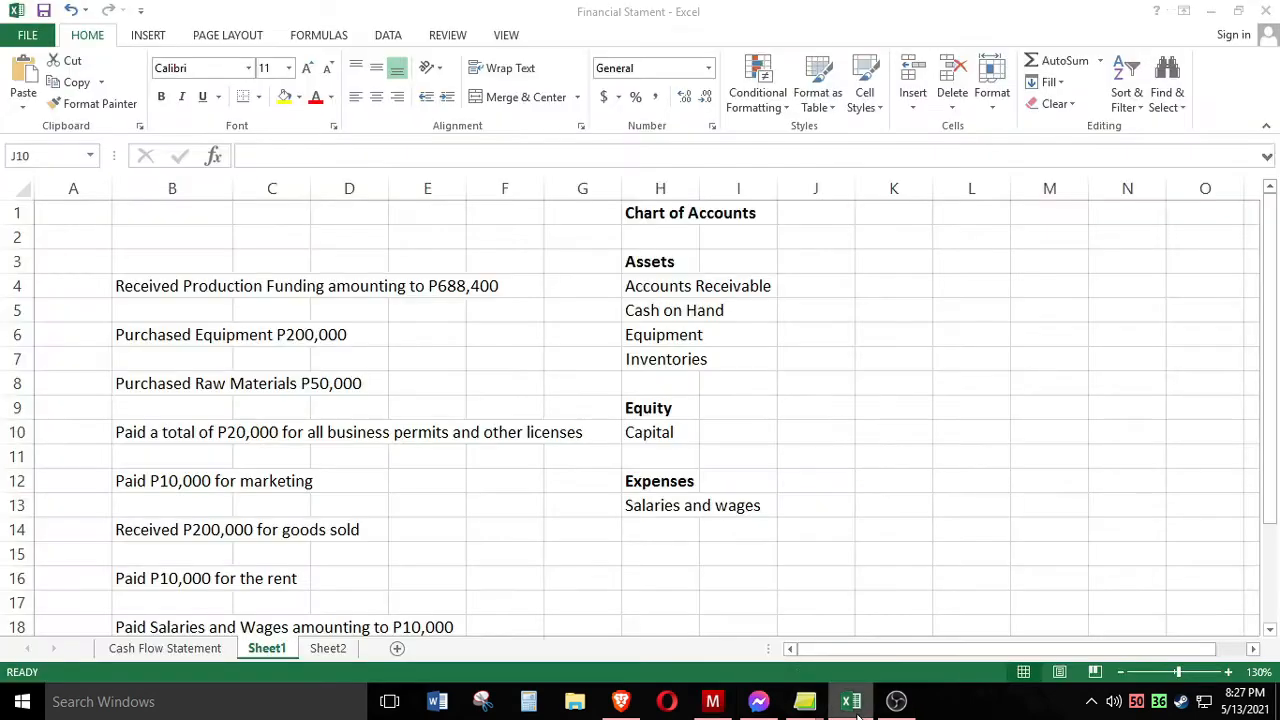
{"action": "left_click", "coordinate": [664, 294]}
{"action": "left_click", "coordinate": [655, 311]}
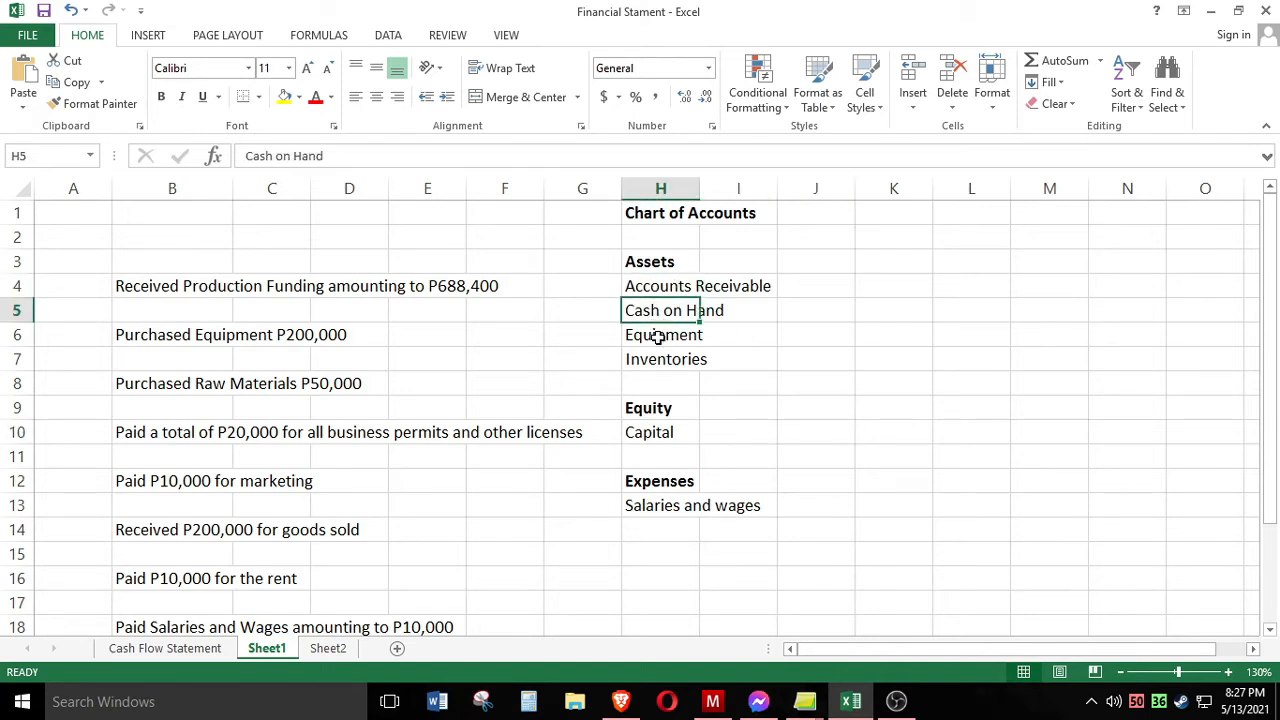
{"action": "left_click", "coordinate": [658, 338]}
{"action": "left_click", "coordinate": [661, 356]}
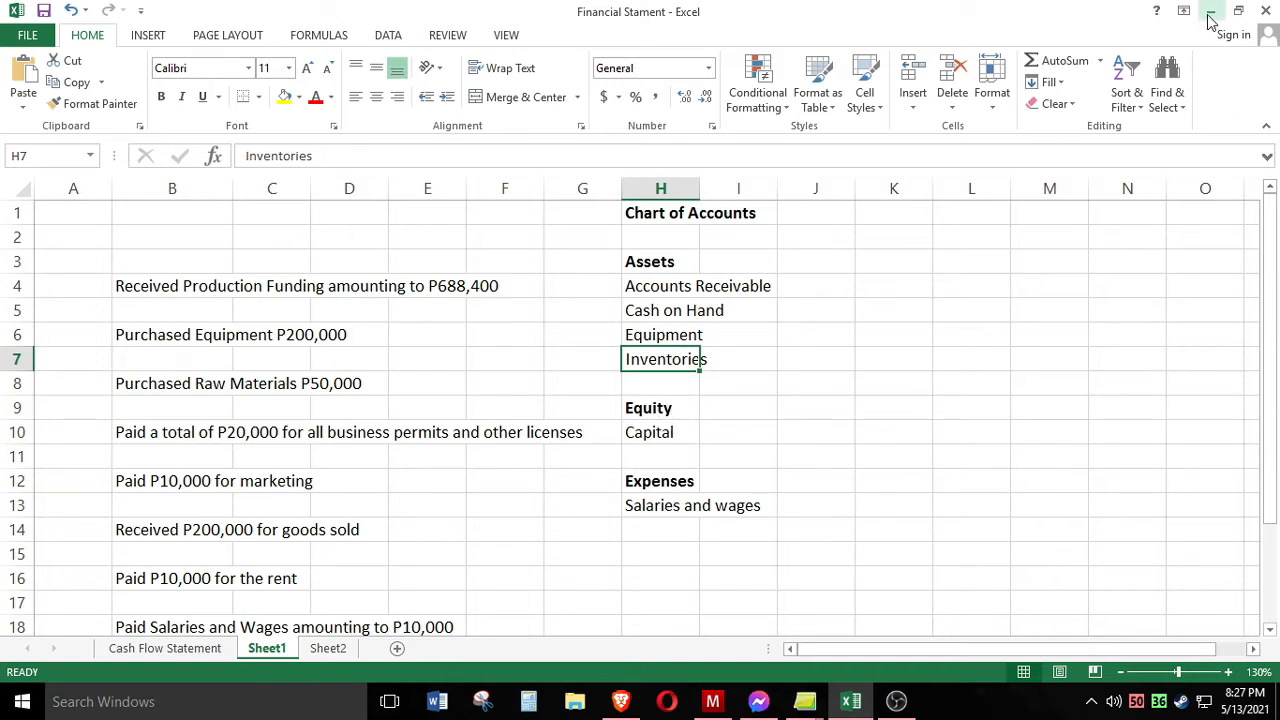
{"action": "left_click", "coordinate": [655, 289]}
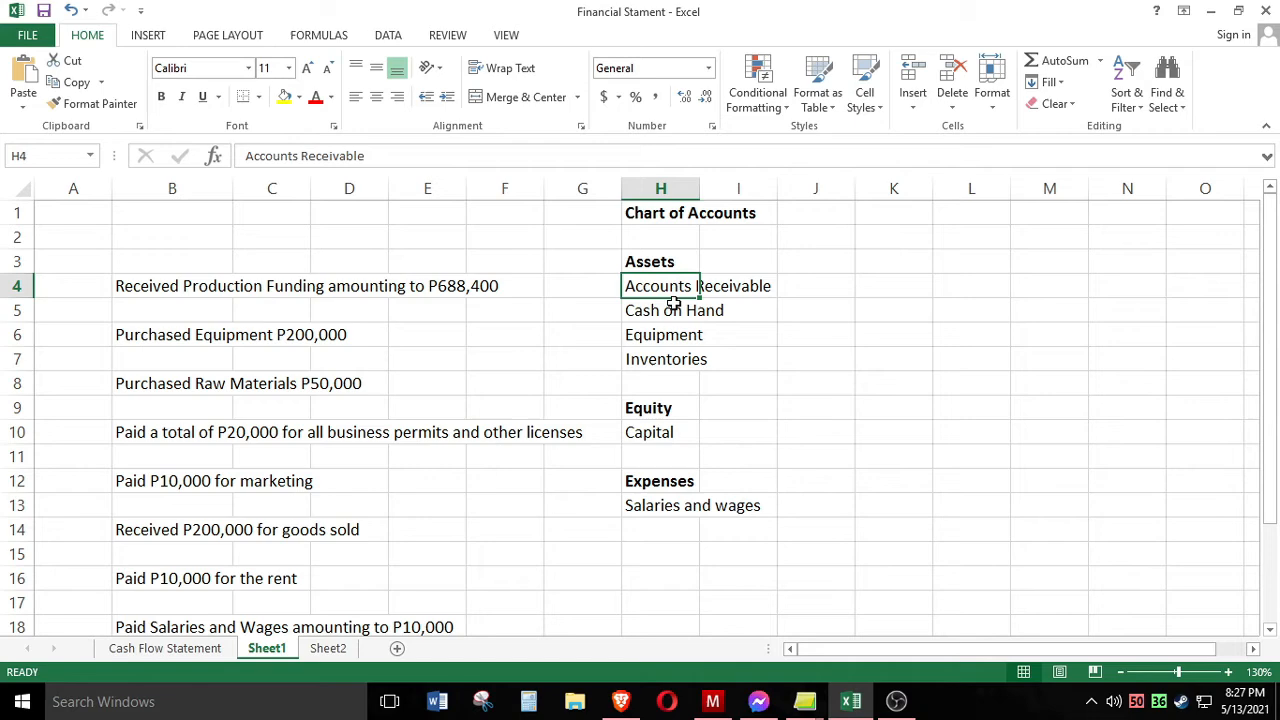
Switch to Manager and create a balance sheet account named "Accounts Receivable" in the Assets group
{"action": "left_click", "coordinate": [1210, 11]}
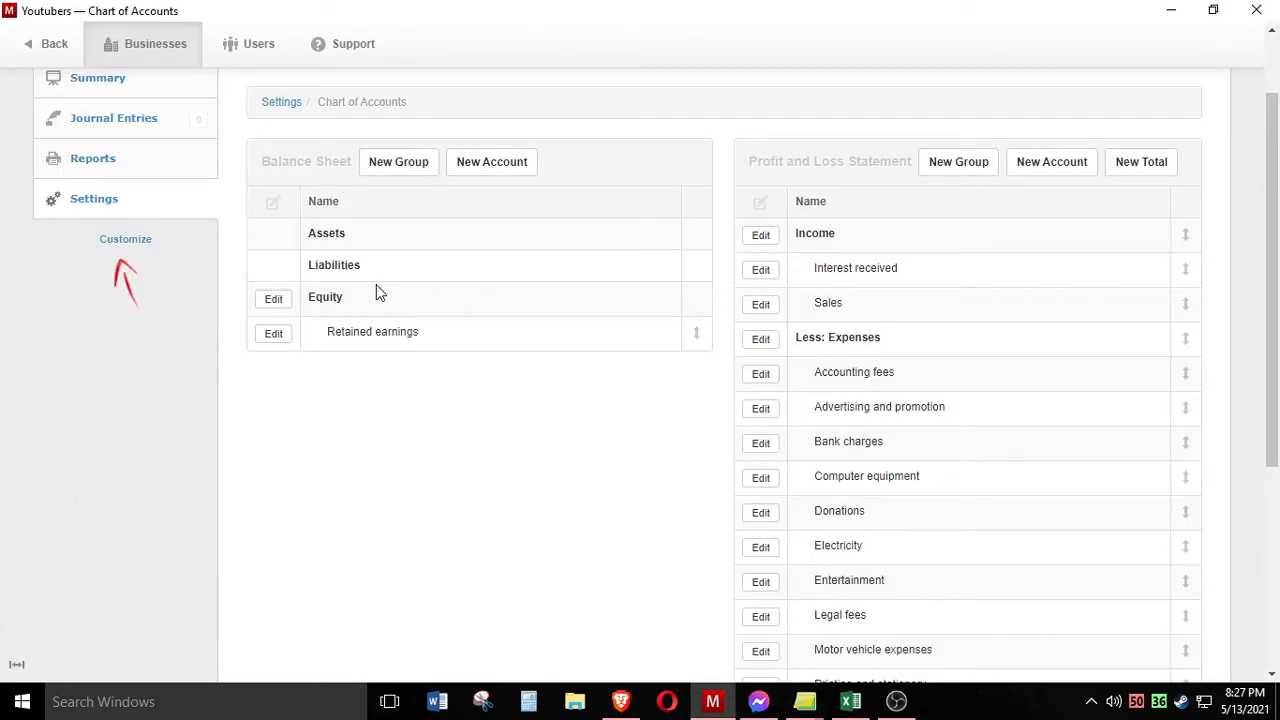
{"action": "left_click", "coordinate": [505, 171]}
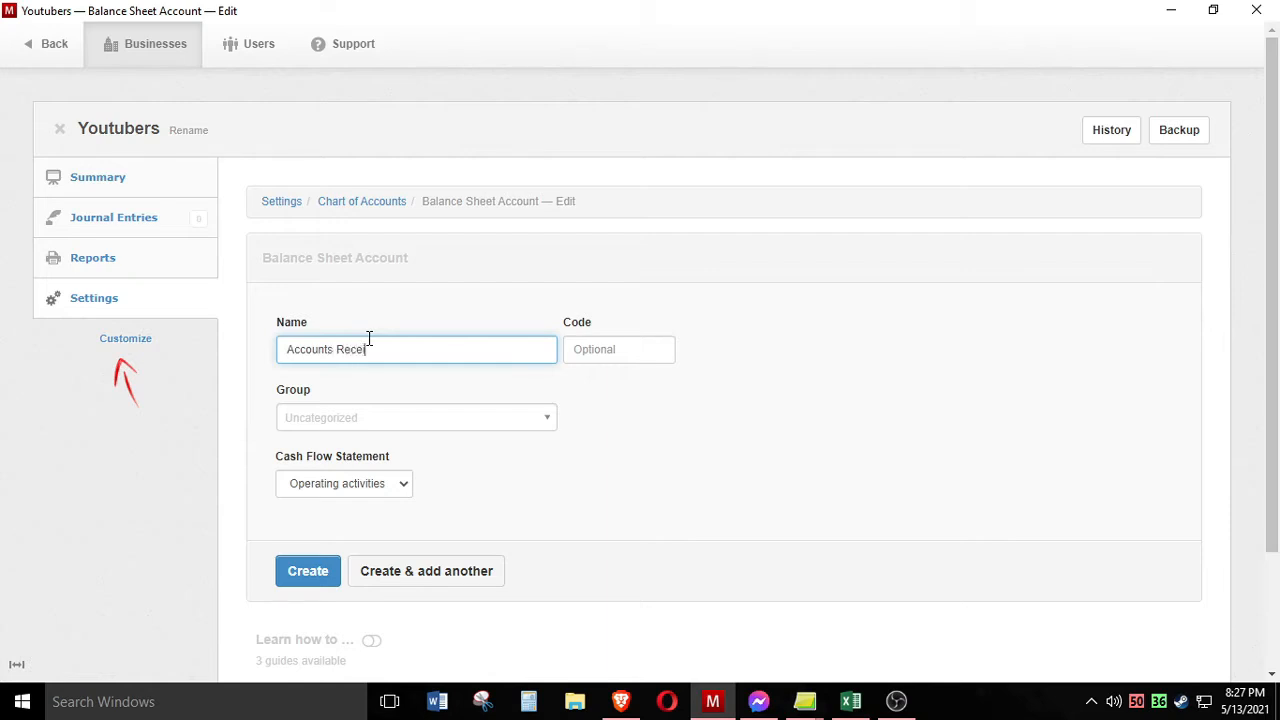
{"action": "left_click", "coordinate": [316, 422]}
{"action": "left_click", "coordinate": [305, 476]}
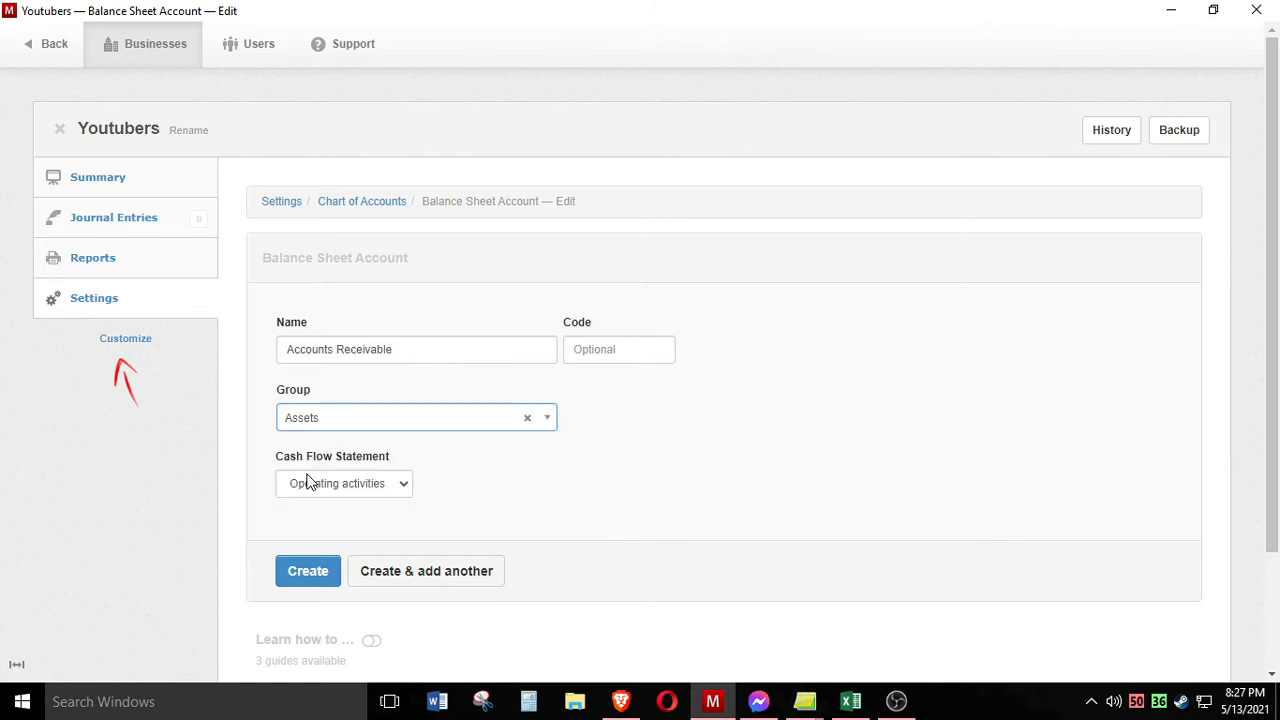
{"action": "left_click", "coordinate": [309, 572]}
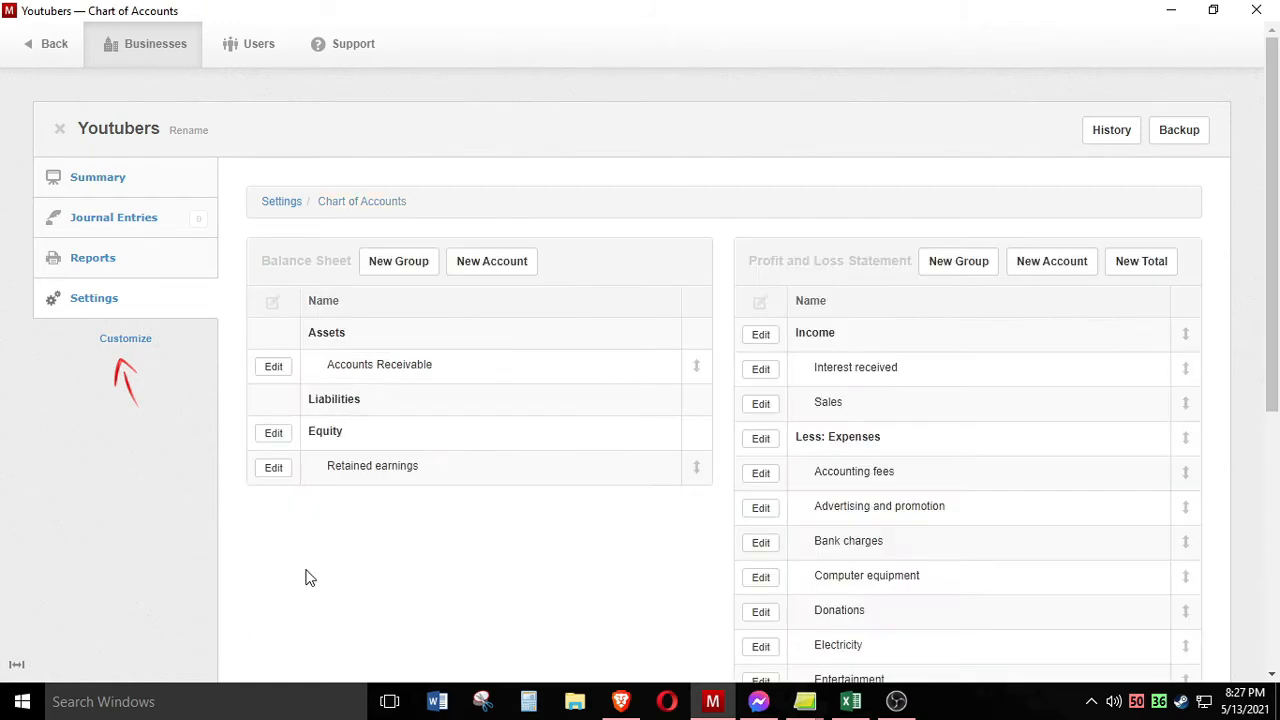
Create a balance sheet account named "Cash on Hand" in the Assets group and start another blank account
{"action": "left_click", "coordinate": [505, 270]}
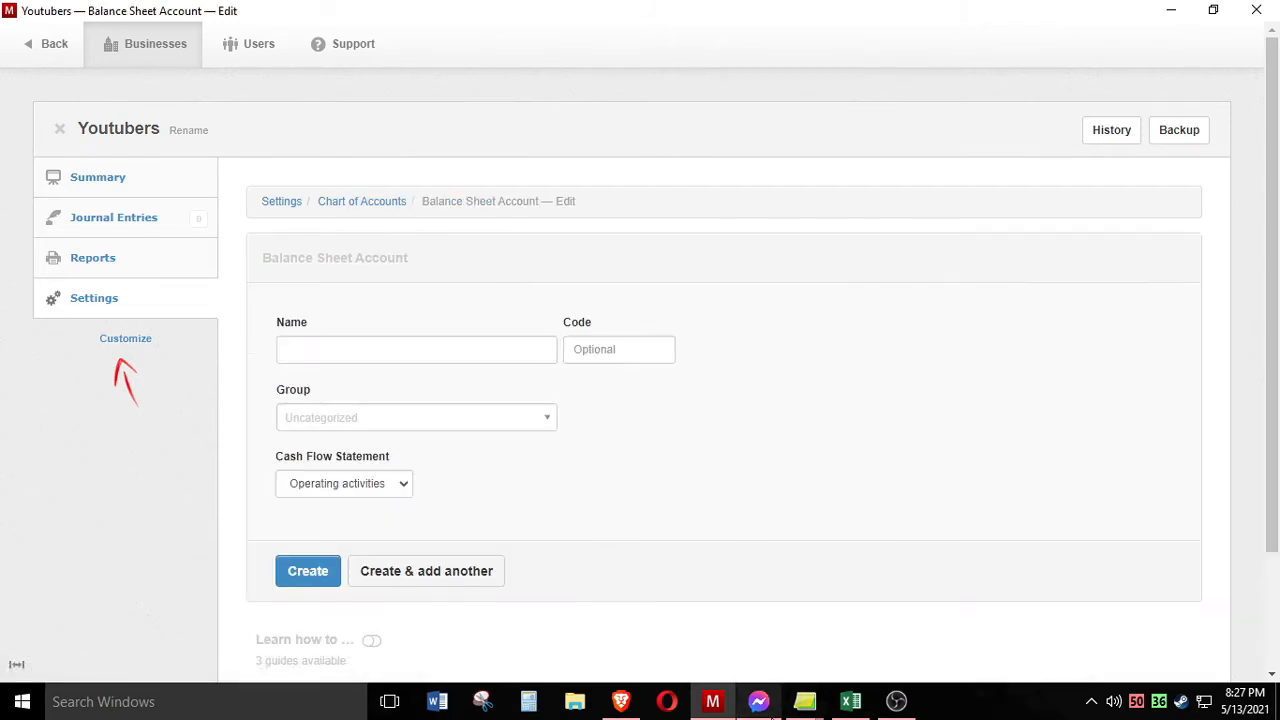
{"action": "left_click", "coordinate": [378, 343]}
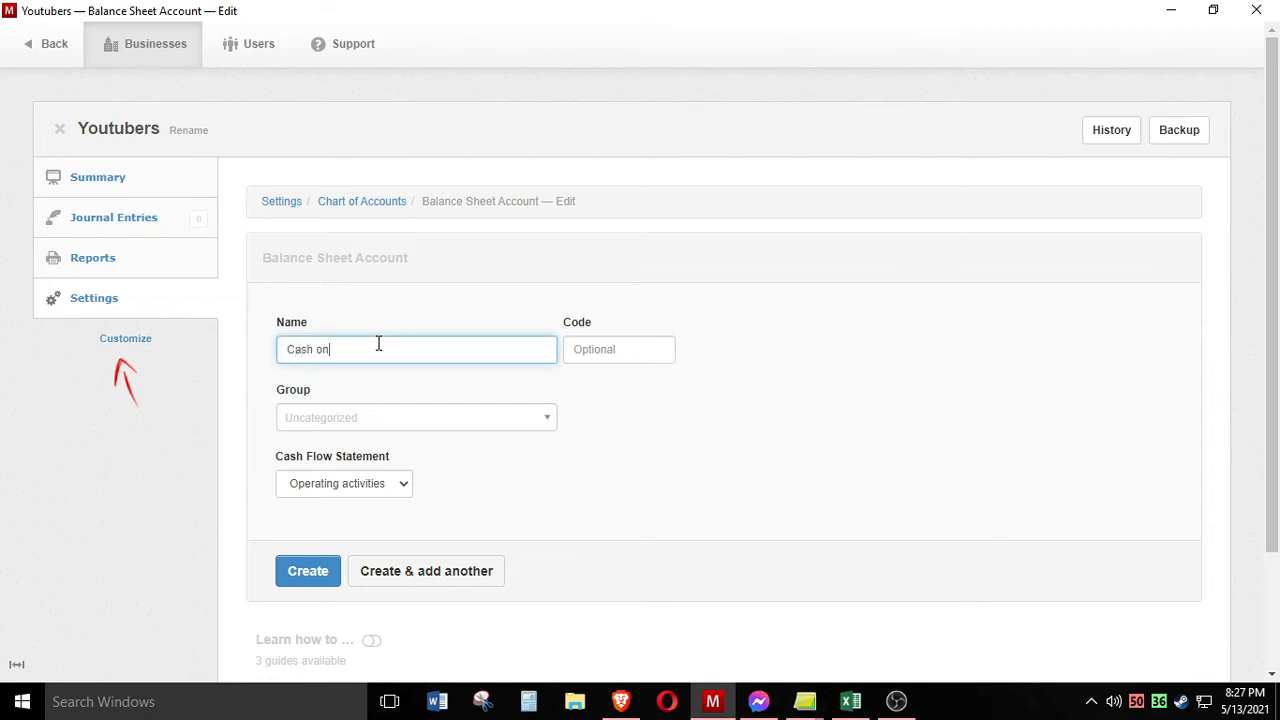
{"action": "left_click", "coordinate": [350, 418]}
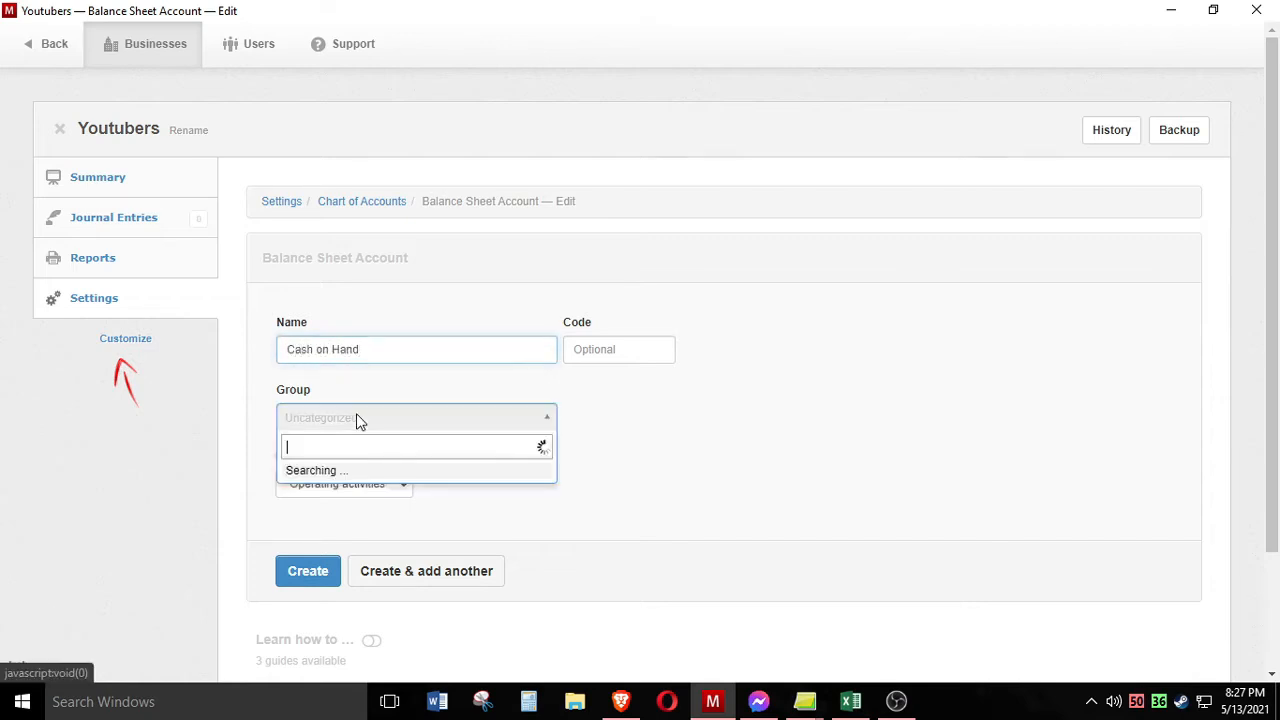
{"action": "left_click", "coordinate": [305, 476]}
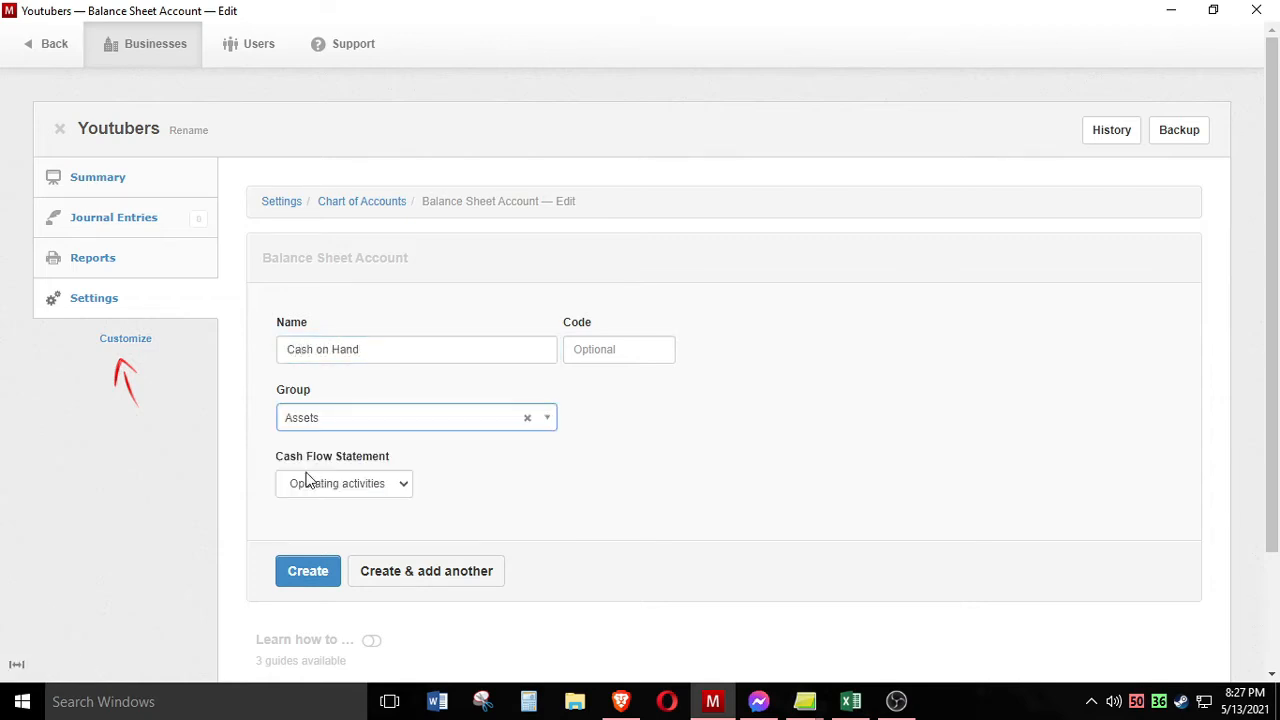
{"action": "left_click", "coordinate": [311, 578]}
{"action": "left_click", "coordinate": [424, 580]}
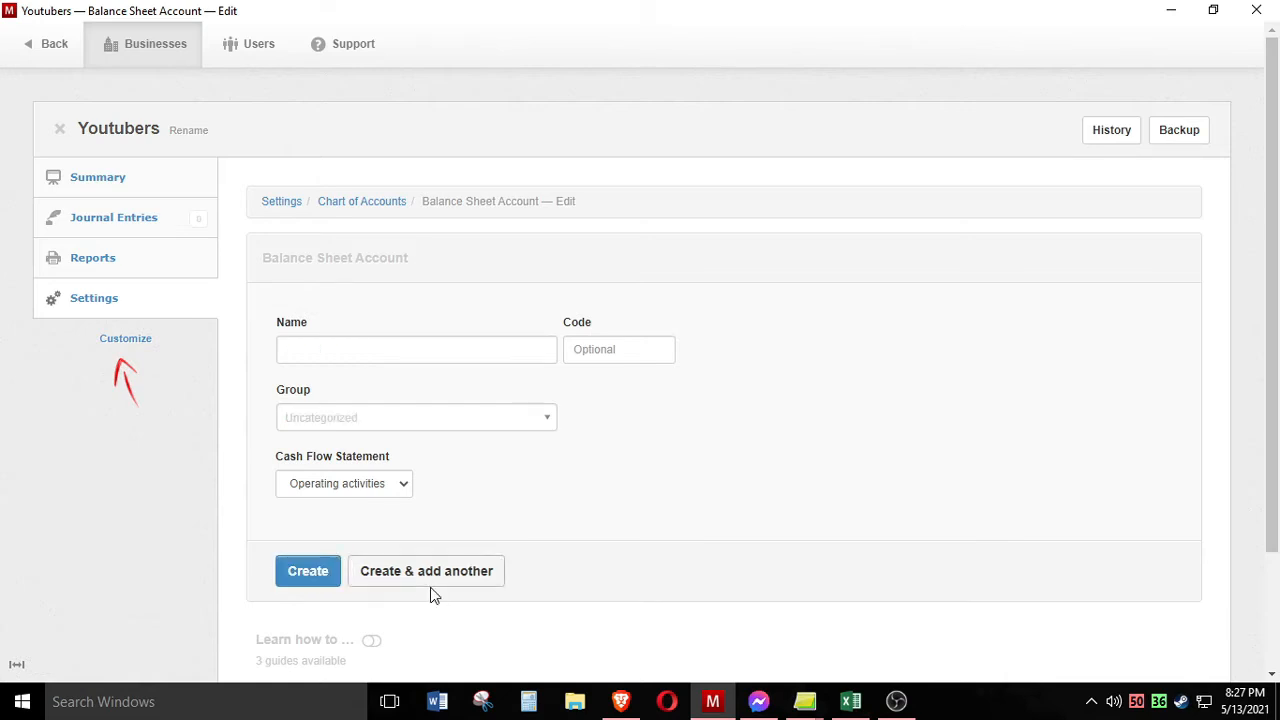
Check the asset list in Excel and create the "Equipment" account in Manager under Assets, continuing with another blank account
{"action": "left_click", "coordinate": [851, 701]}
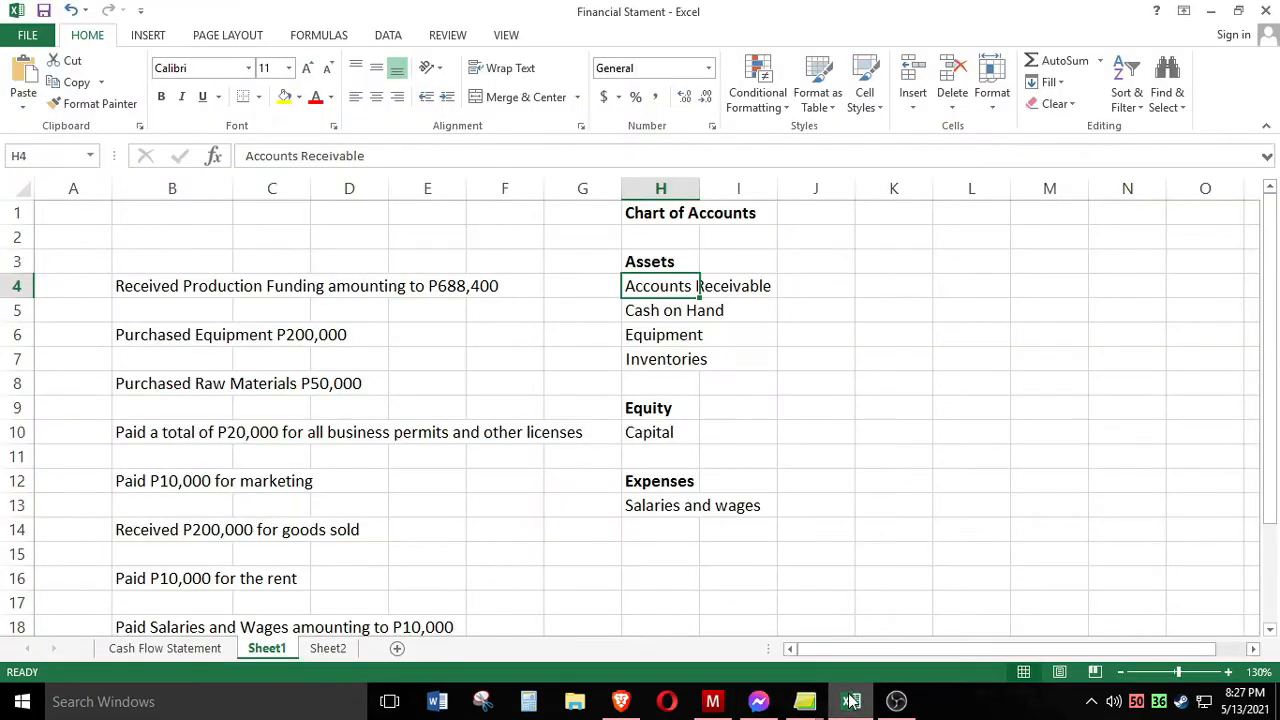
{"action": "left_click", "coordinate": [851, 701]}
{"action": "left_click", "coordinate": [361, 351]}
{"action": "type", "text": "Equipment"}
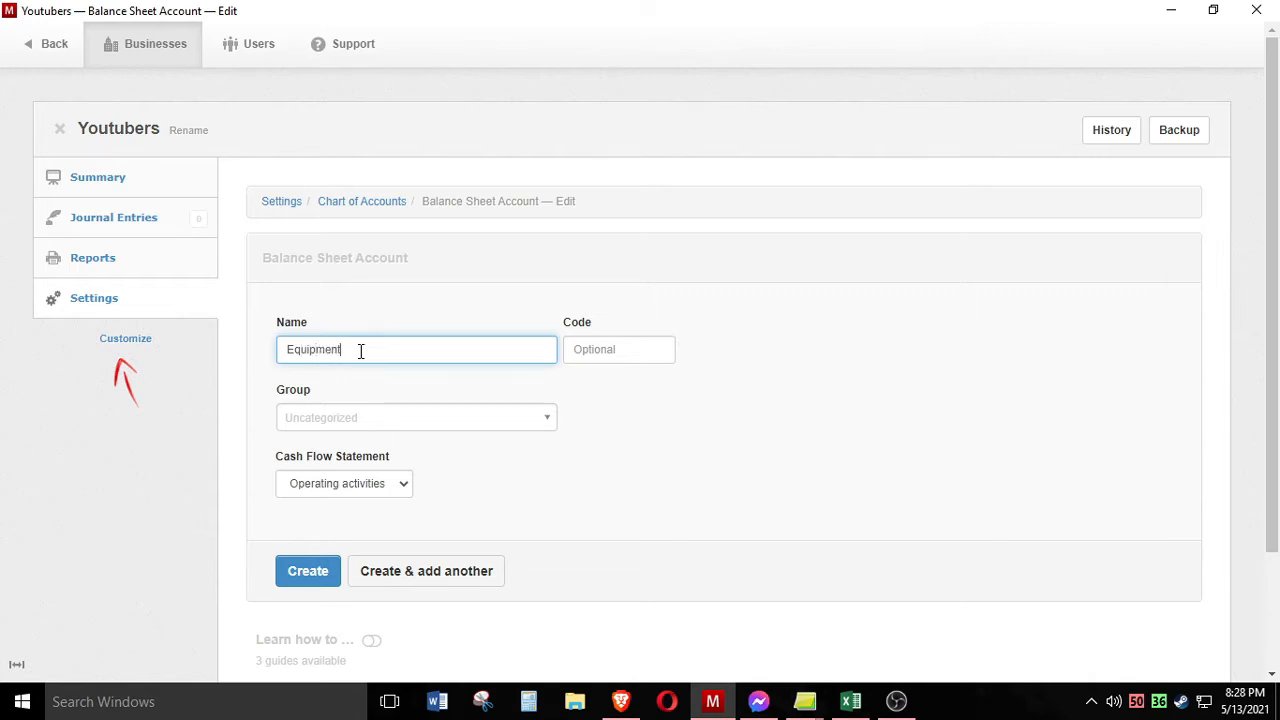
{"action": "left_click", "coordinate": [360, 420]}
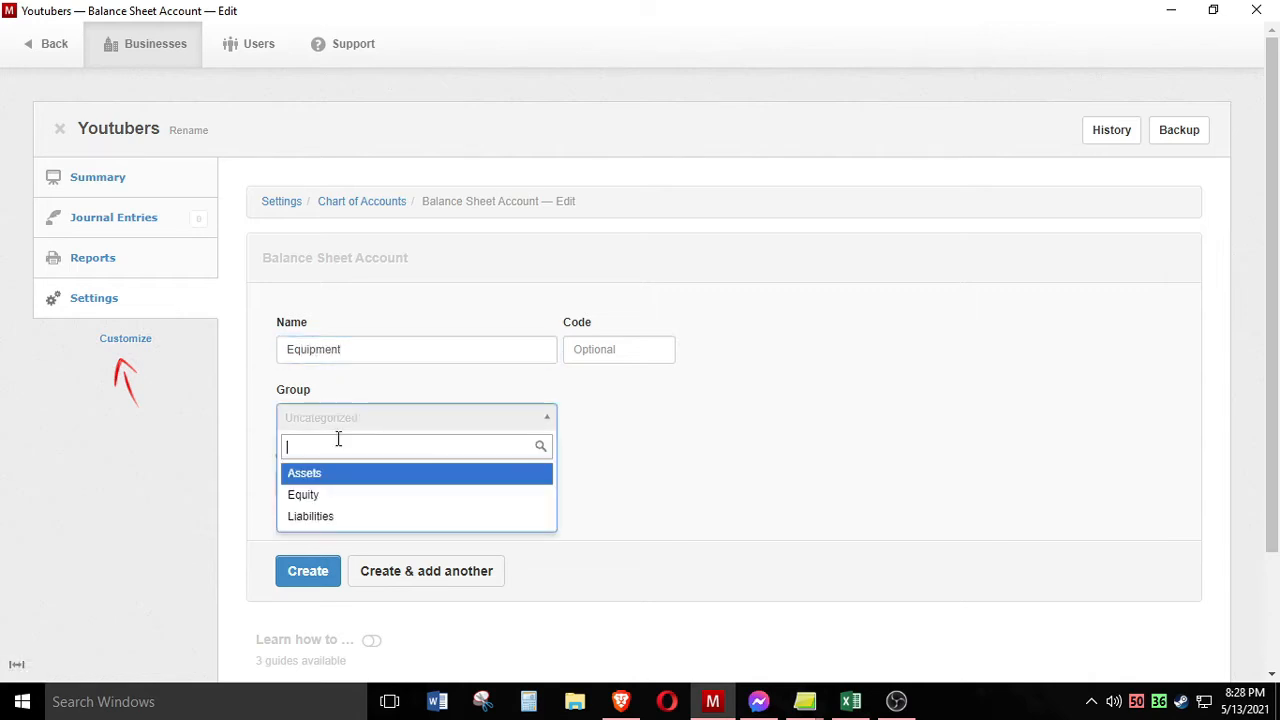
{"action": "left_click", "coordinate": [318, 472]}
{"action": "left_click", "coordinate": [410, 572]}
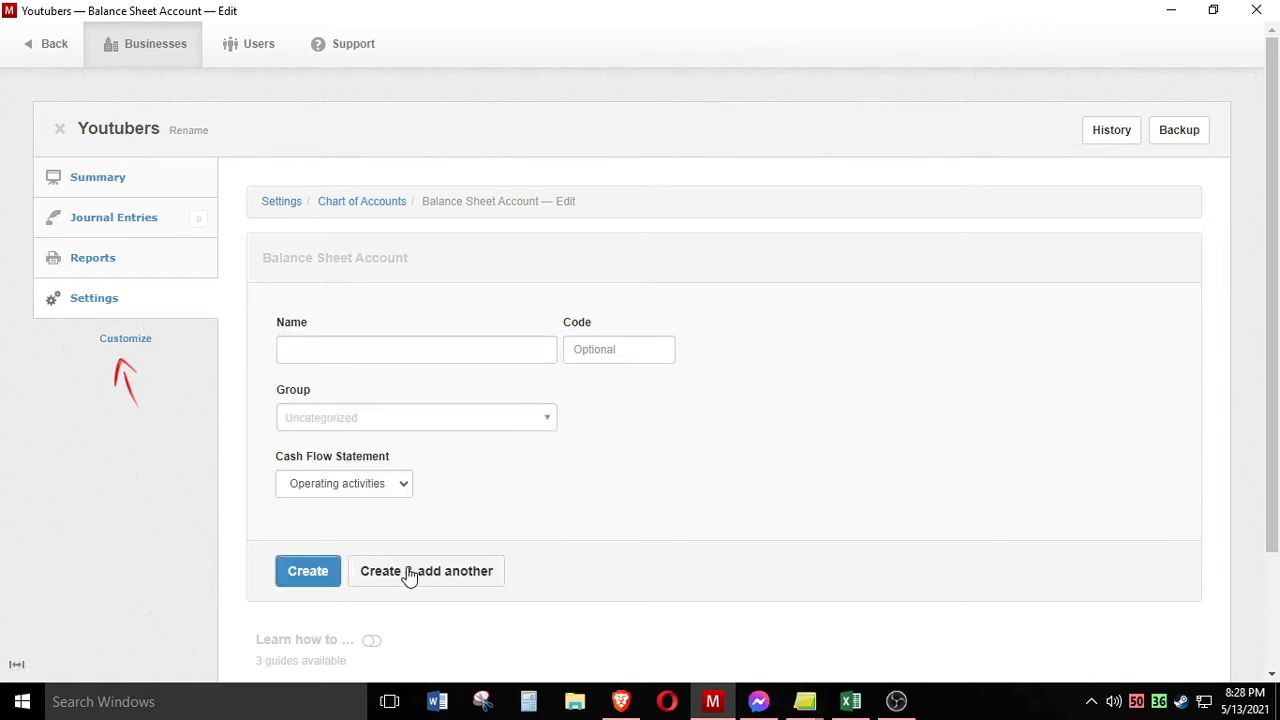
Create the "Inventories" account in the Assets group and continue with another blank account
{"action": "left_click", "coordinate": [317, 351]}
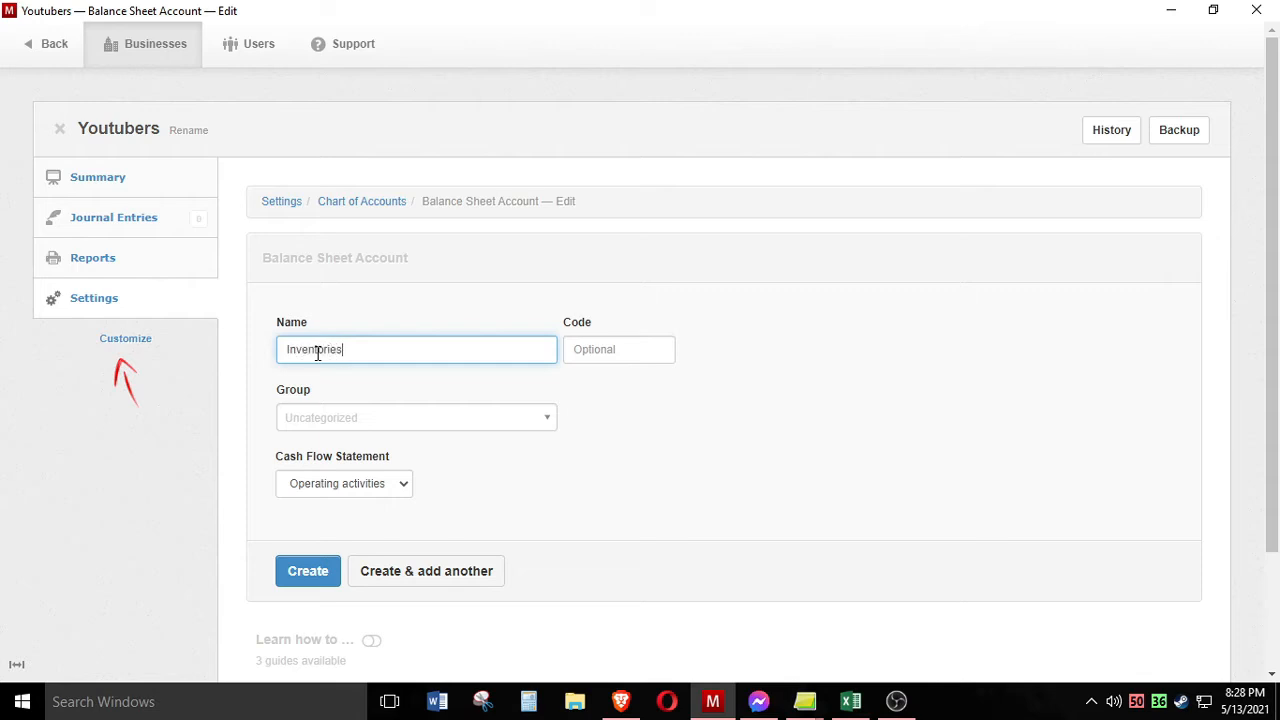
{"action": "left_click", "coordinate": [331, 417]}
{"action": "left_click", "coordinate": [320, 474]}
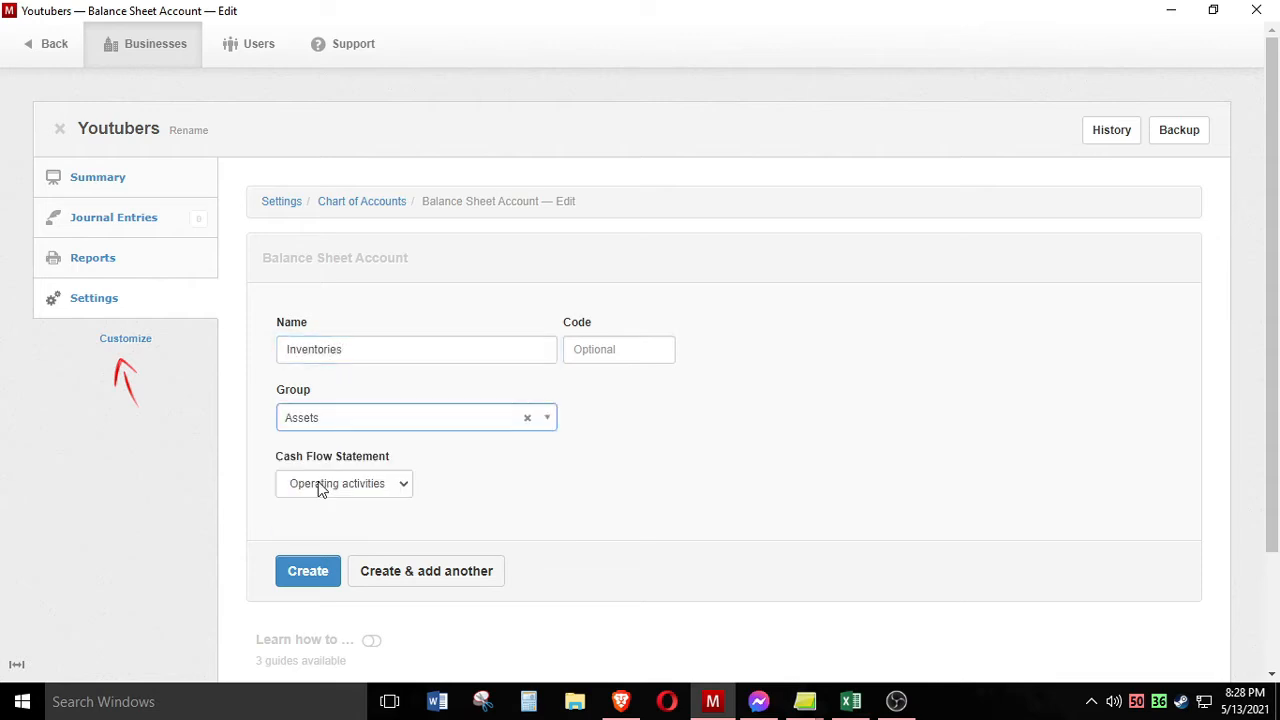
{"action": "left_click", "coordinate": [410, 568]}
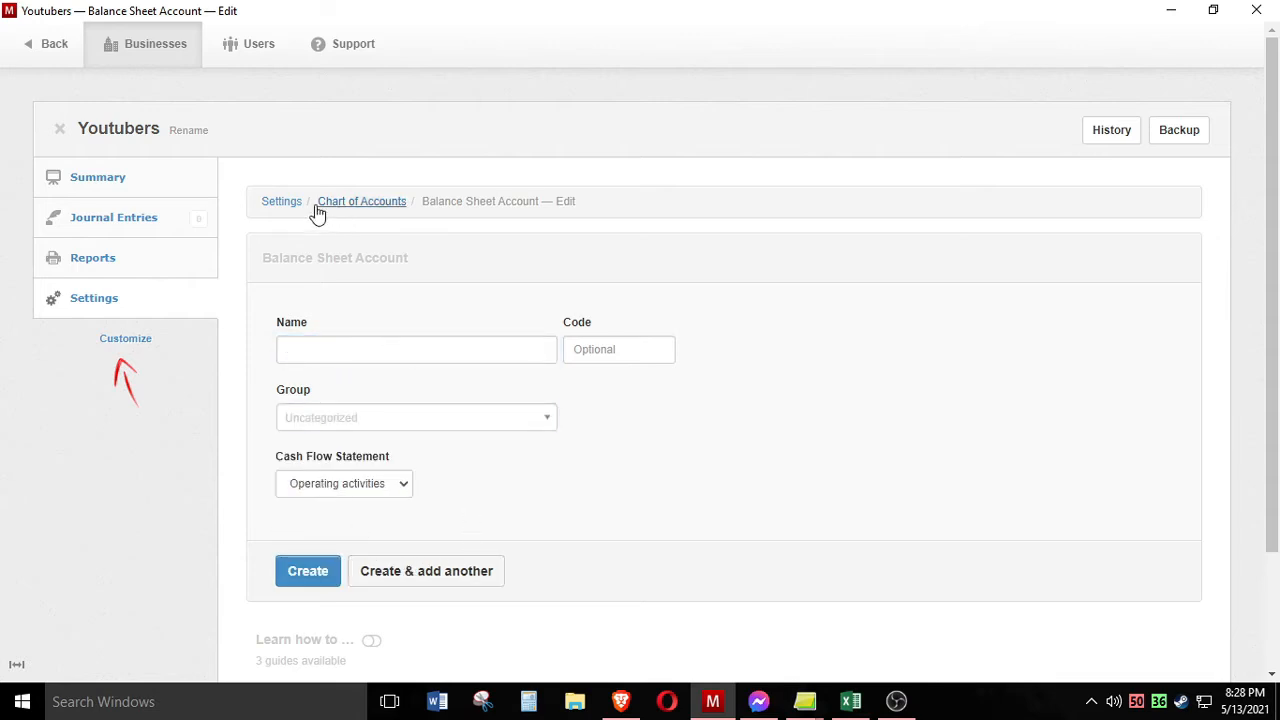
Create a balance sheet account named "Youtube.Capital" in the Equity group and return to the chart of accounts
{"action": "left_click", "coordinate": [376, 347]}
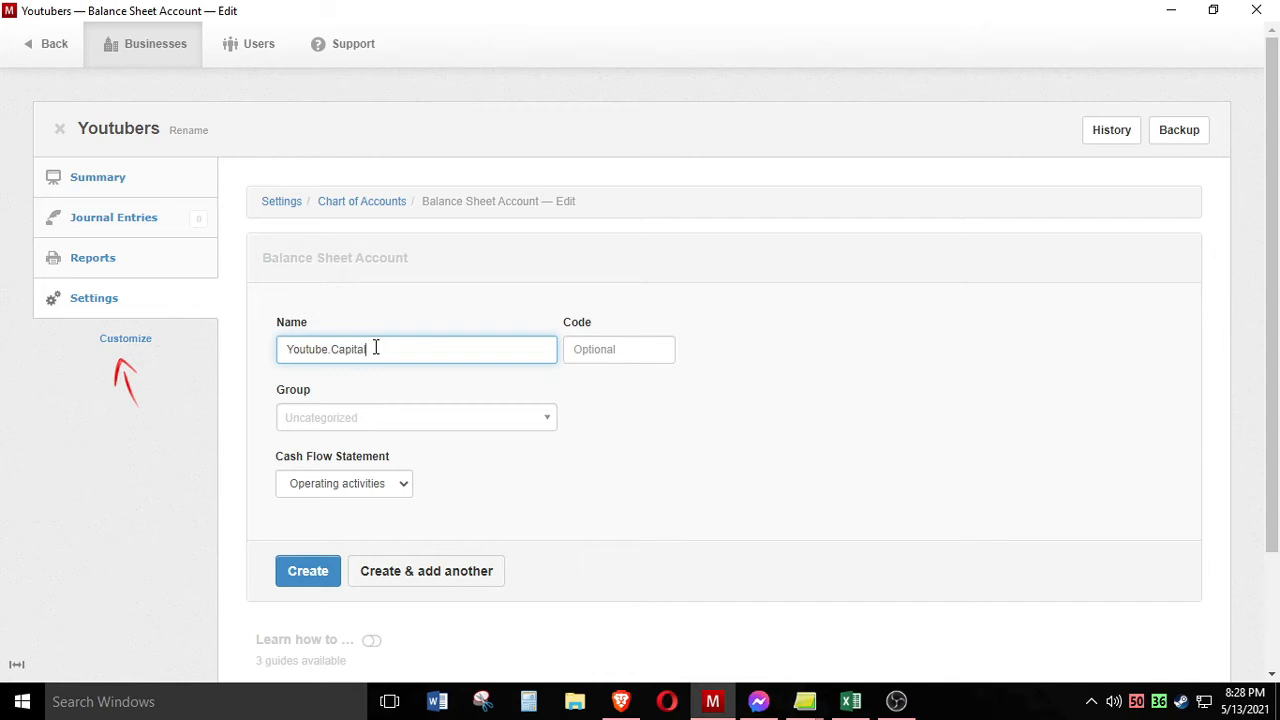
{"action": "left_click", "coordinate": [367, 422]}
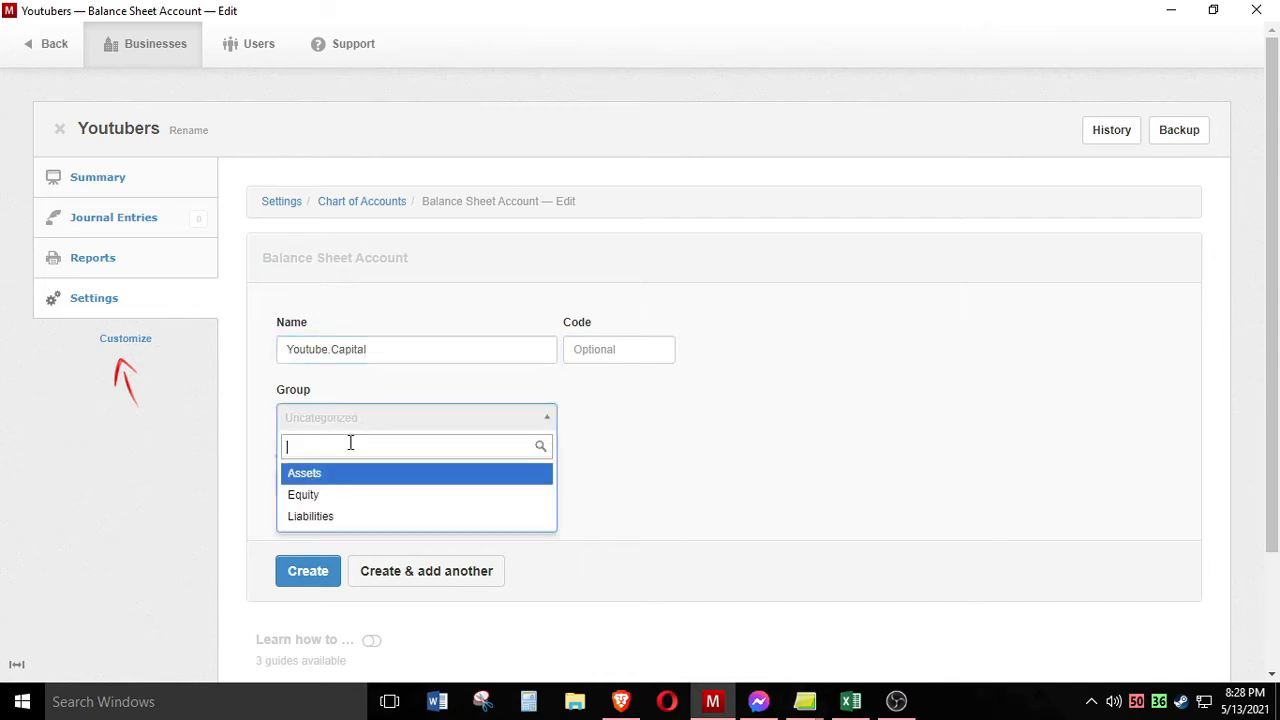
{"action": "left_click", "coordinate": [315, 497]}
{"action": "left_click", "coordinate": [312, 574]}
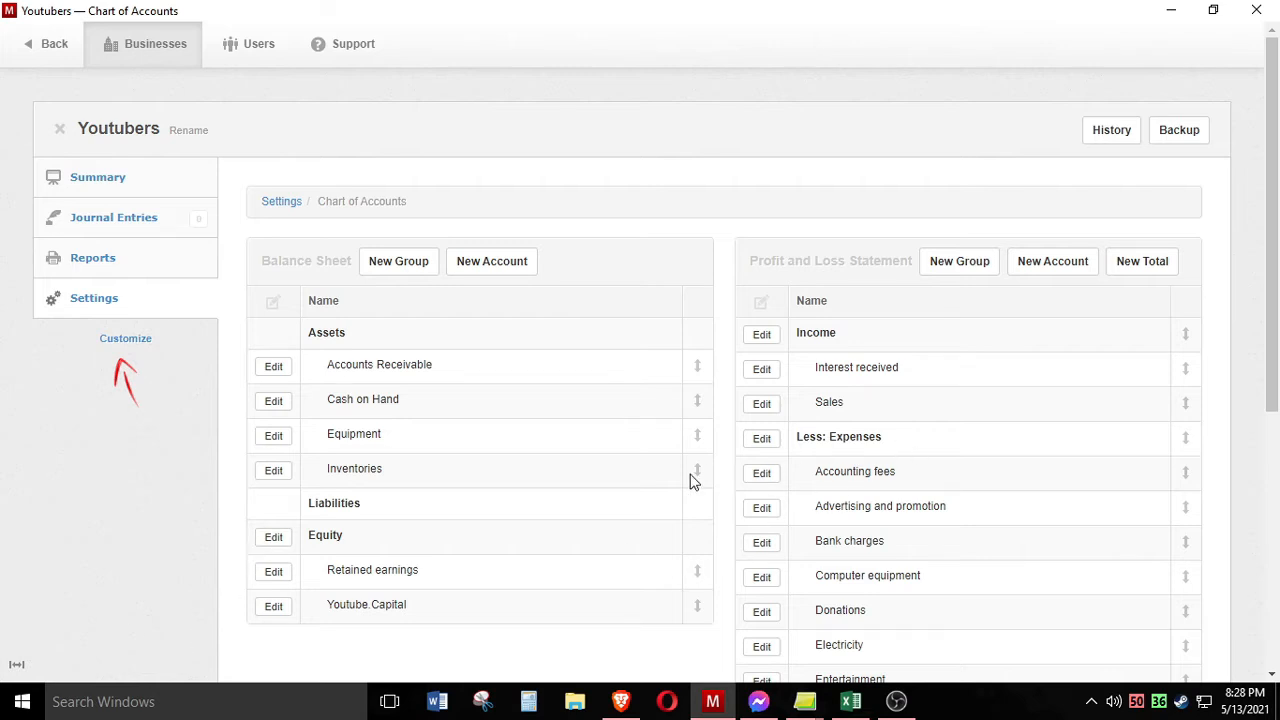
Check the expense account listed in Excel and create the "Salaries and Wages" profit and loss account in Manager's Expenses group
{"action": "left_click", "coordinate": [848, 702]}
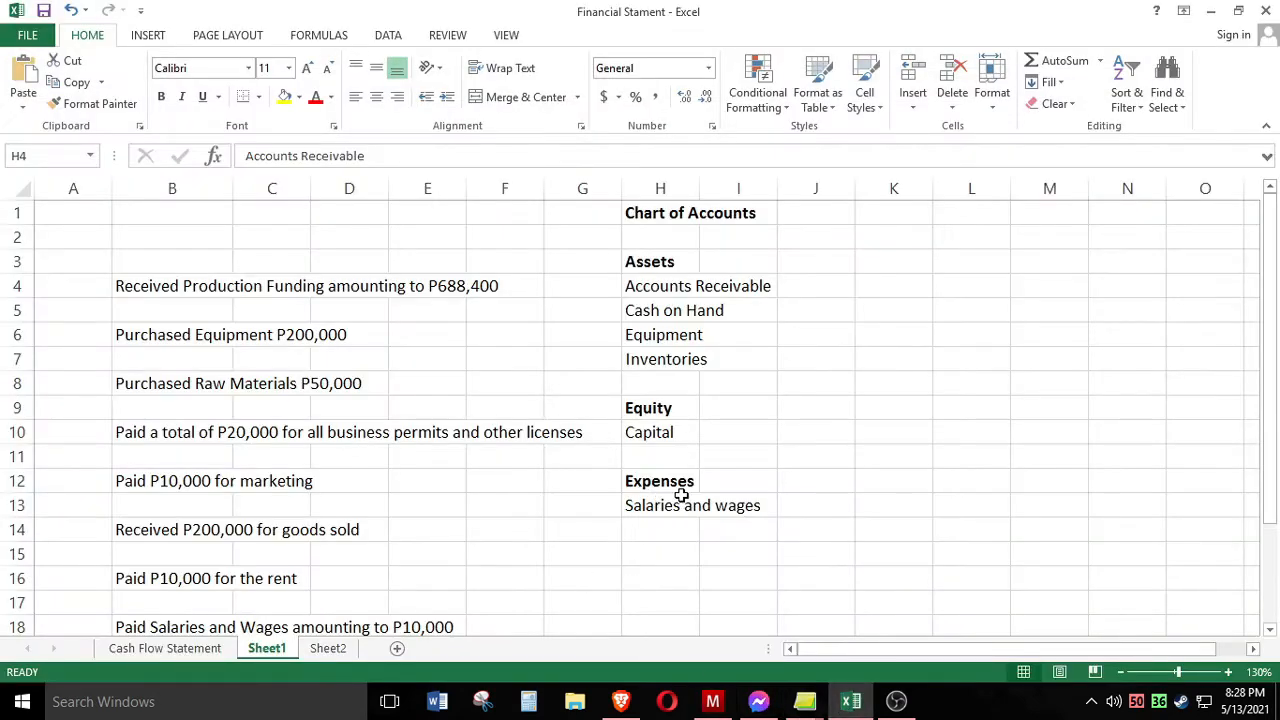
{"action": "left_click", "coordinate": [622, 712]}
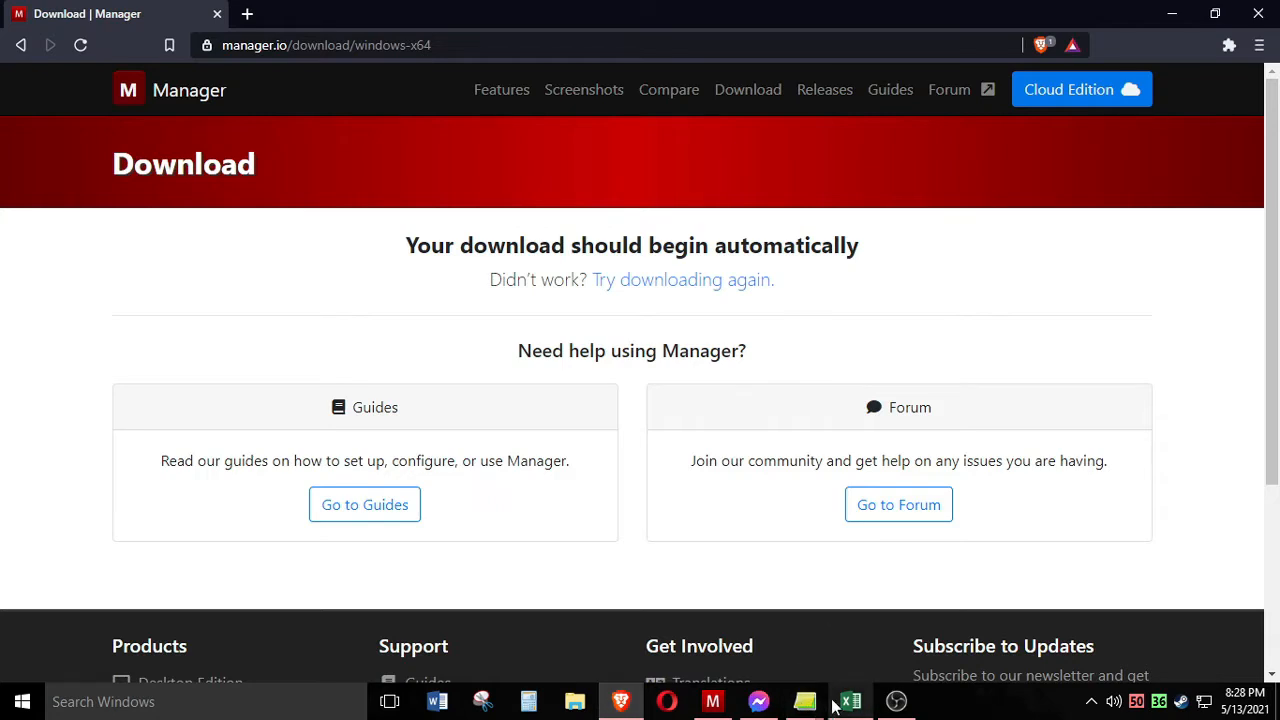
{"action": "left_click", "coordinate": [726, 712]}
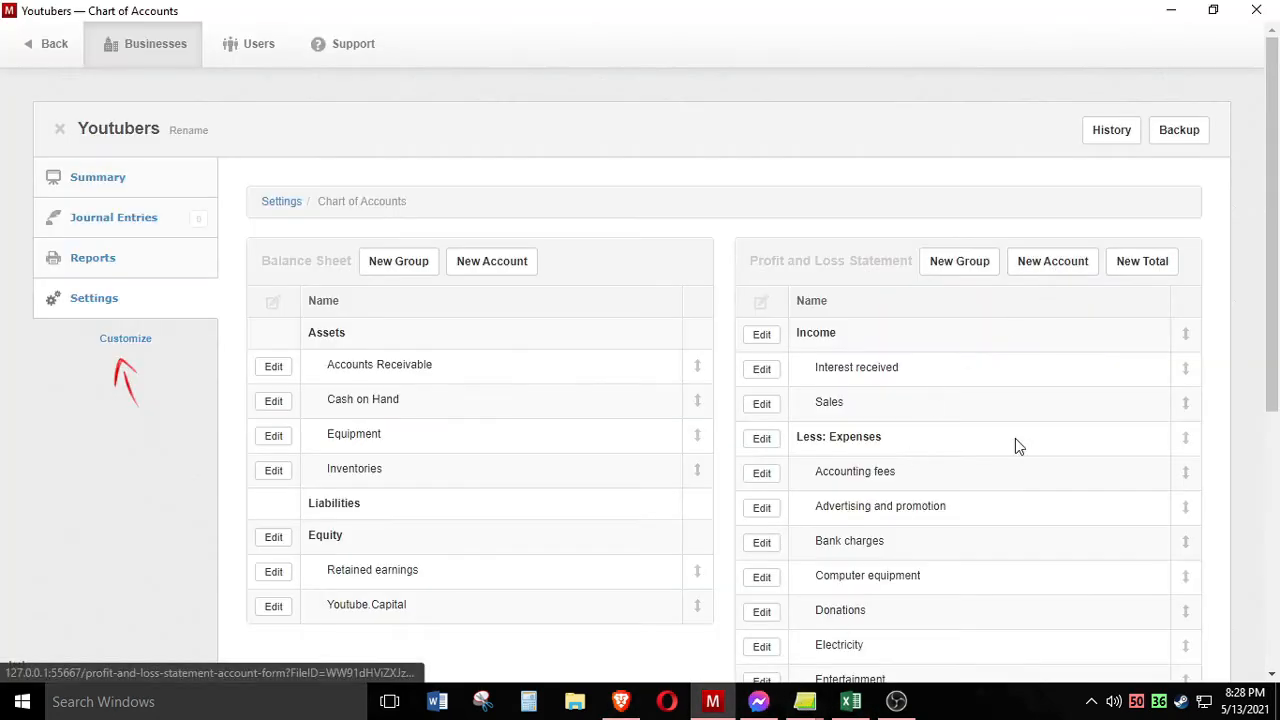
{"action": "left_click", "coordinate": [1053, 261]}
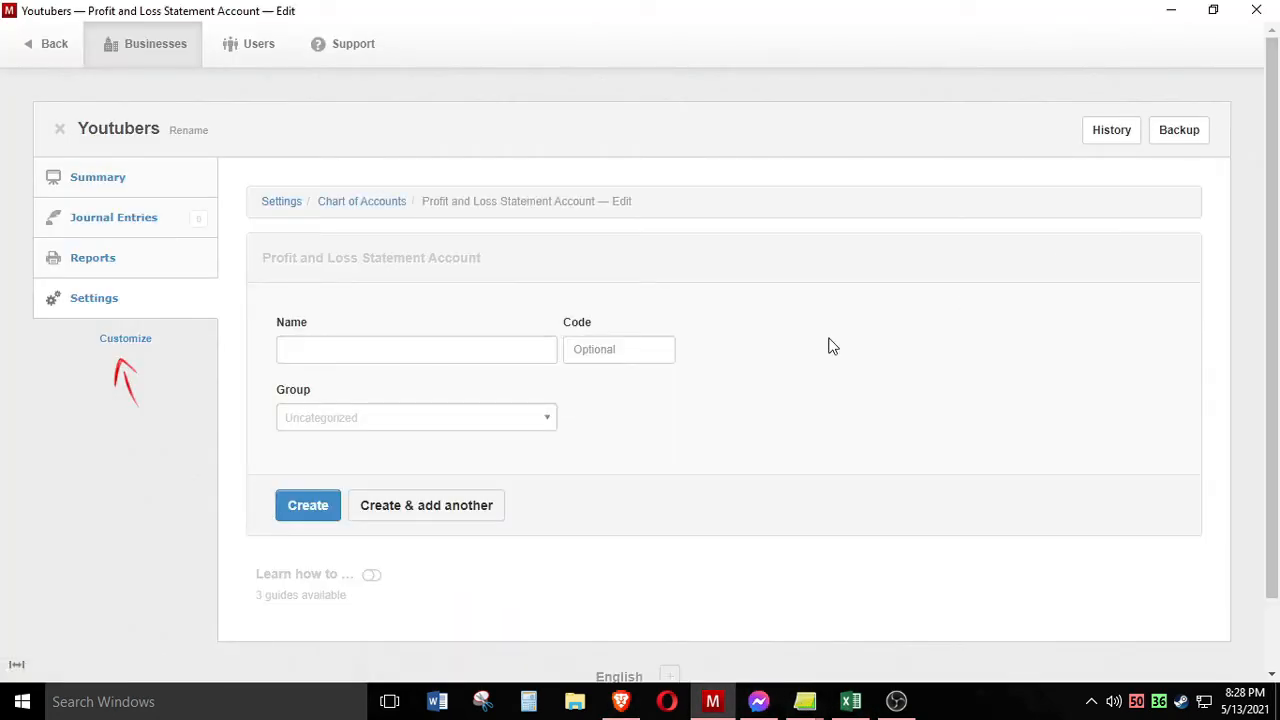
{"action": "left_click", "coordinate": [409, 347]}
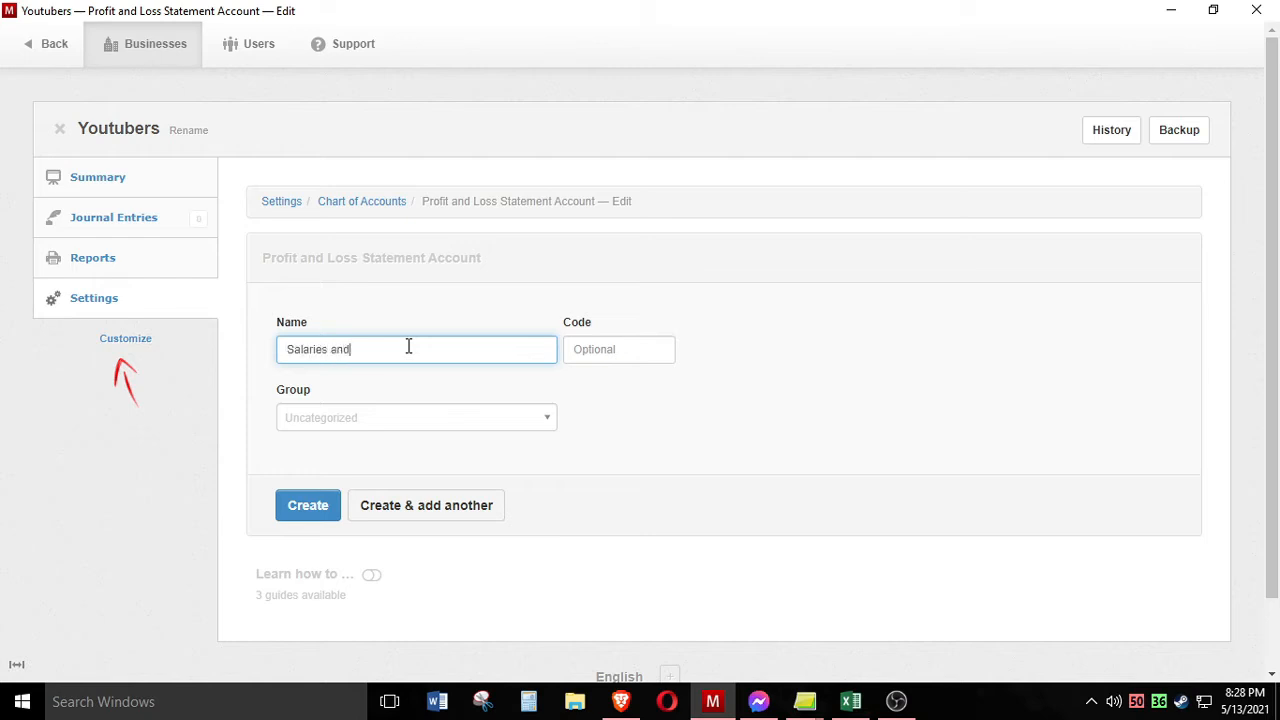
{"action": "left_click", "coordinate": [395, 428]}
{"action": "left_click", "coordinate": [332, 482]}
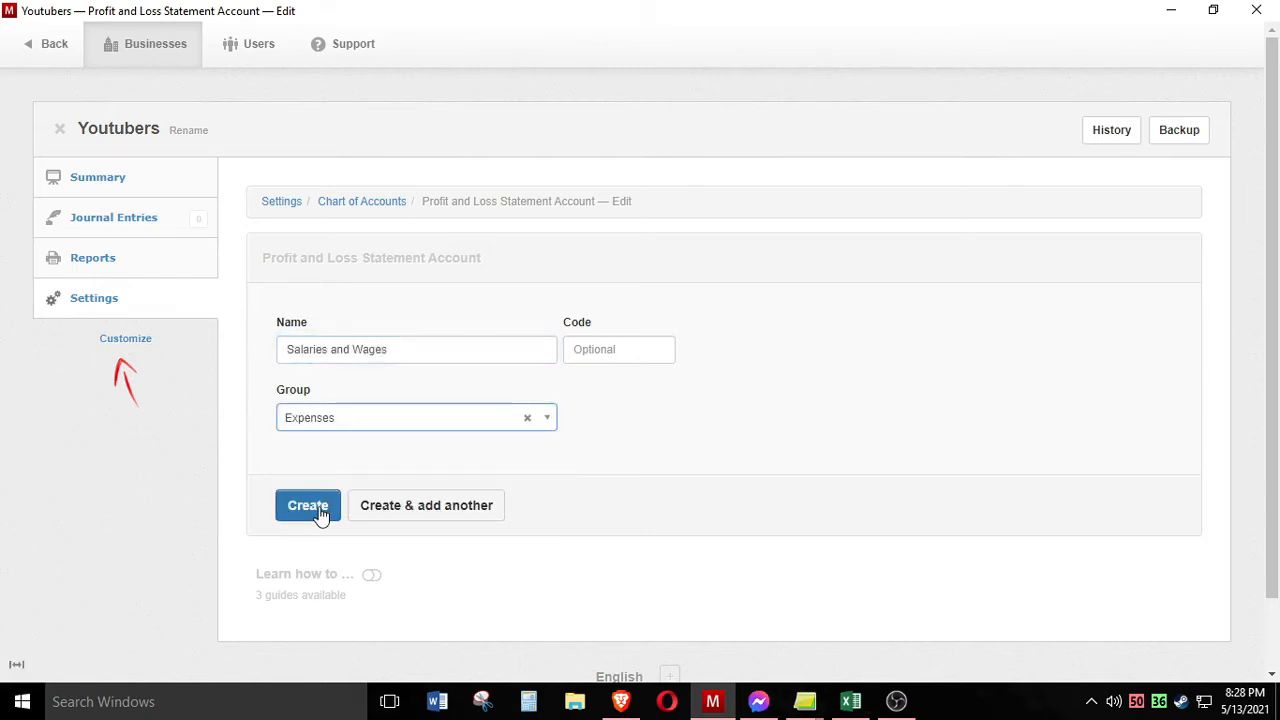
{"action": "left_click", "coordinate": [318, 512]}
Review the chart of accounts down to the last expense account and open the Journal Entries page
{"action": "scroll", "coordinate": [614, 430], "scroll_direction": "down", "scroll_amount": 3}
{"action": "scroll", "coordinate": [612, 436], "scroll_direction": "down", "scroll_amount": 2}
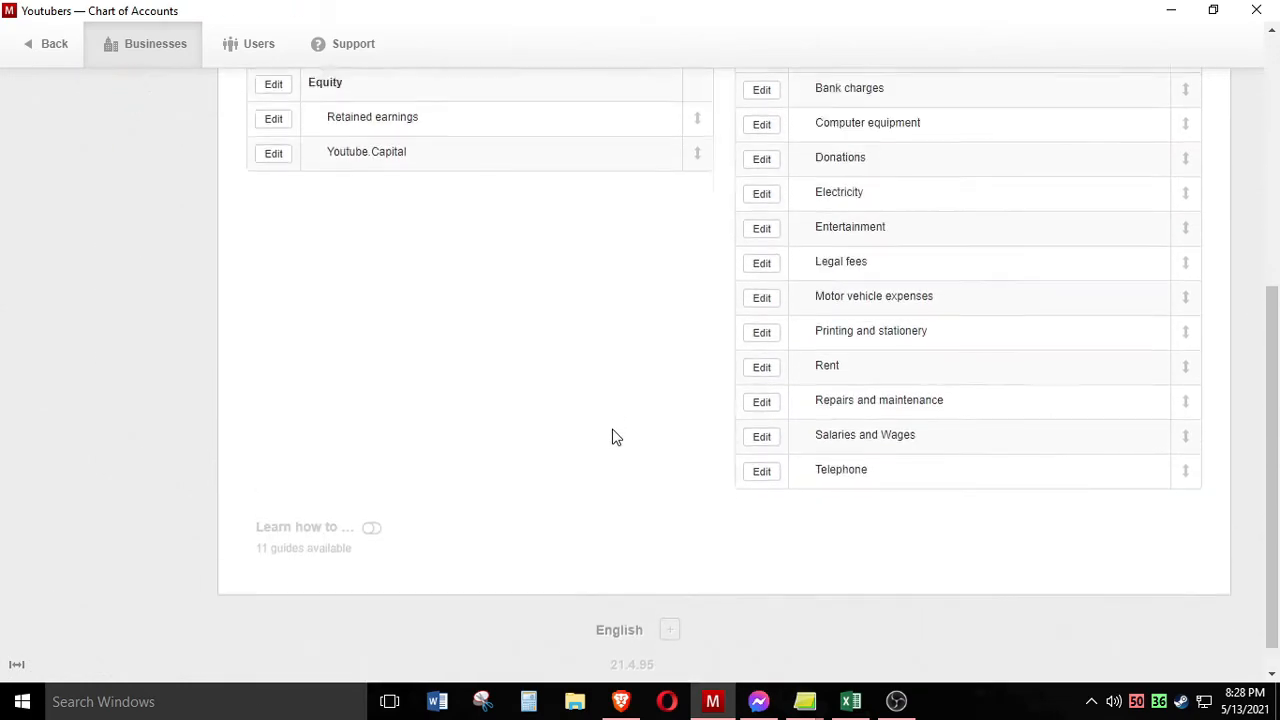
{"action": "scroll", "coordinate": [611, 437], "scroll_direction": "up", "scroll_amount": 5}
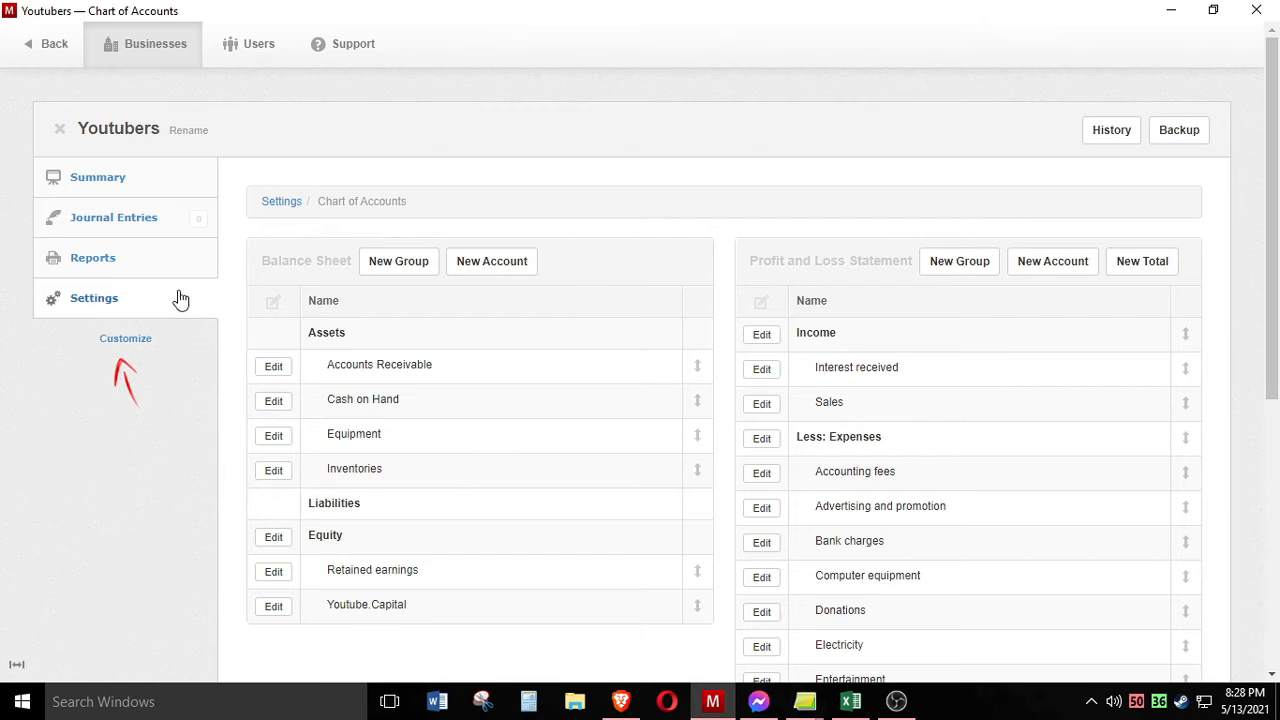
{"action": "scroll", "coordinate": [591, 498], "scroll_direction": "down", "scroll_amount": 2}
{"action": "scroll", "coordinate": [591, 498], "scroll_direction": "down", "scroll_amount": 3}
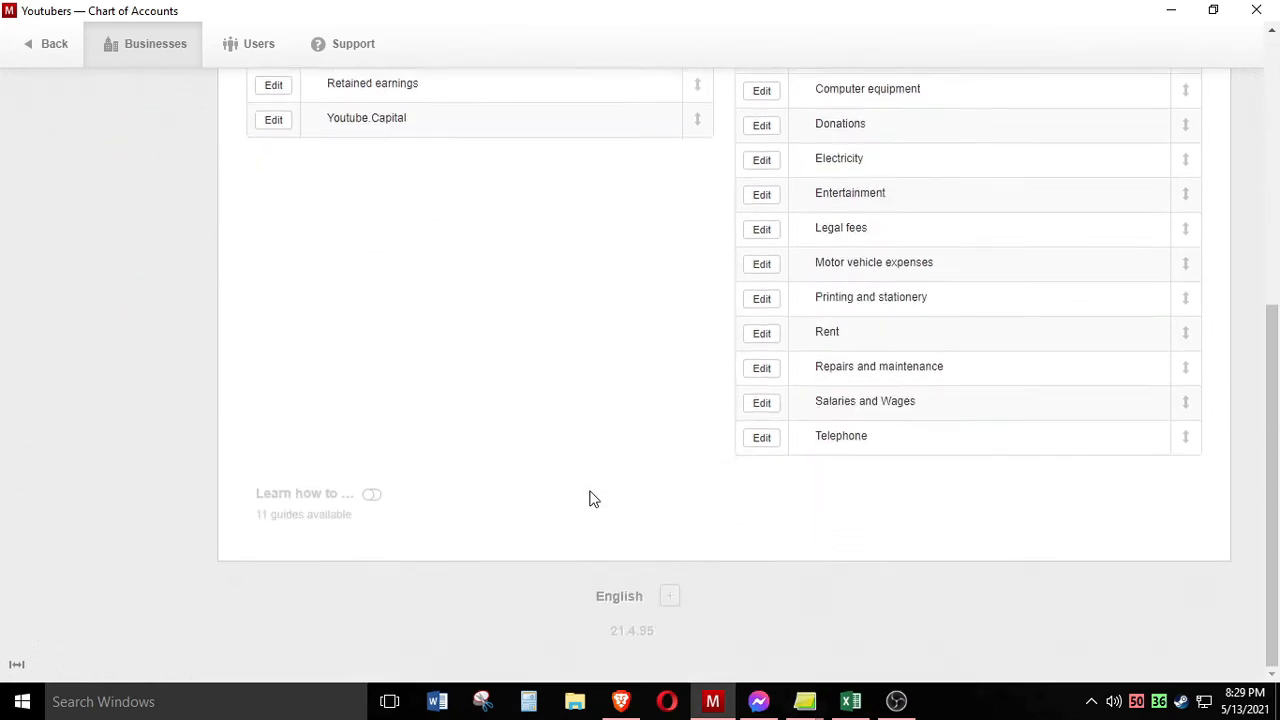
{"action": "scroll", "coordinate": [591, 500], "scroll_direction": "up", "scroll_amount": 5}
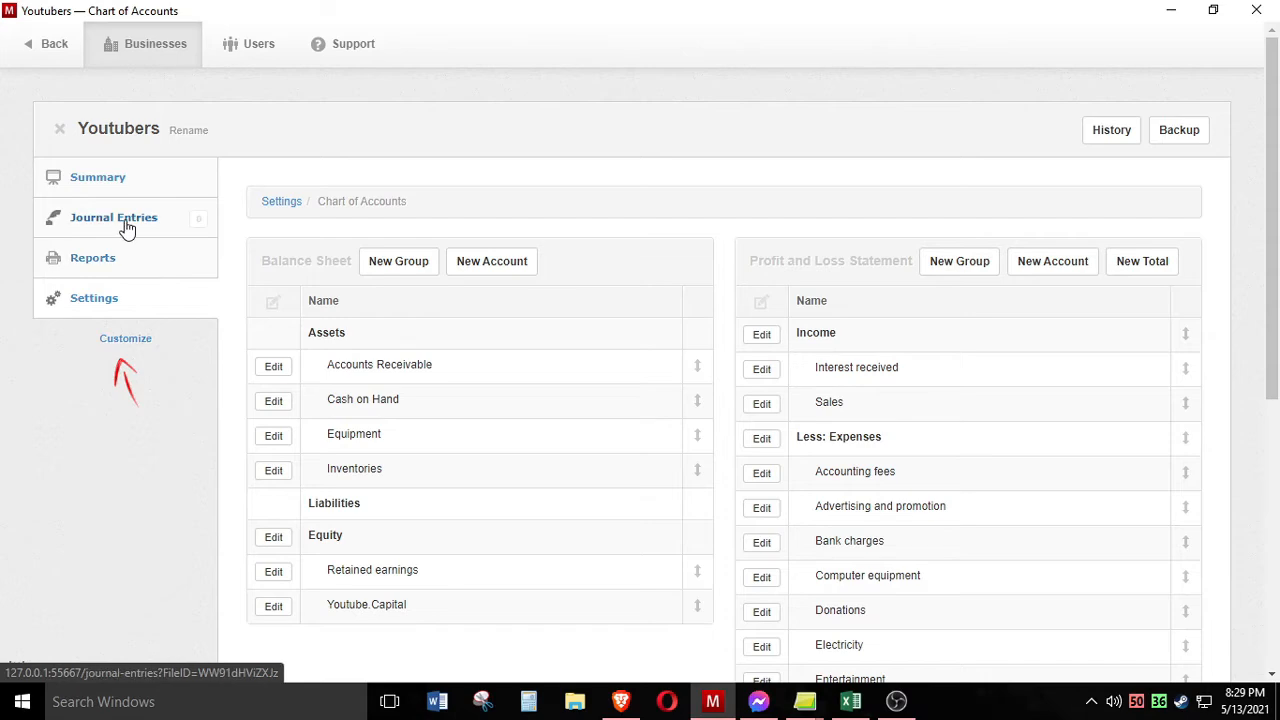
{"action": "left_click", "coordinate": [126, 226]}
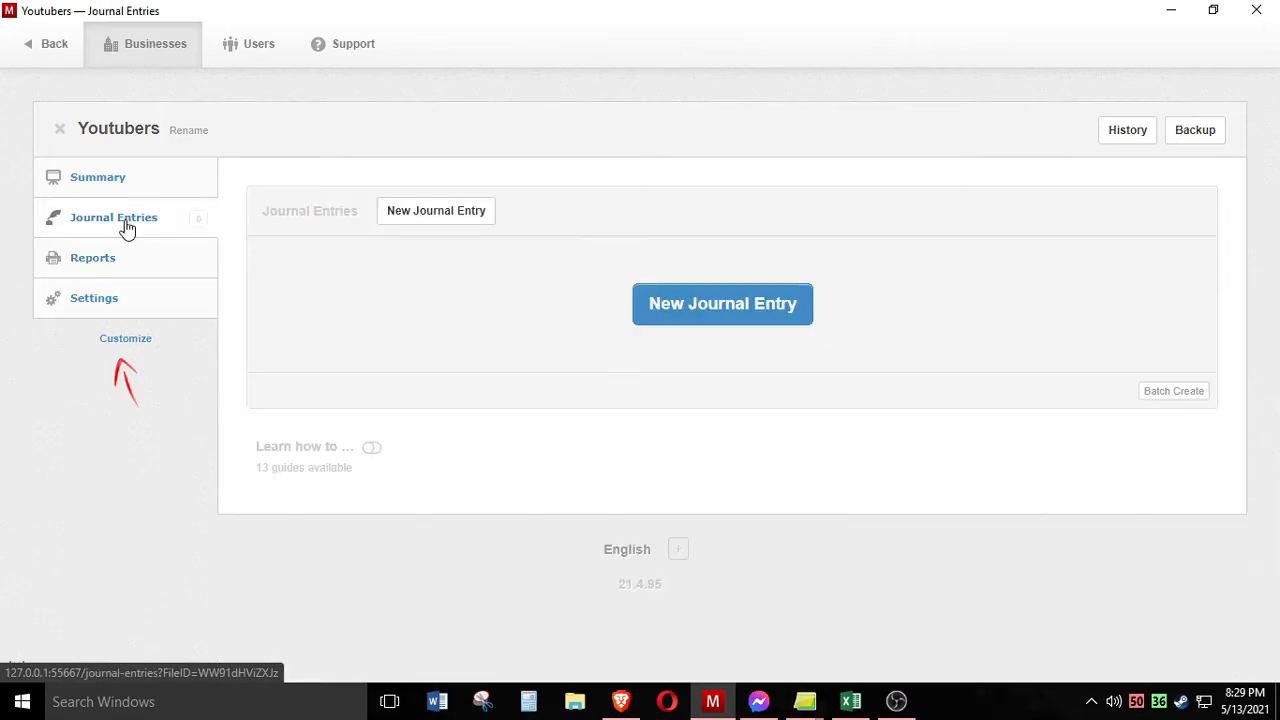
Switch to Excel and reword the production funding transaction in cell B4 to "Investment to P688,400"
{"action": "left_click", "coordinate": [851, 695]}
{"action": "scroll", "coordinate": [460, 455], "scroll_direction": "down", "scroll_amount": 1}
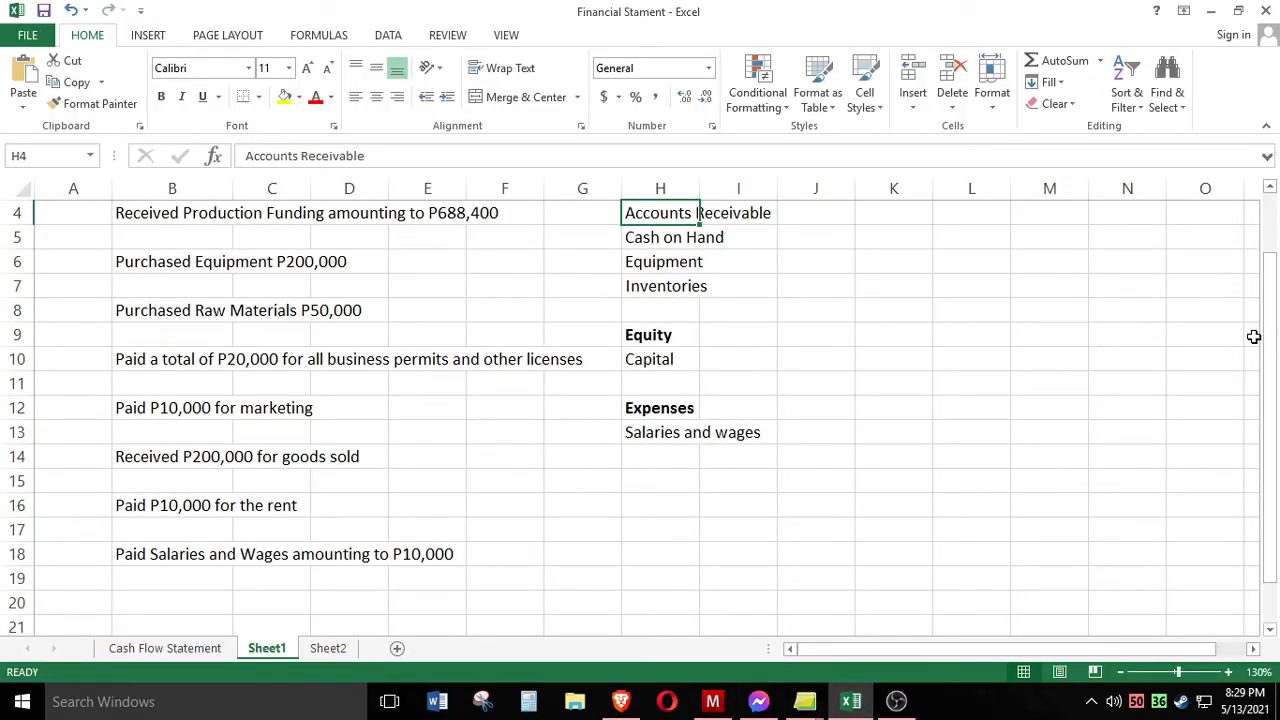
{"action": "left_click_drag", "start_coordinate": [1268, 338], "coordinate": [1268, 329]}
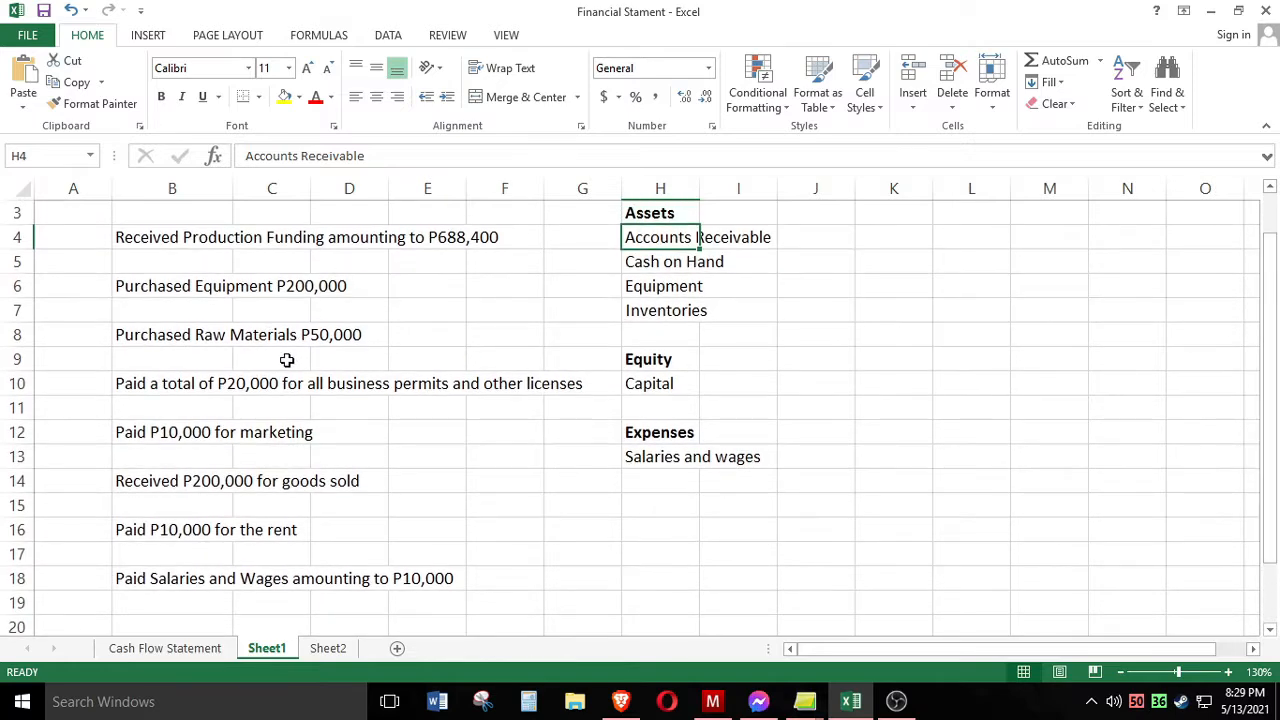
{"action": "left_click", "coordinate": [170, 248]}
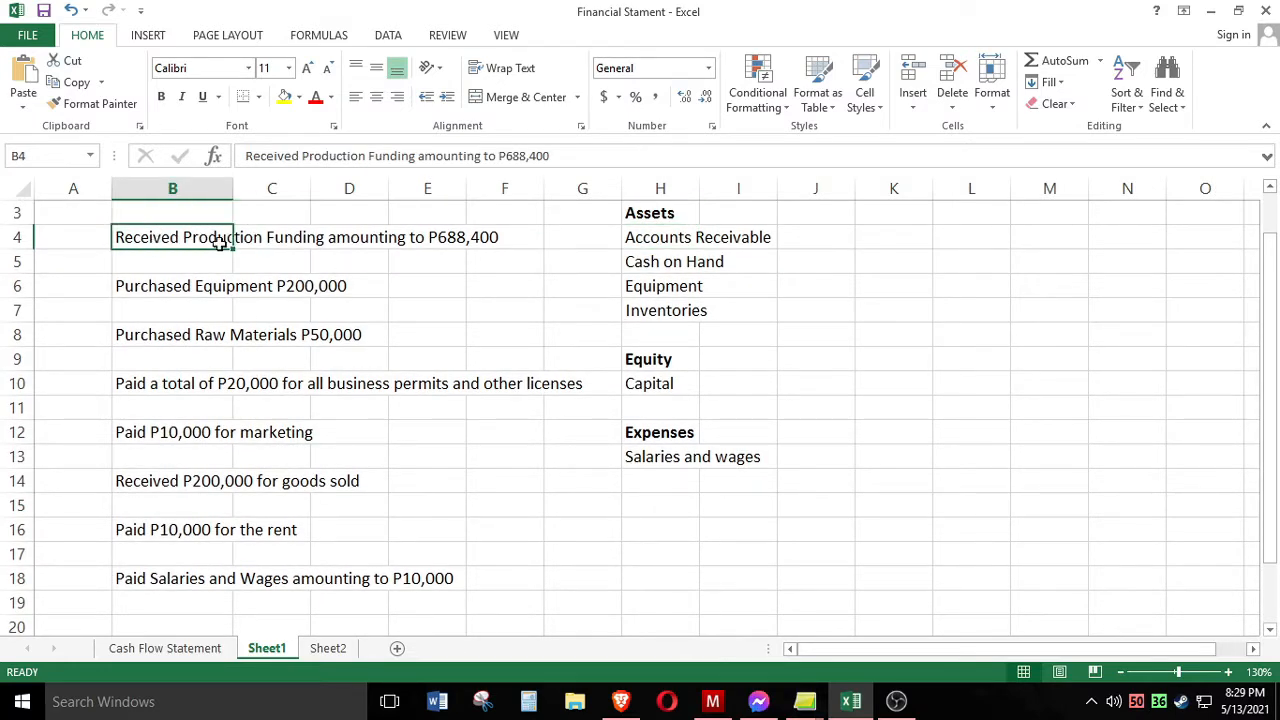
{"action": "left_click", "coordinate": [434, 241]}
{"action": "left_click", "coordinate": [149, 239]}
{"action": "left_click_drag", "start_coordinate": [479, 156], "coordinate": [247, 156]}
{"action": "key", "text": "BackSpace"}
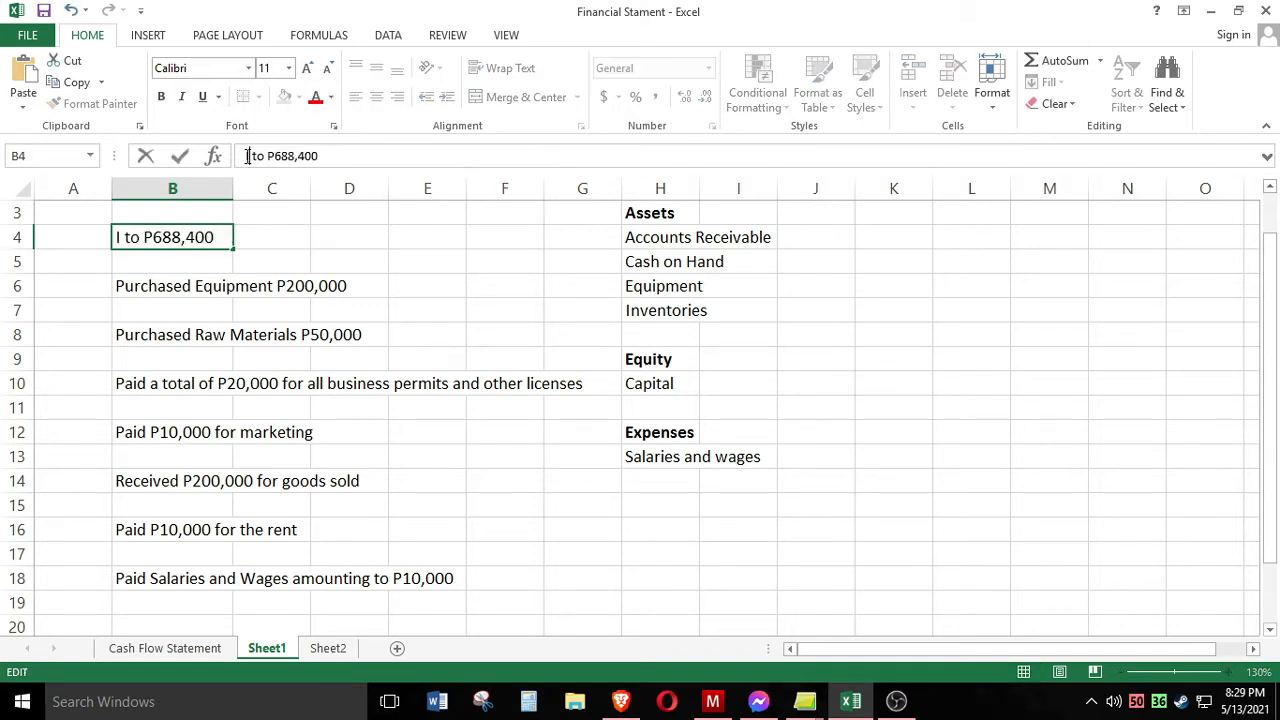
{"action": "type", "text": "Investment"}
{"action": "key", "text": "Return"}
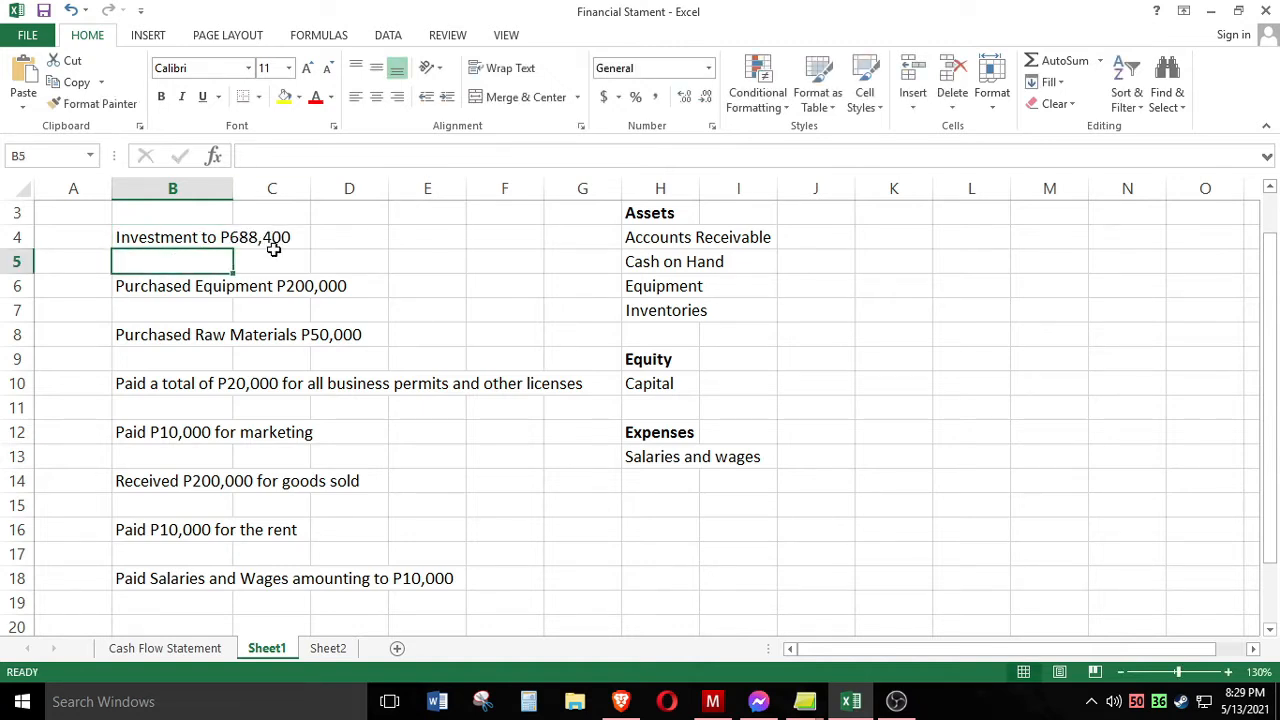
Switch to Manager and start a new journal entry with the narration "To Record Investment"
{"action": "key", "text": "alt+Tab"}
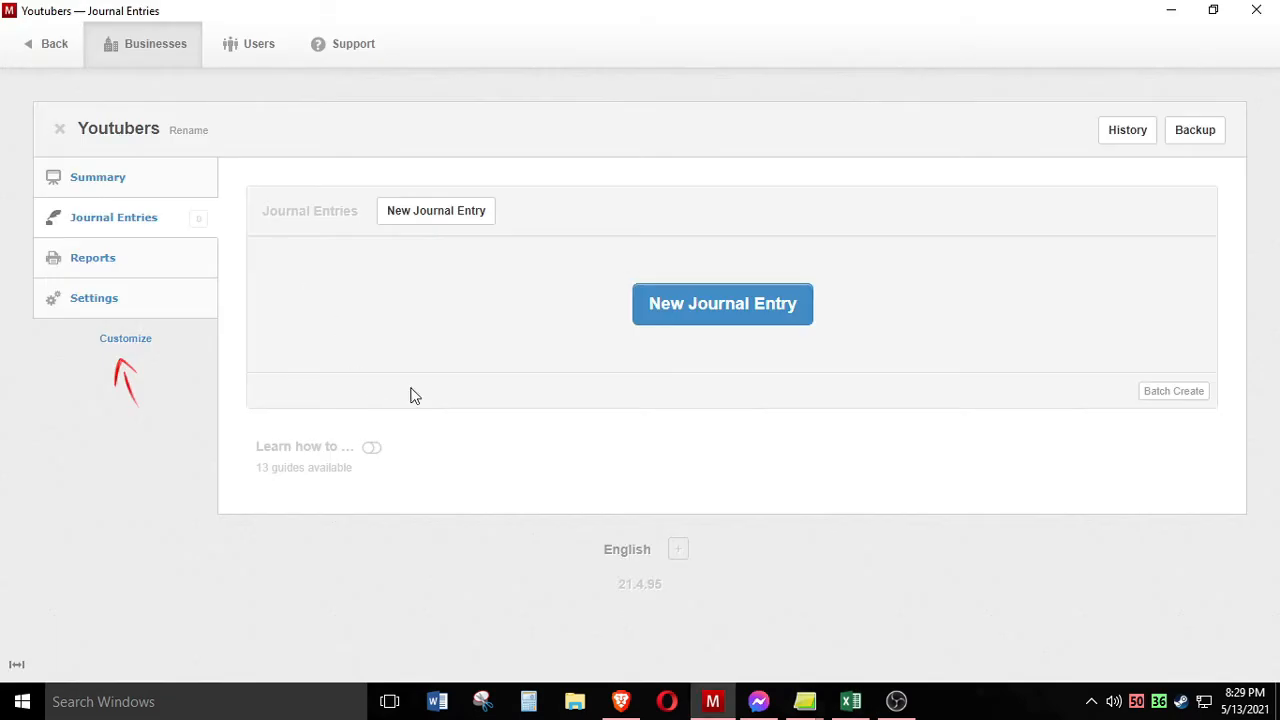
{"action": "left_click", "coordinate": [727, 316]}
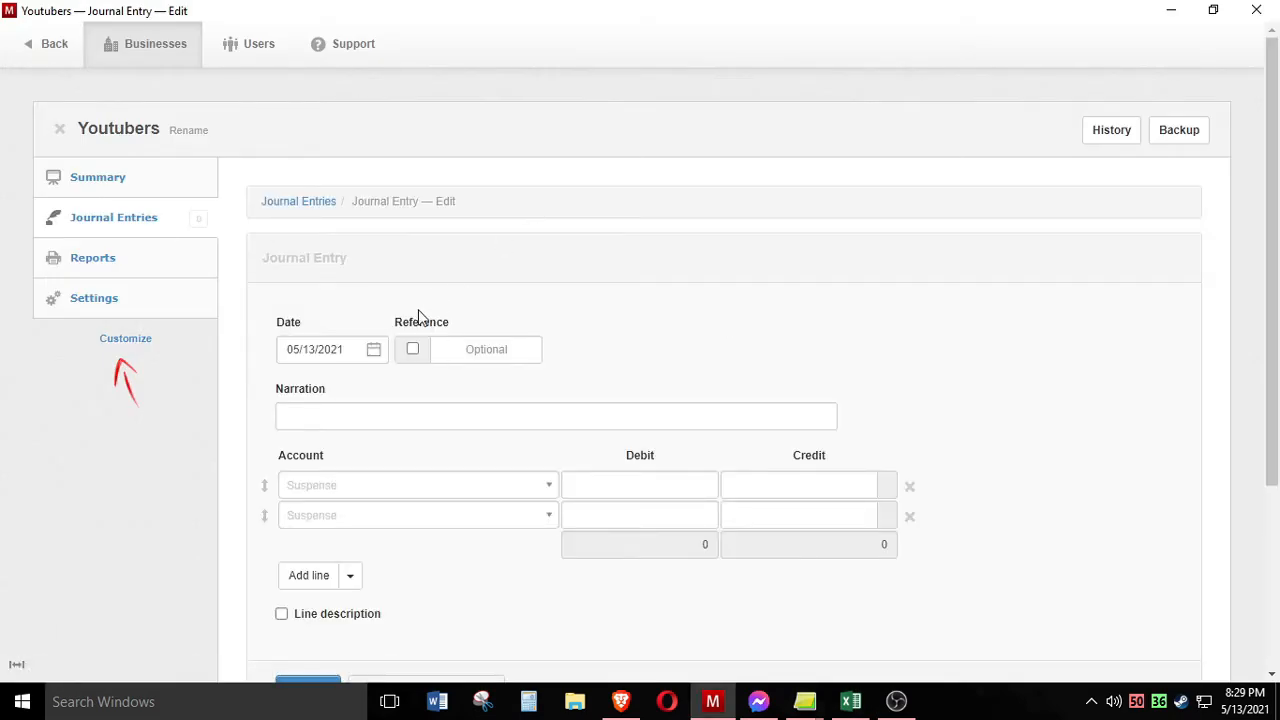
{"action": "left_click", "coordinate": [318, 350]}
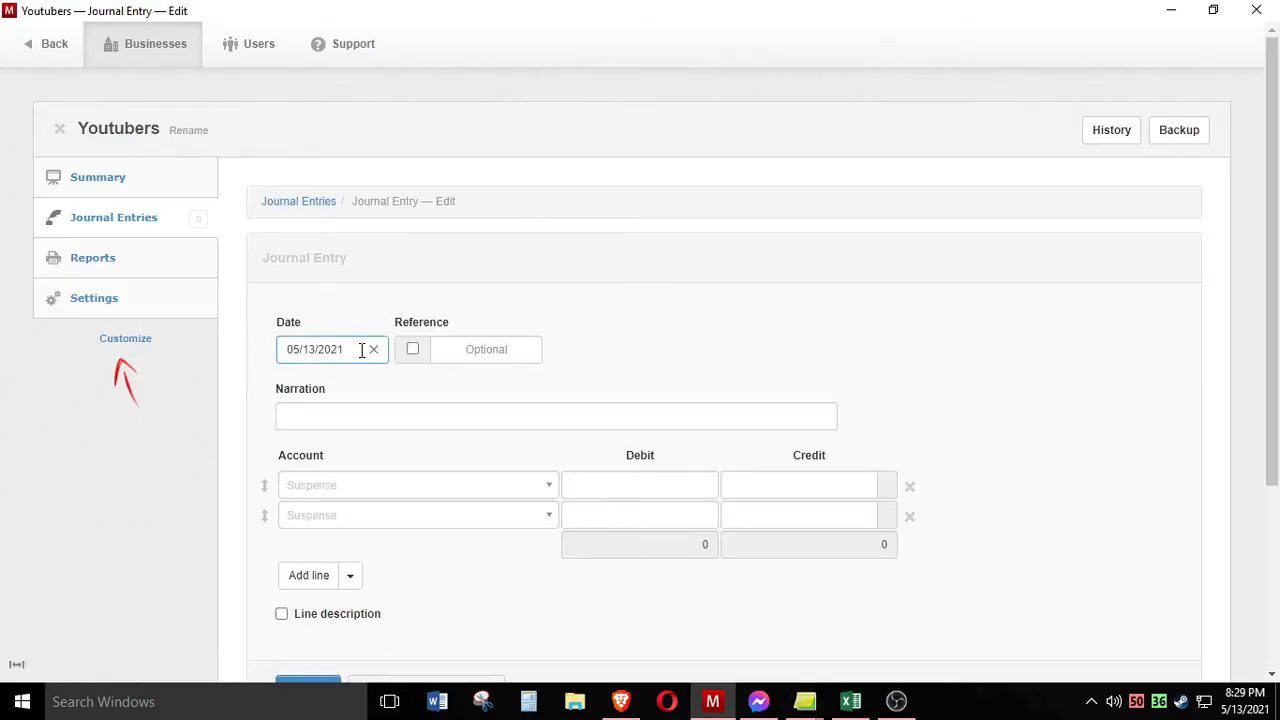
{"action": "left_click", "coordinate": [348, 420]}
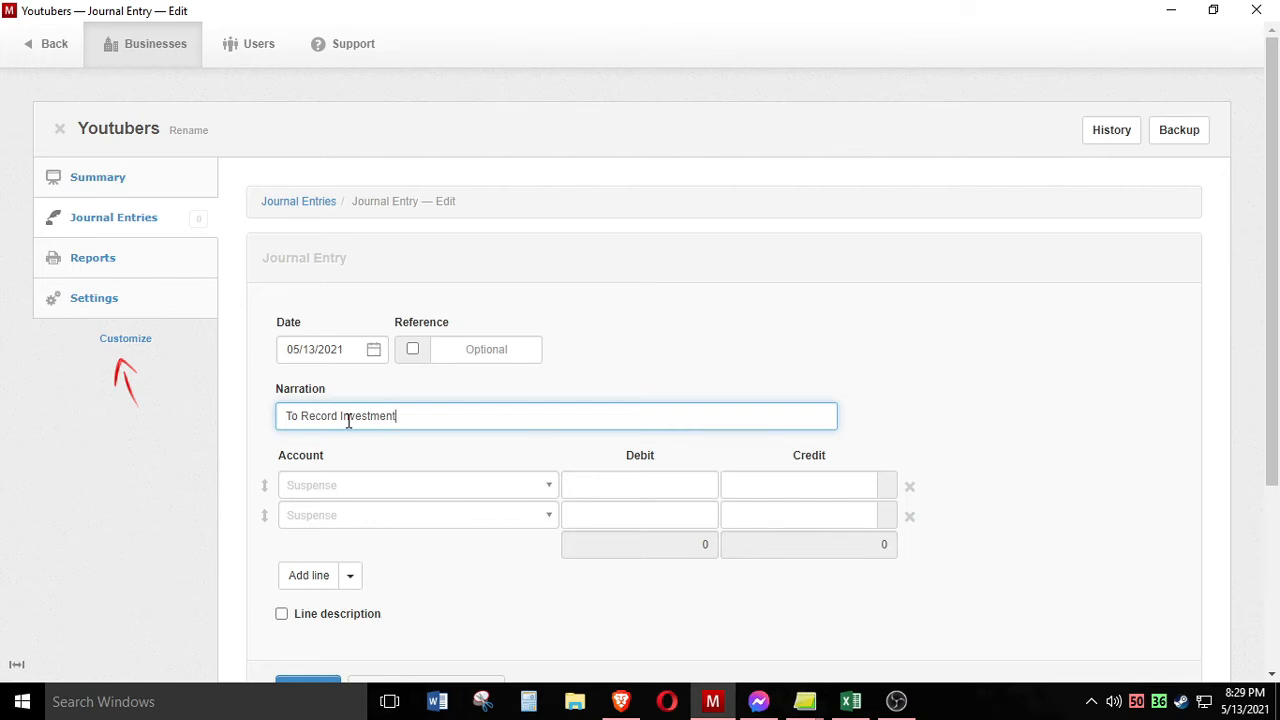
Assign Cash on Hand and Youtube.Capital to the two entry lines and debit Cash on Hand 688400
{"action": "left_click", "coordinate": [375, 490]}
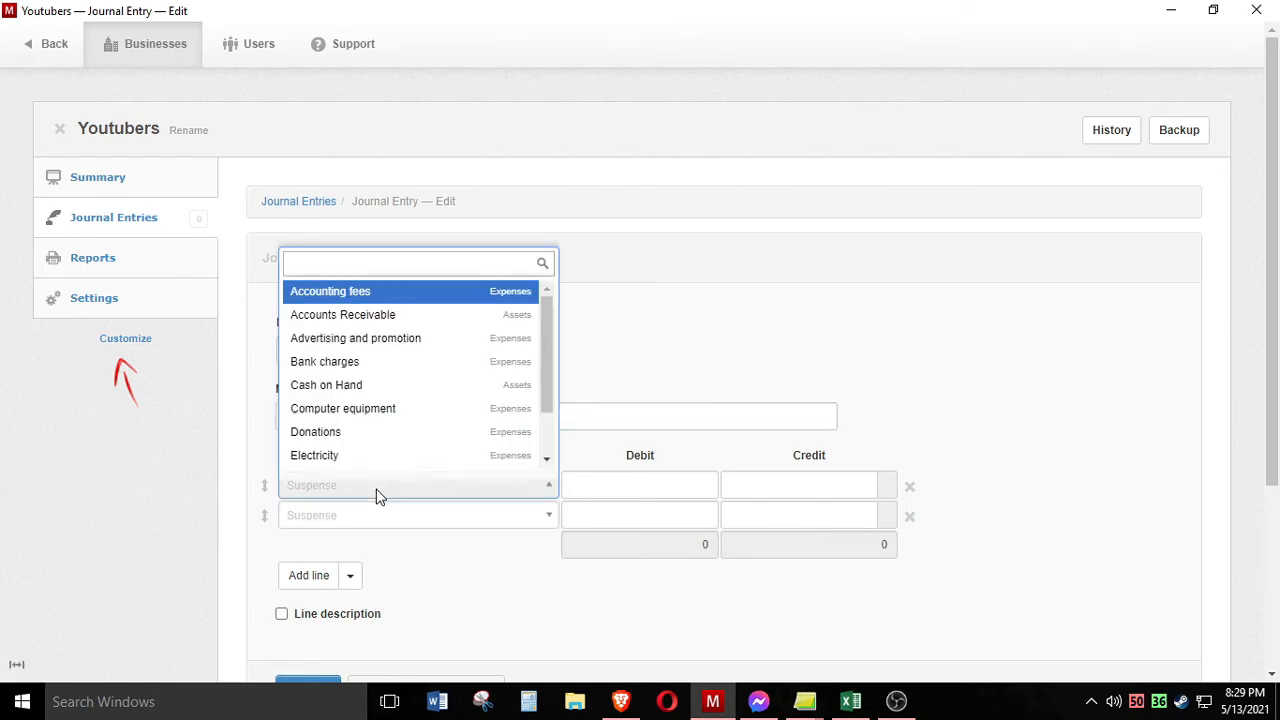
{"action": "type", "text": "cash"}
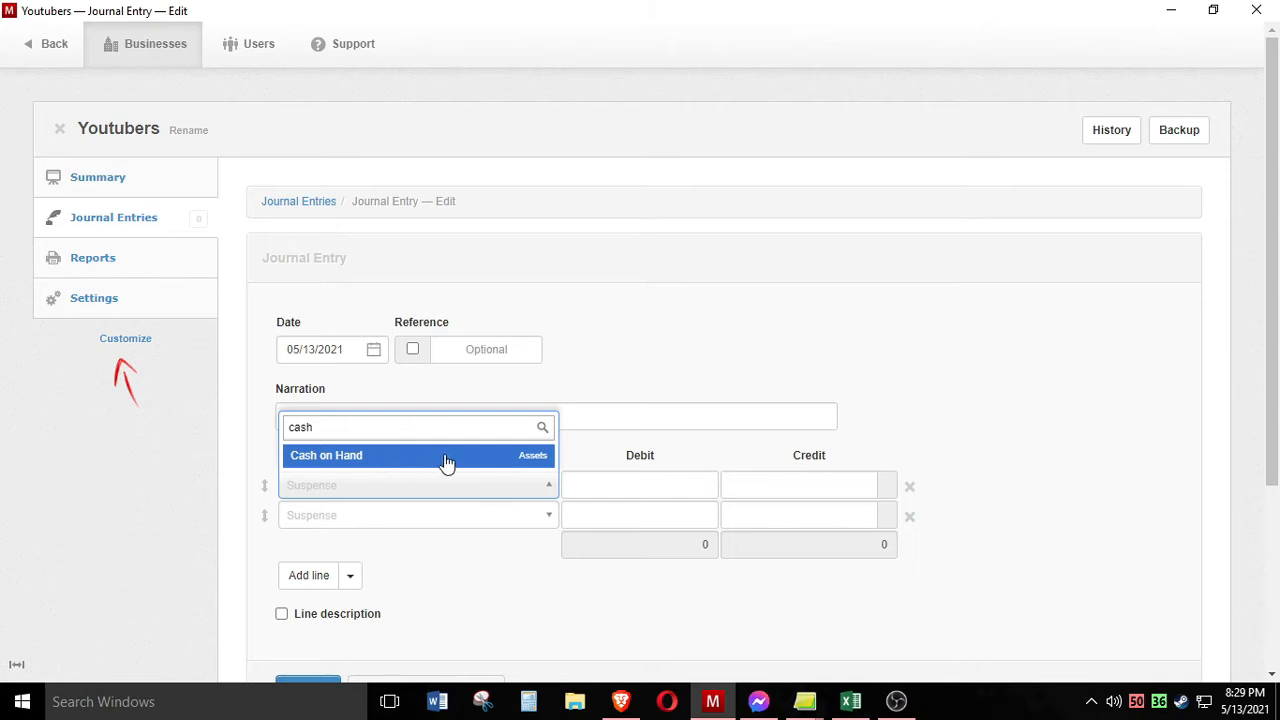
{"action": "left_click", "coordinate": [436, 459]}
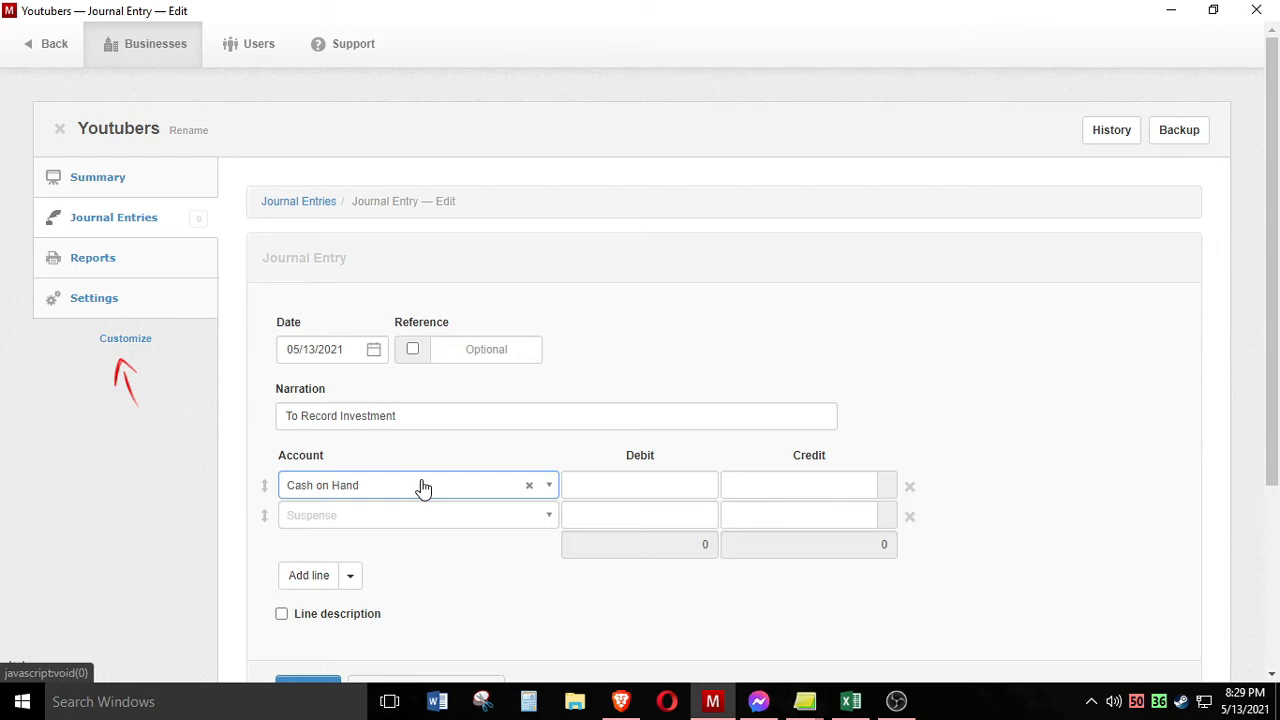
{"action": "left_click", "coordinate": [411, 528]}
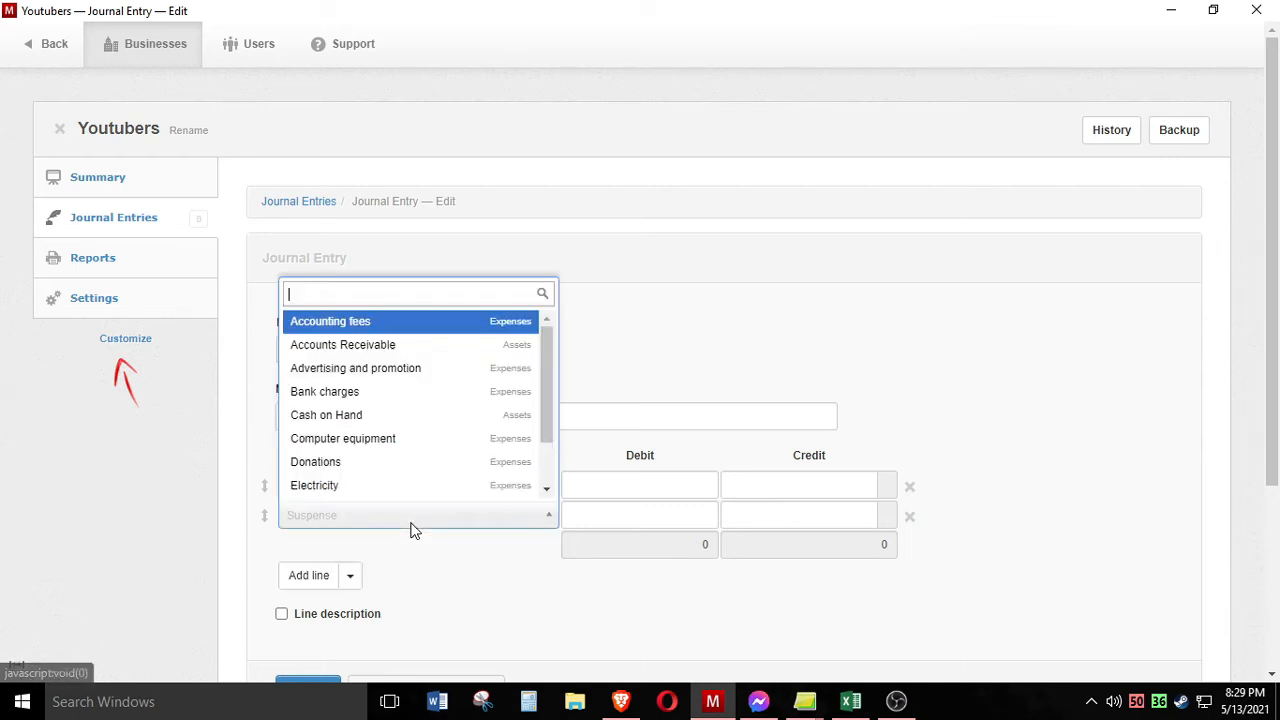
{"action": "type", "text": "capi"}
{"action": "left_click", "coordinate": [386, 488]}
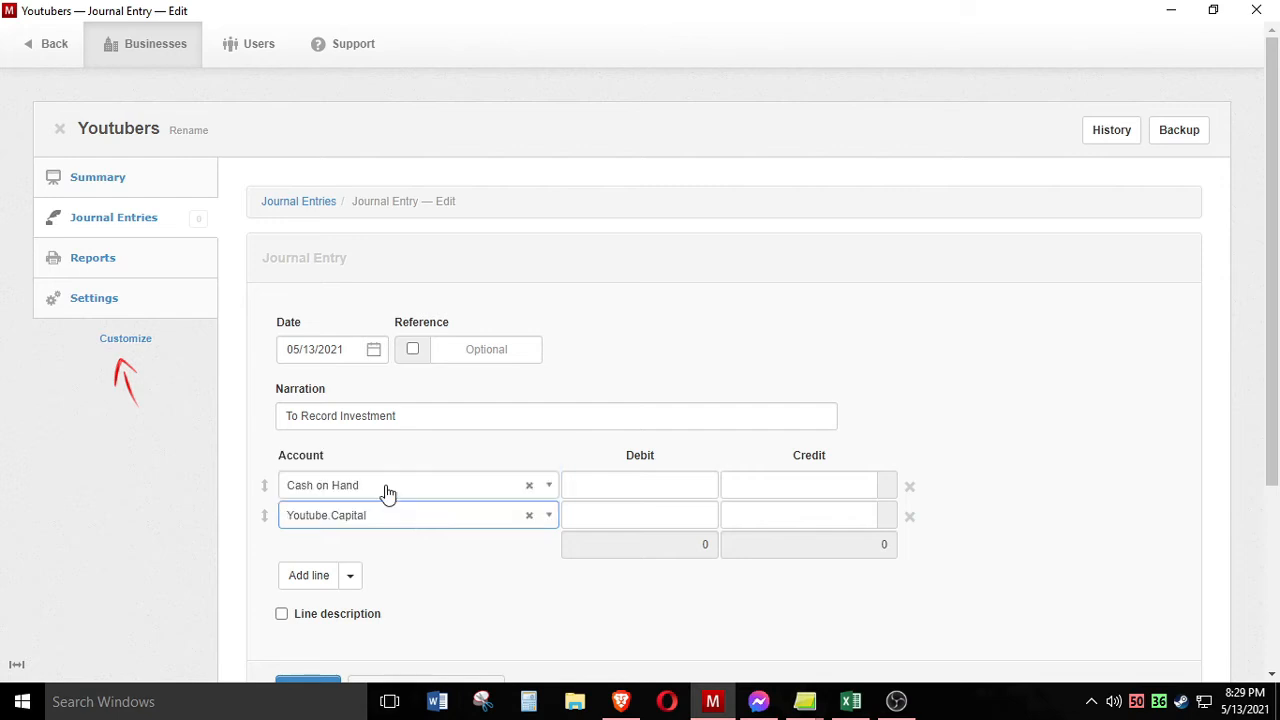
{"action": "left_click", "coordinate": [690, 480]}
{"action": "type", "text": "688400"}
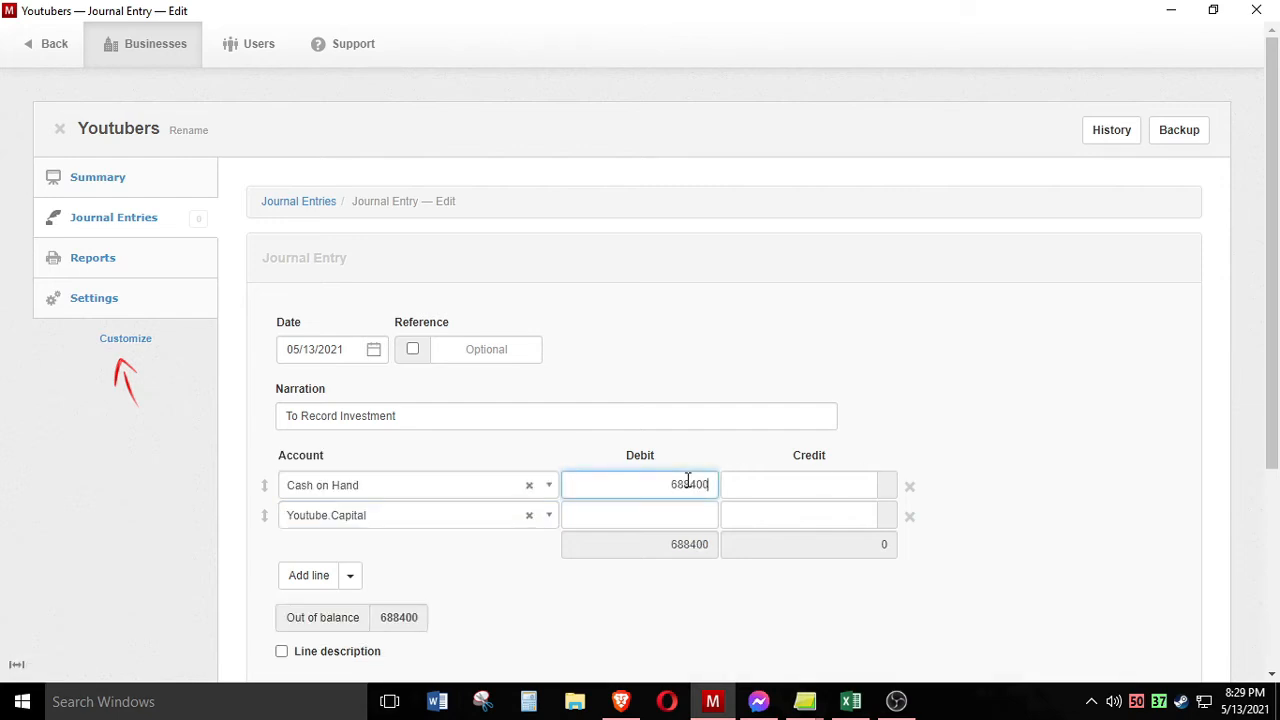
Try a credit of 500000 on the Youtube.Capital line to demonstrate an unbalanced entry
{"action": "left_click", "coordinate": [820, 514]}
{"action": "type", "text": "688"}
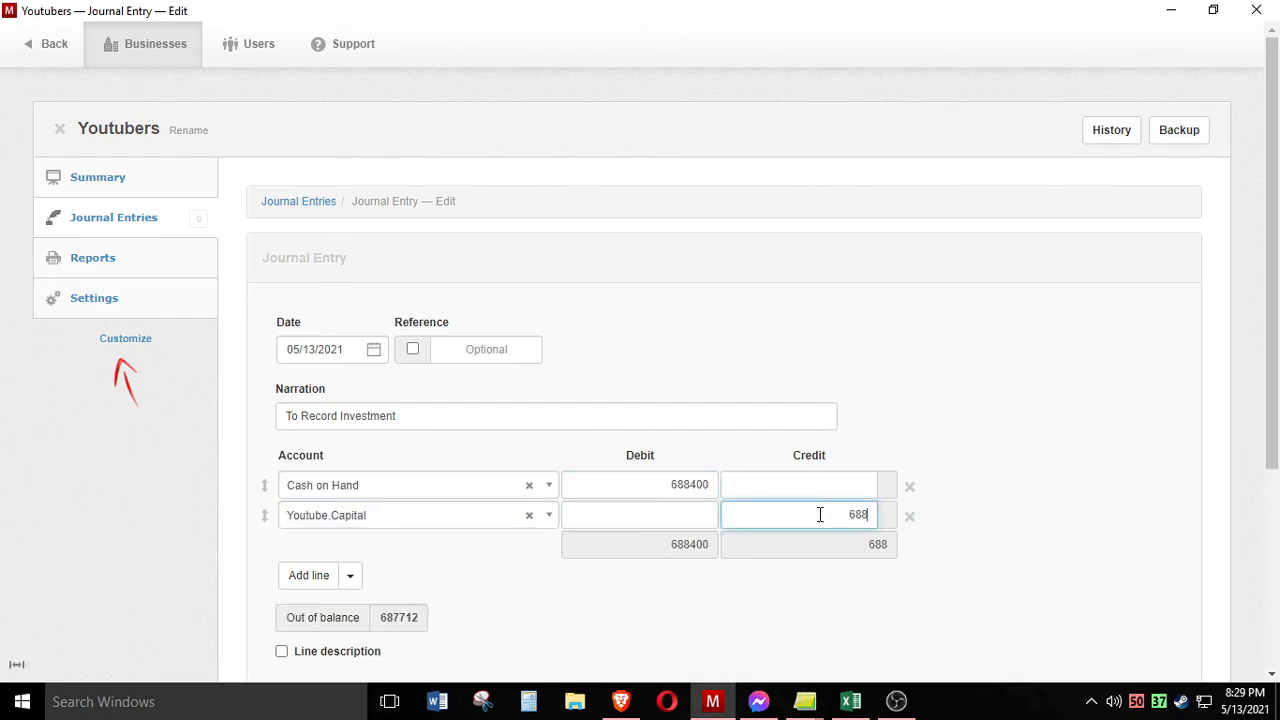
{"action": "scroll", "coordinate": [820, 514], "scroll_direction": "down", "scroll_amount": 1}
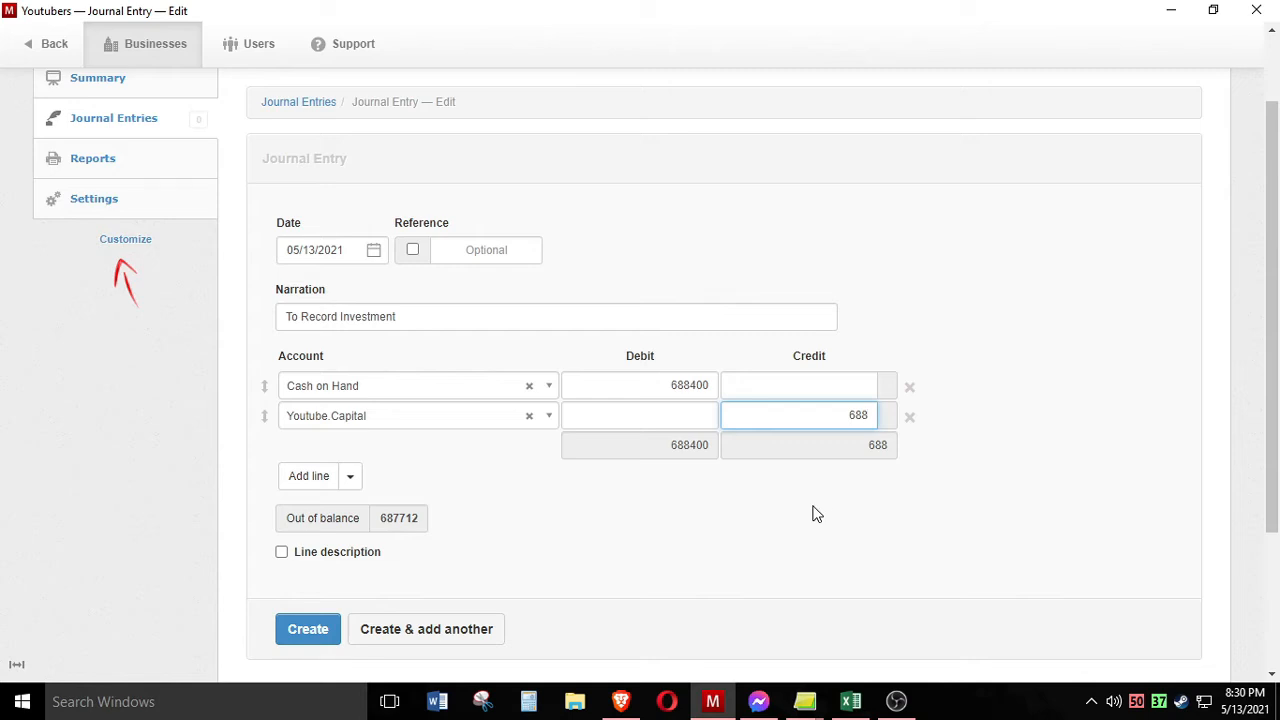
{"action": "key", "text": "BackSpace"}
{"action": "key", "text": "BackSpace"}
{"action": "key", "text": "BackSpace"}
{"action": "type", "text": "500000"}
{"action": "left_click", "coordinate": [810, 516]}
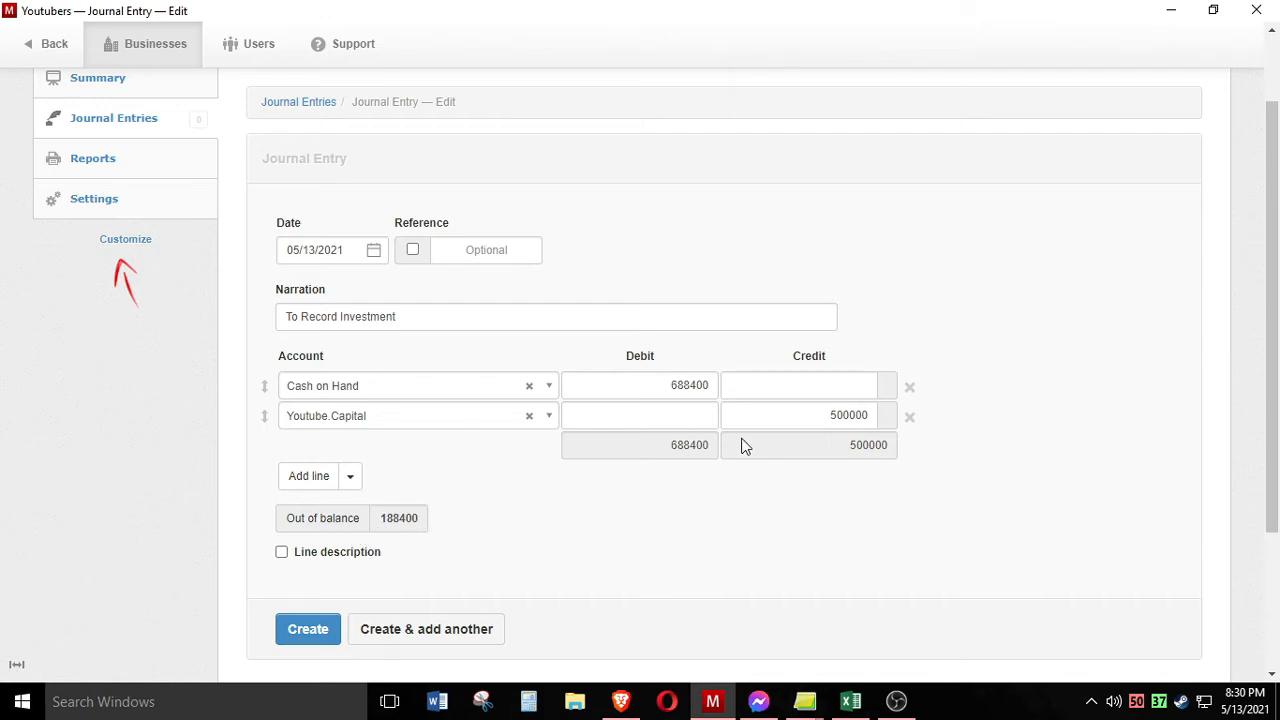
Set the Youtube.Capital credit to 688400, create the investment entry and look over it
{"action": "left_click_drag", "start_coordinate": [823, 417], "coordinate": [866, 418]}
{"action": "type", "text": "688400"}
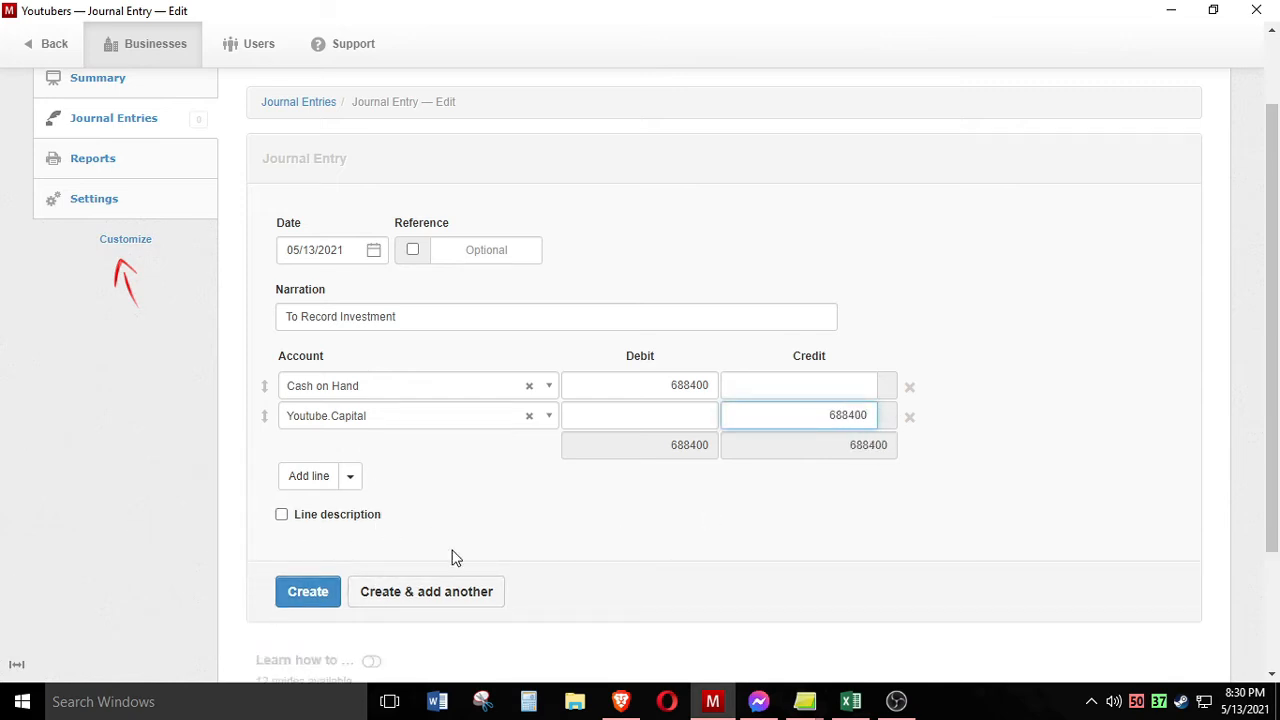
{"action": "left_click", "coordinate": [329, 597]}
{"action": "scroll", "coordinate": [447, 558], "scroll_direction": "down", "scroll_amount": 2}
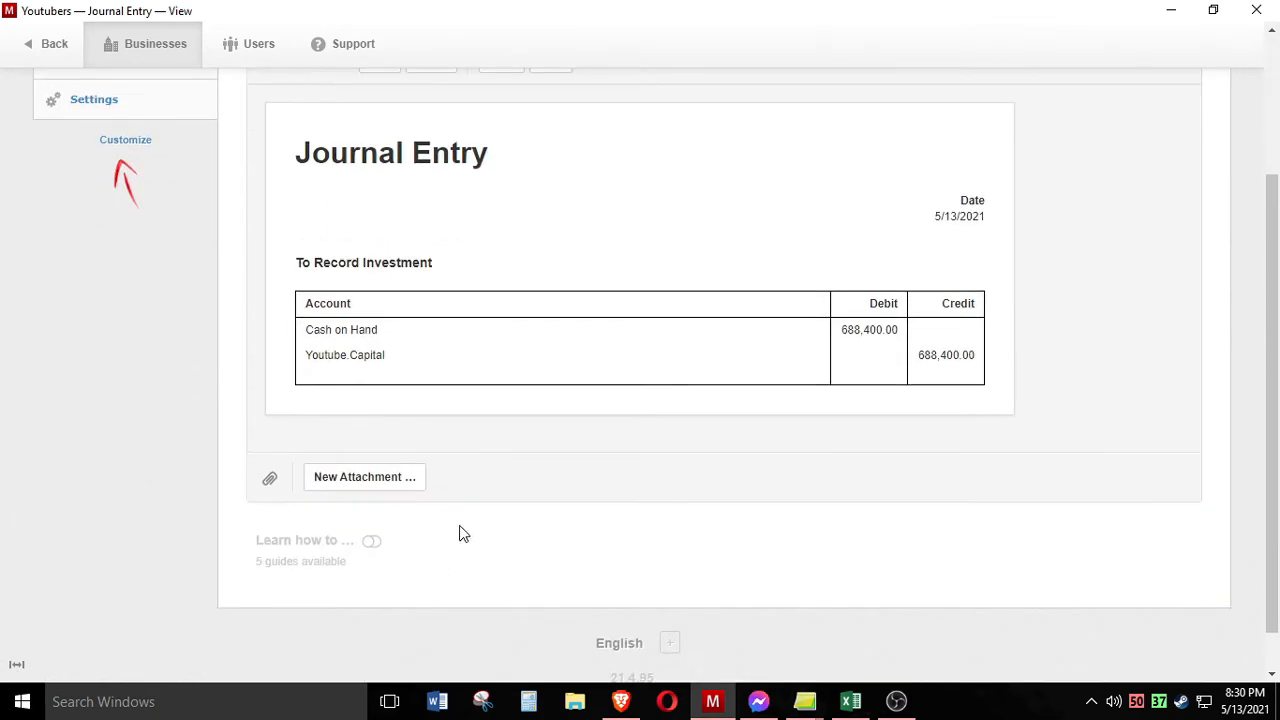
{"action": "scroll", "coordinate": [457, 531], "scroll_direction": "up", "scroll_amount": 2}
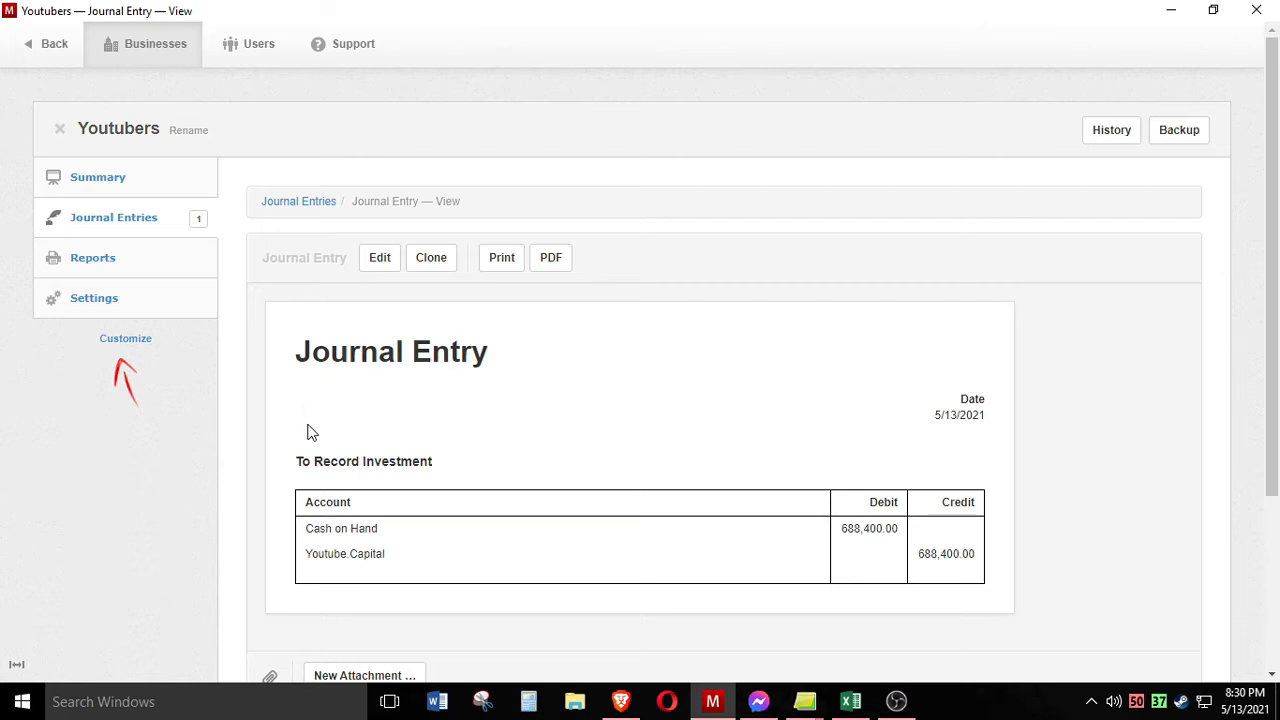
Examine the Assets and Equity balances on the Summary page after the investment entry, and return to Journal Entries
{"action": "left_click", "coordinate": [95, 179]}
{"action": "scroll", "coordinate": [591, 471], "scroll_direction": "down", "scroll_amount": 2}
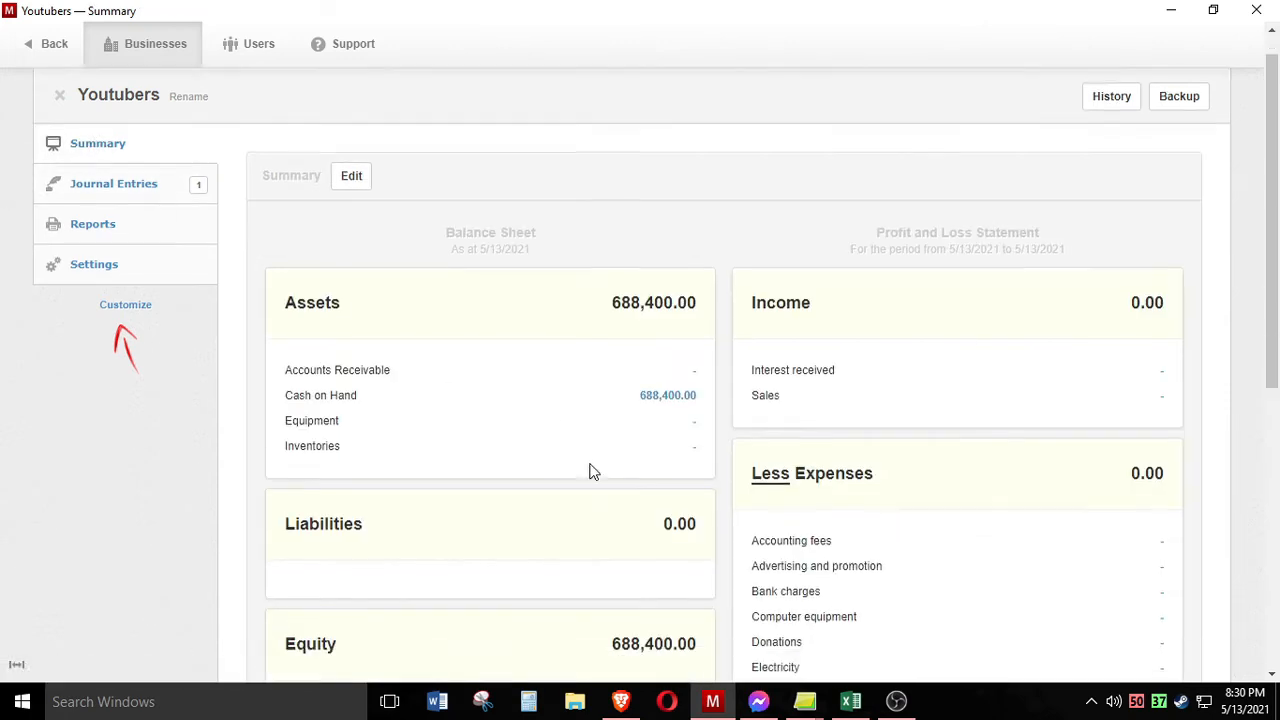
{"action": "scroll", "coordinate": [546, 383], "scroll_direction": "up", "scroll_amount": 1}
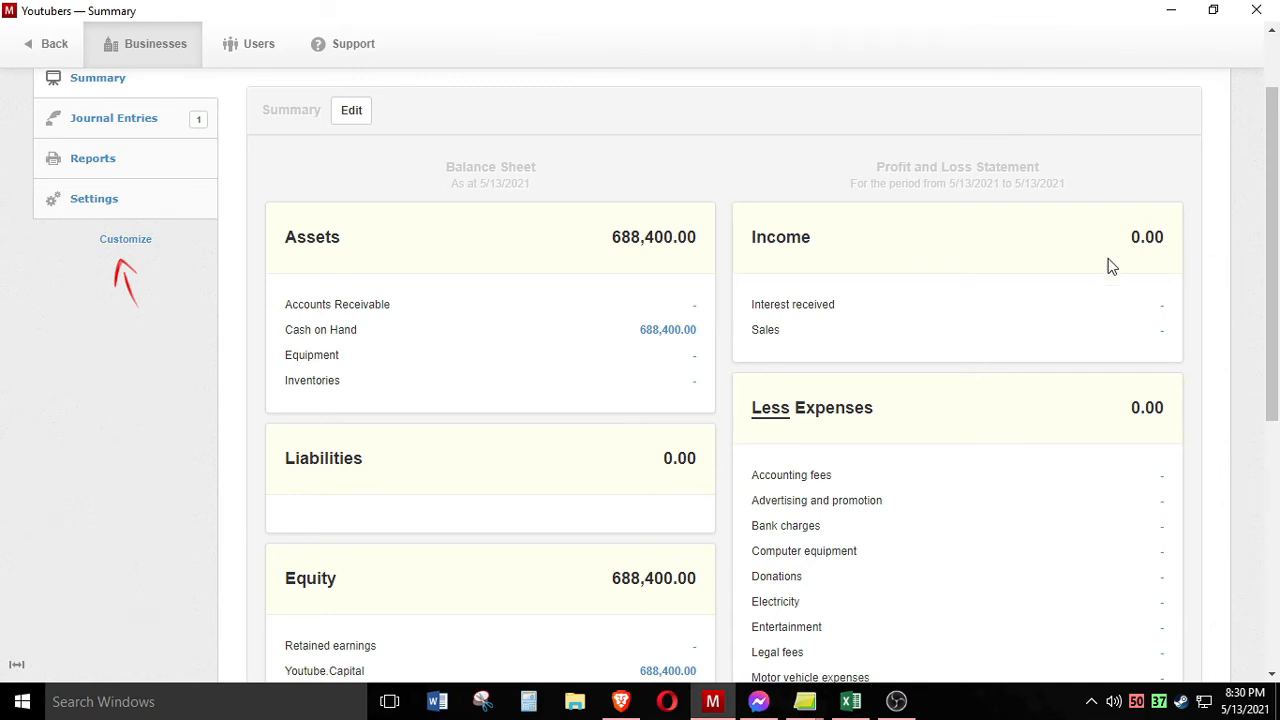
{"action": "mouse_move", "coordinate": [1272, 225]}
{"action": "left_mouse_down"}
{"action": "mouse_move", "coordinate": [1275, 365]}
{"action": "mouse_move", "coordinate": [1272, 200]}
{"action": "mouse_move", "coordinate": [1262, 220]}
{"action": "left_mouse_up"}
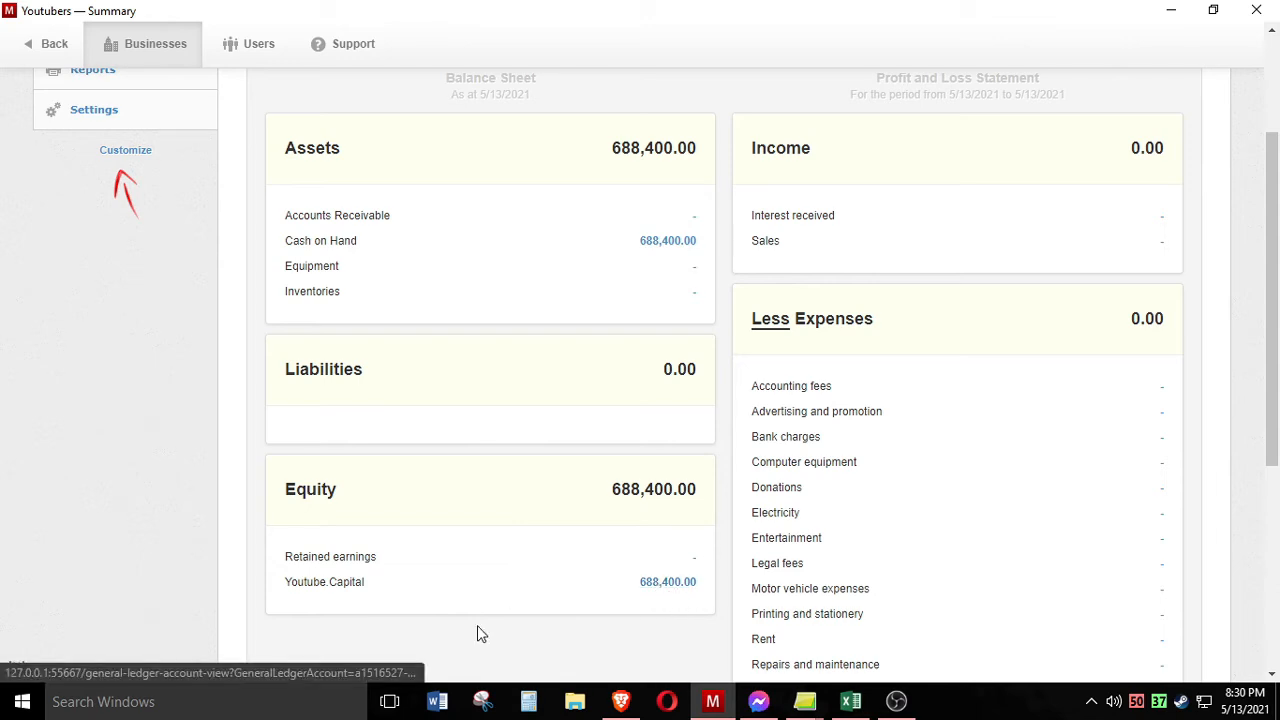
{"action": "scroll", "coordinate": [471, 614], "scroll_direction": "up", "scroll_amount": 3}
{"action": "left_click", "coordinate": [155, 227]}
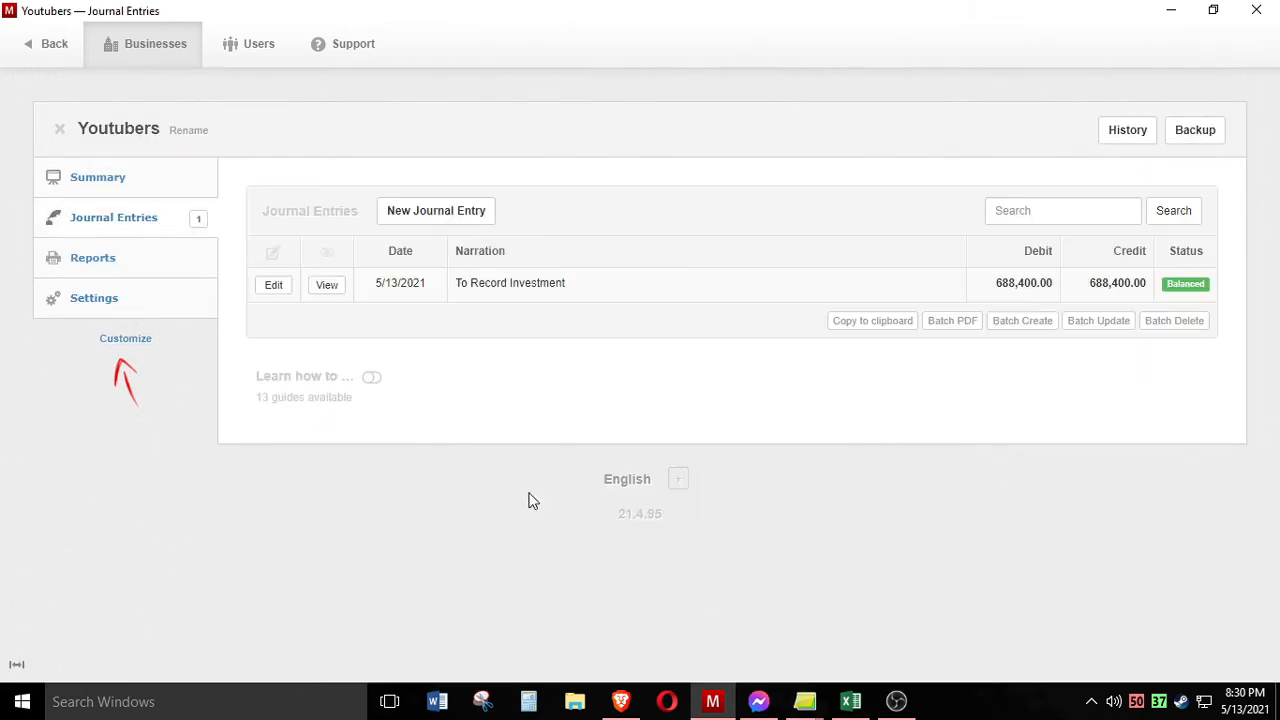
Check the equipment purchase in Excel and start a new Manager journal entry with Equipment and Cash on Hand as its accounts
{"action": "left_click", "coordinate": [851, 701]}
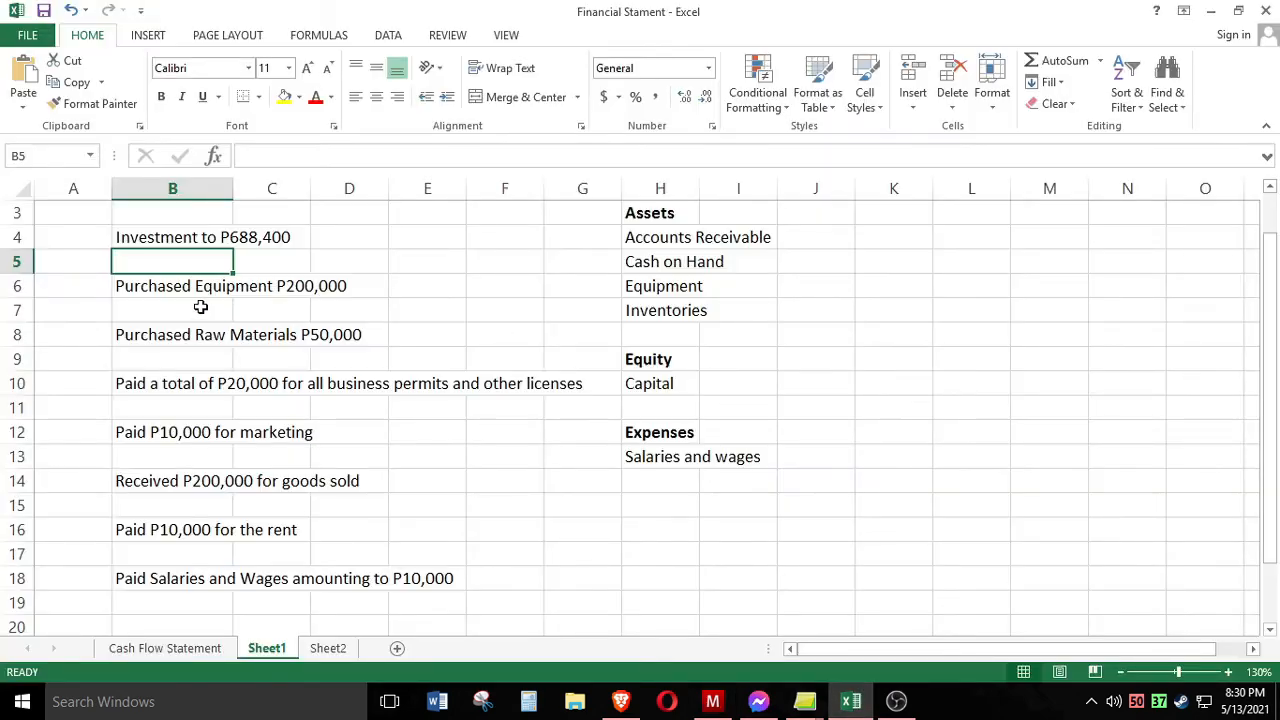
{"action": "left_click", "coordinate": [628, 704]}
{"action": "left_click", "coordinate": [712, 701]}
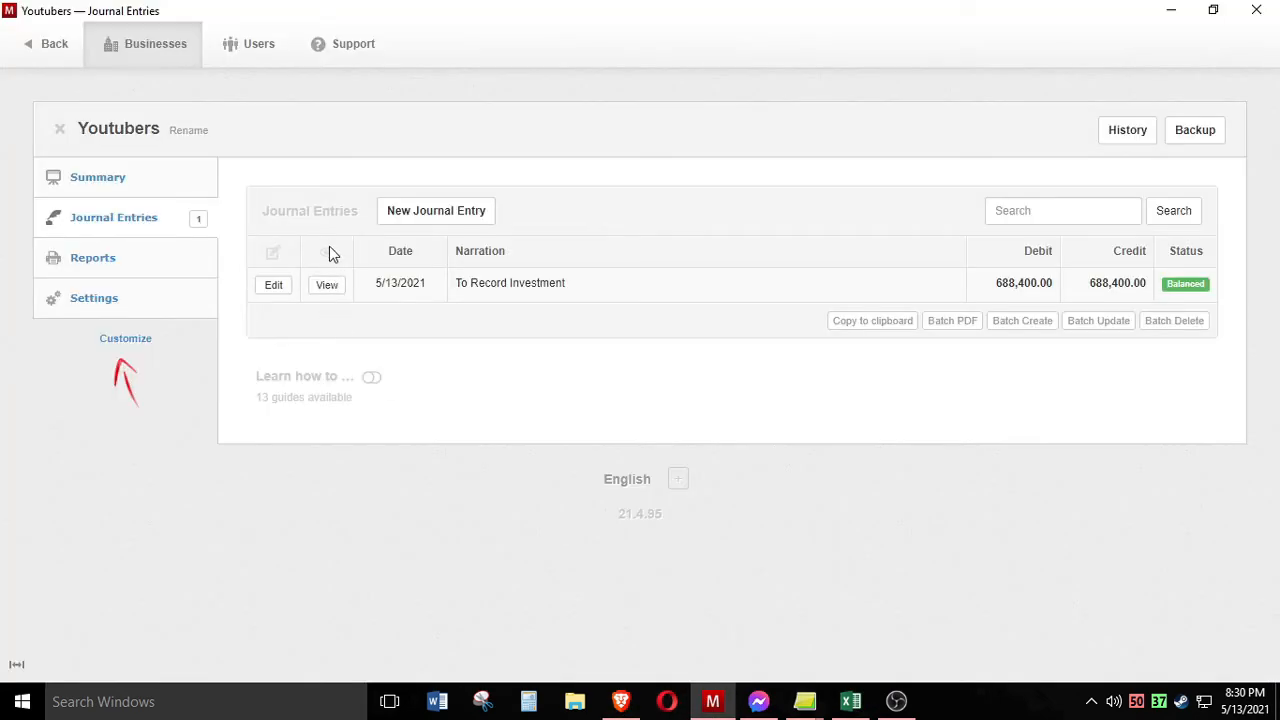
{"action": "left_click", "coordinate": [437, 210]}
{"action": "left_click", "coordinate": [344, 485]}
{"action": "type", "text": "equi"}
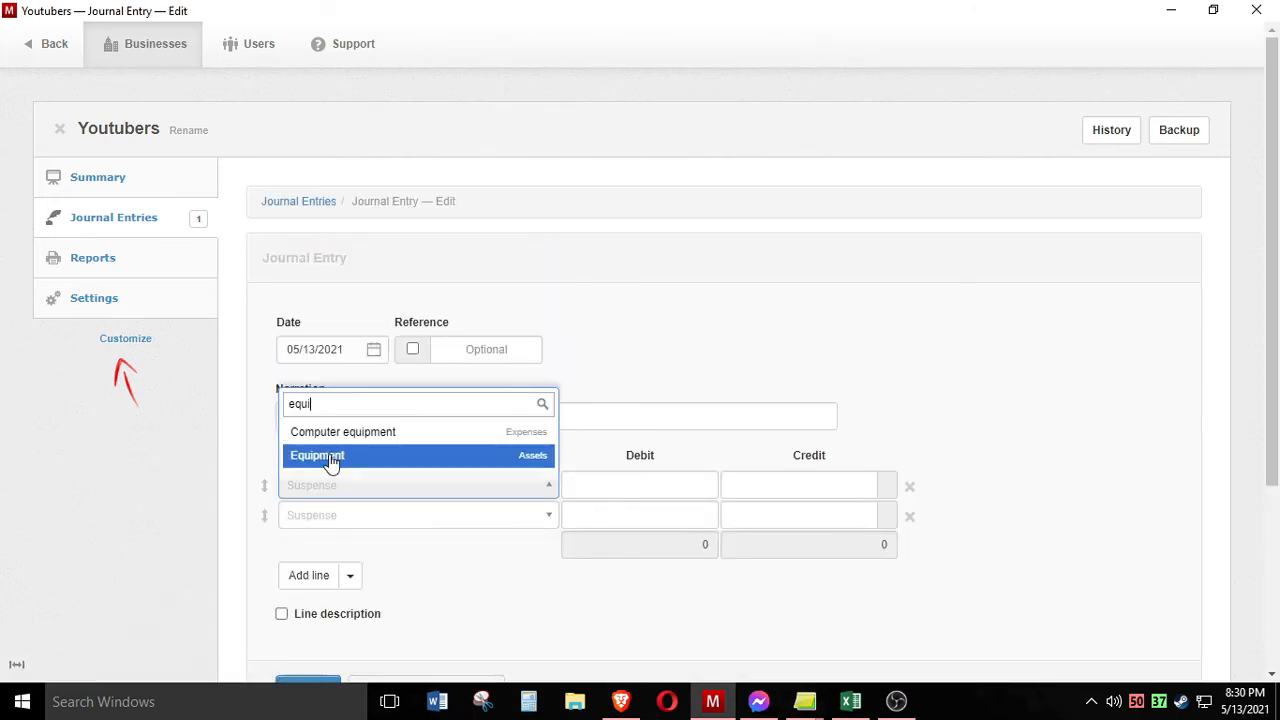
{"action": "left_click", "coordinate": [329, 456]}
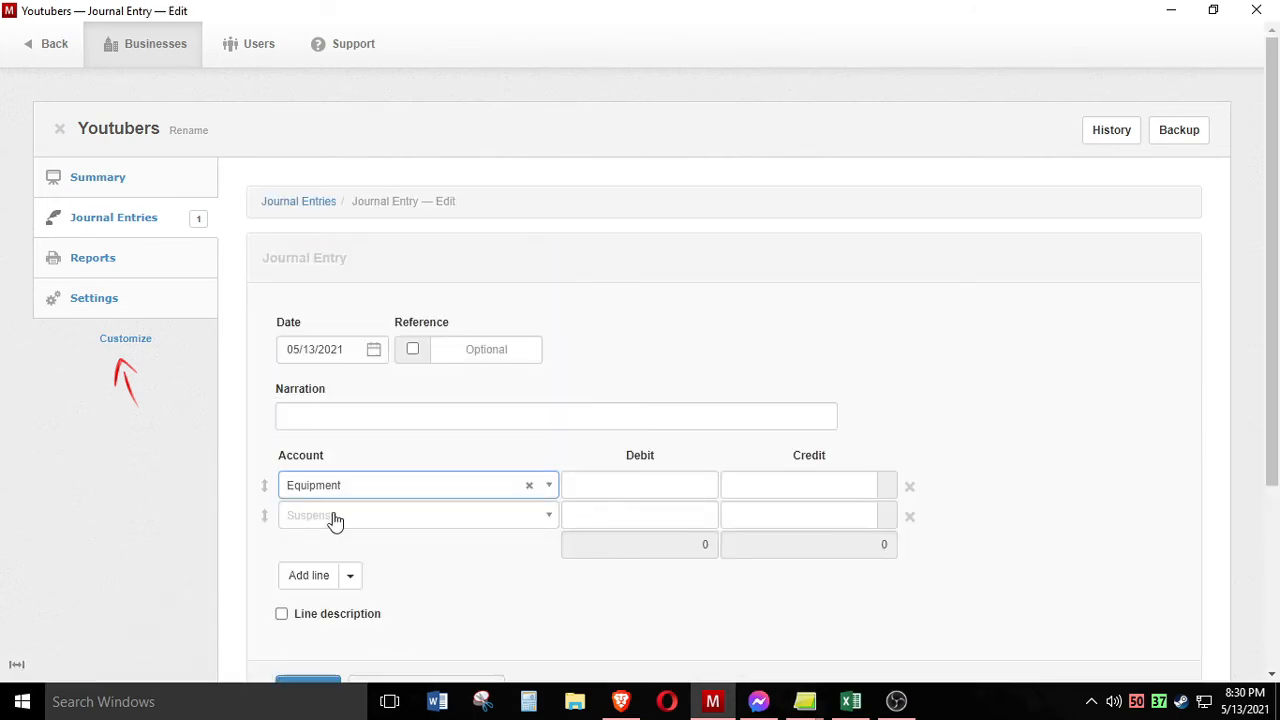
{"action": "left_click", "coordinate": [336, 519]}
{"action": "type", "text": "cash"}
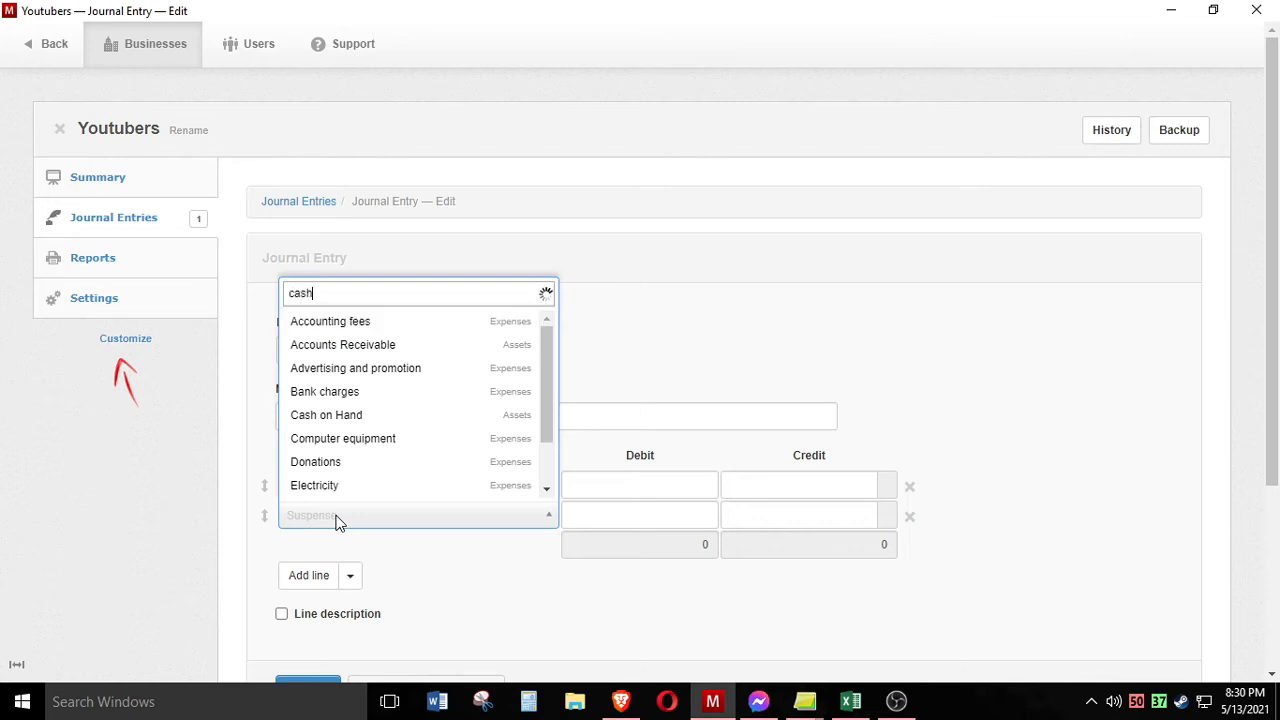
{"action": "left_click", "coordinate": [345, 492]}
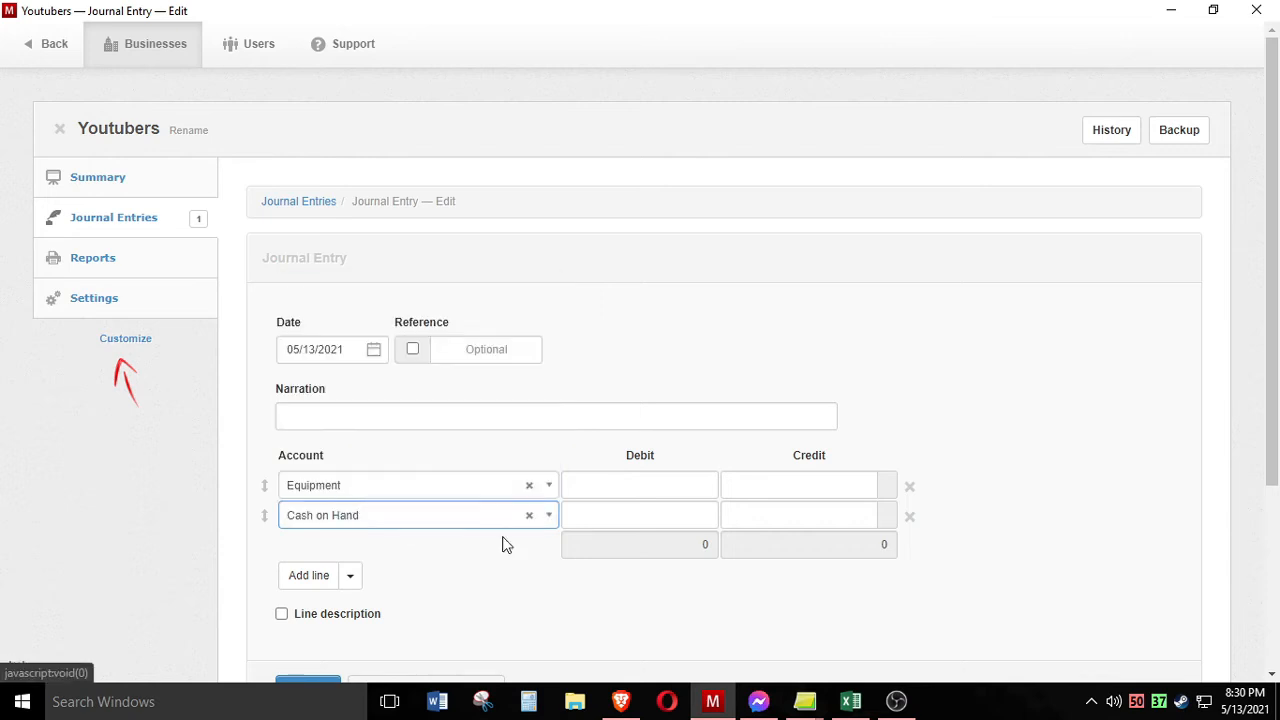
Debit Equipment 200000 and credit Cash on Hand 200000 in the new journal entry
{"action": "left_click", "coordinate": [679, 482]}
{"action": "type", "text": "200000"}
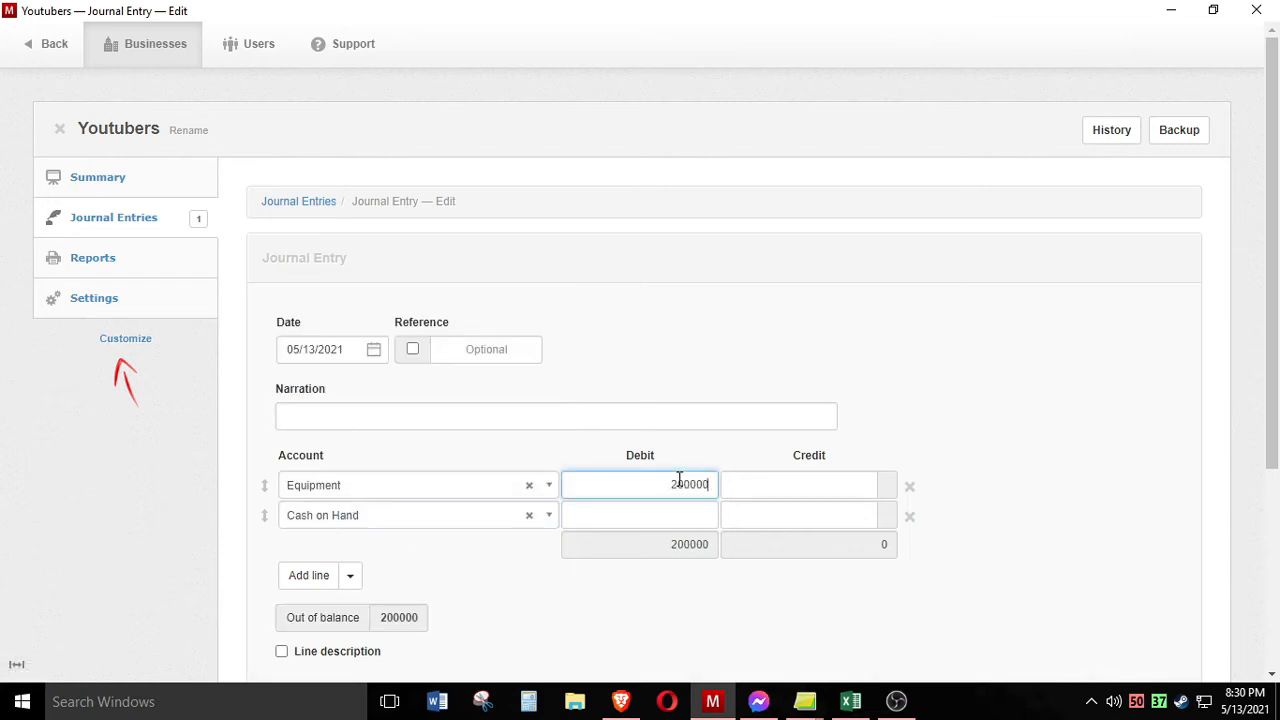
{"action": "left_click", "coordinate": [778, 511]}
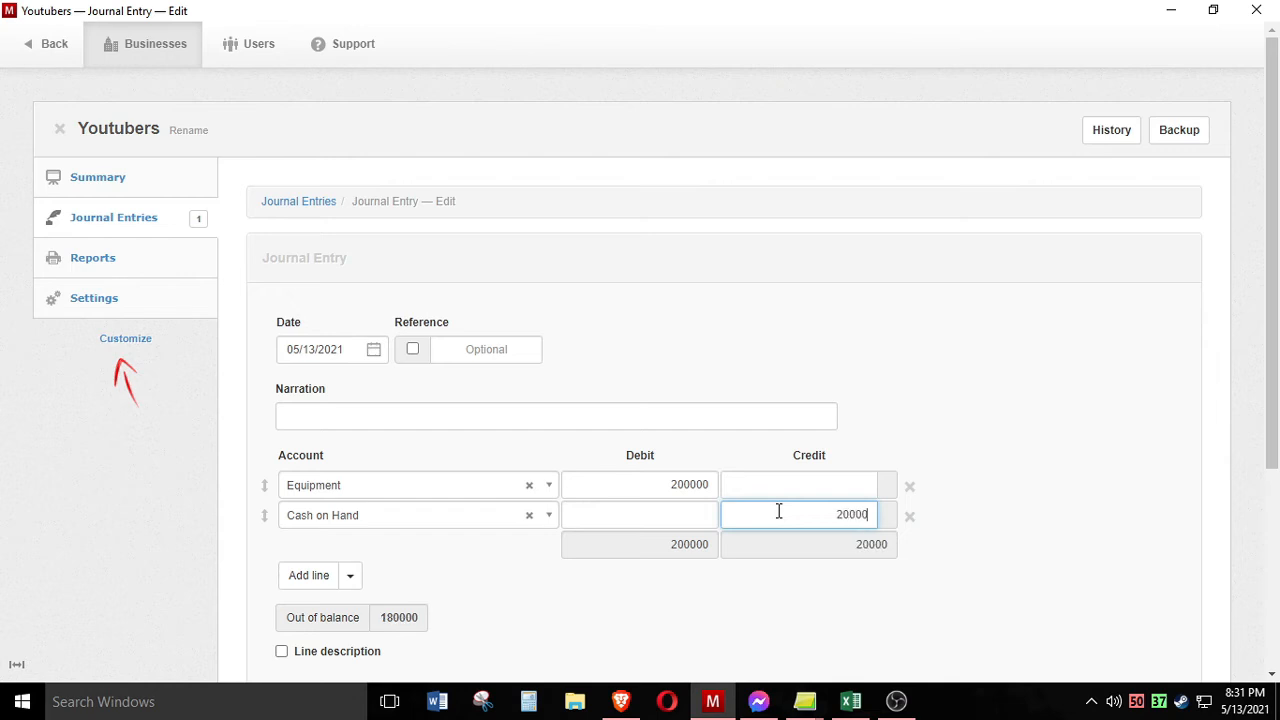
{"action": "type", "text": "200000"}
{"action": "left_click", "coordinate": [473, 618]}
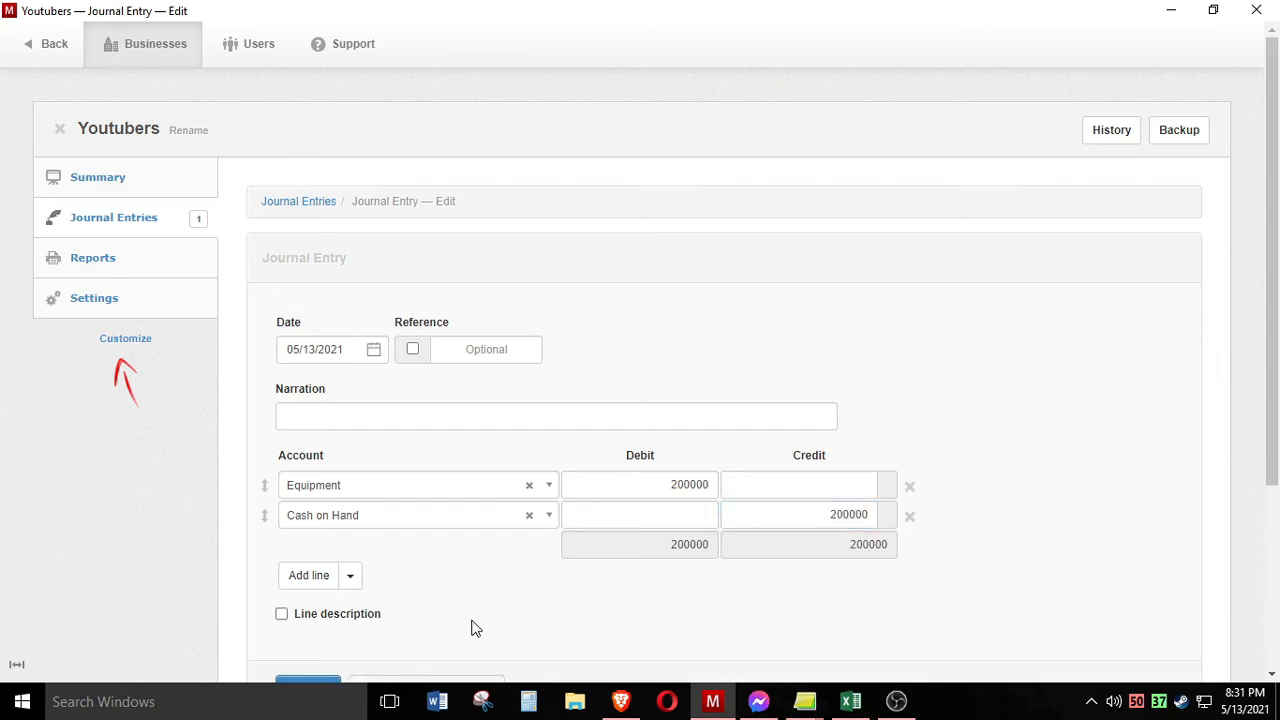
Set the narration to "To purchase Equipment" and create the journal entry
{"action": "left_click", "coordinate": [379, 407]}
{"action": "type", "text": "To purchase Equipment"}
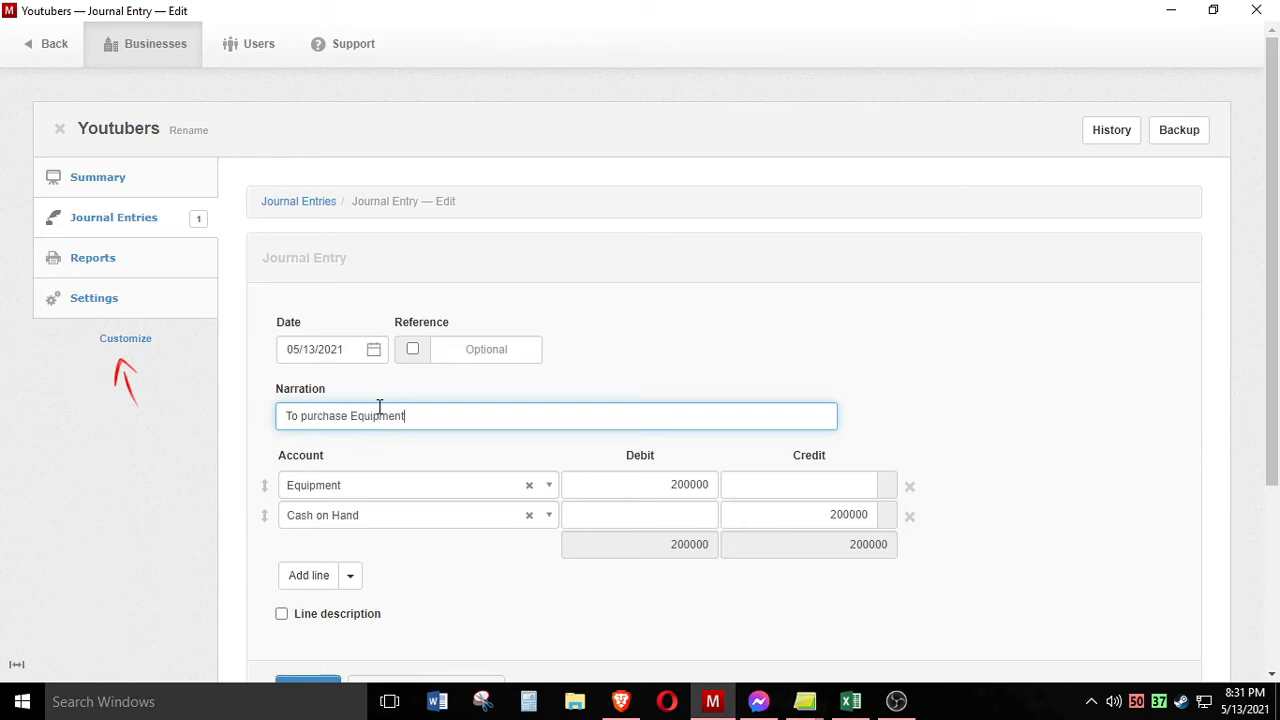
{"action": "scroll", "coordinate": [380, 430], "scroll_direction": "down", "scroll_amount": 1}
{"action": "left_click", "coordinate": [305, 595]}
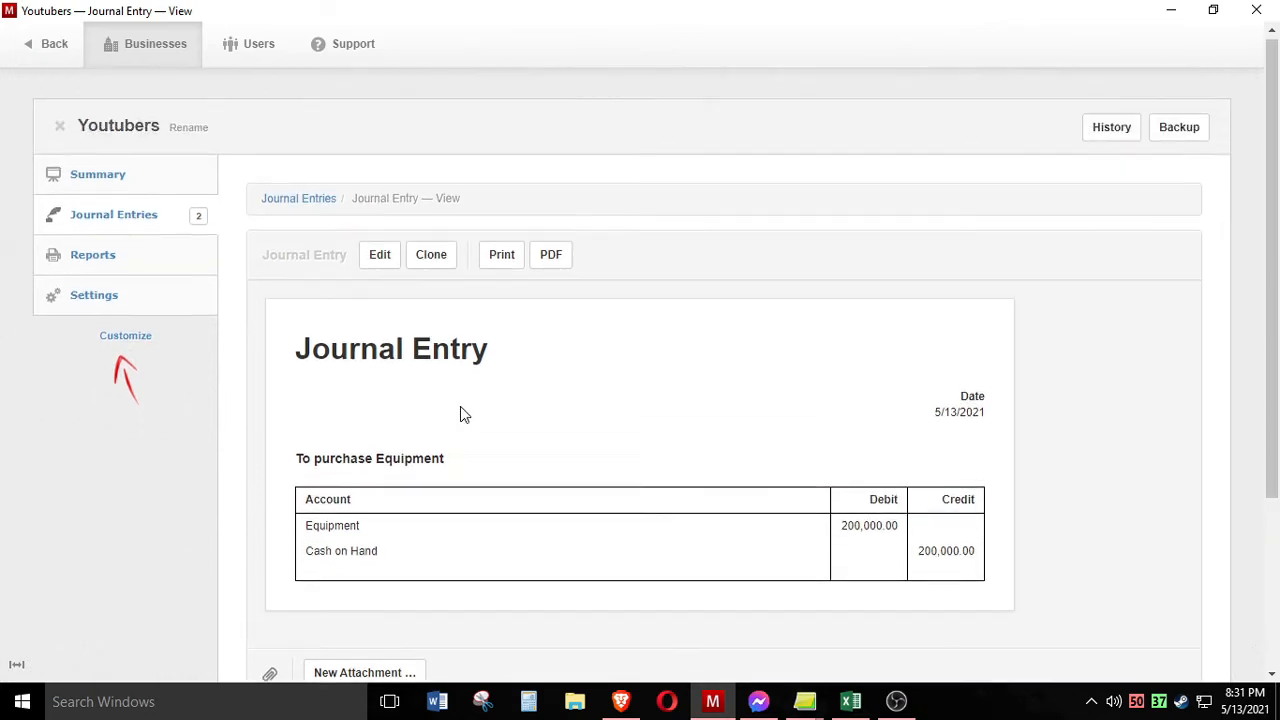
Review the effect of the equipment purchase on the Summary page and go back to the journal entries list
{"action": "left_click", "coordinate": [92, 180]}
{"action": "scroll", "coordinate": [549, 397], "scroll_direction": "down", "scroll_amount": 1}
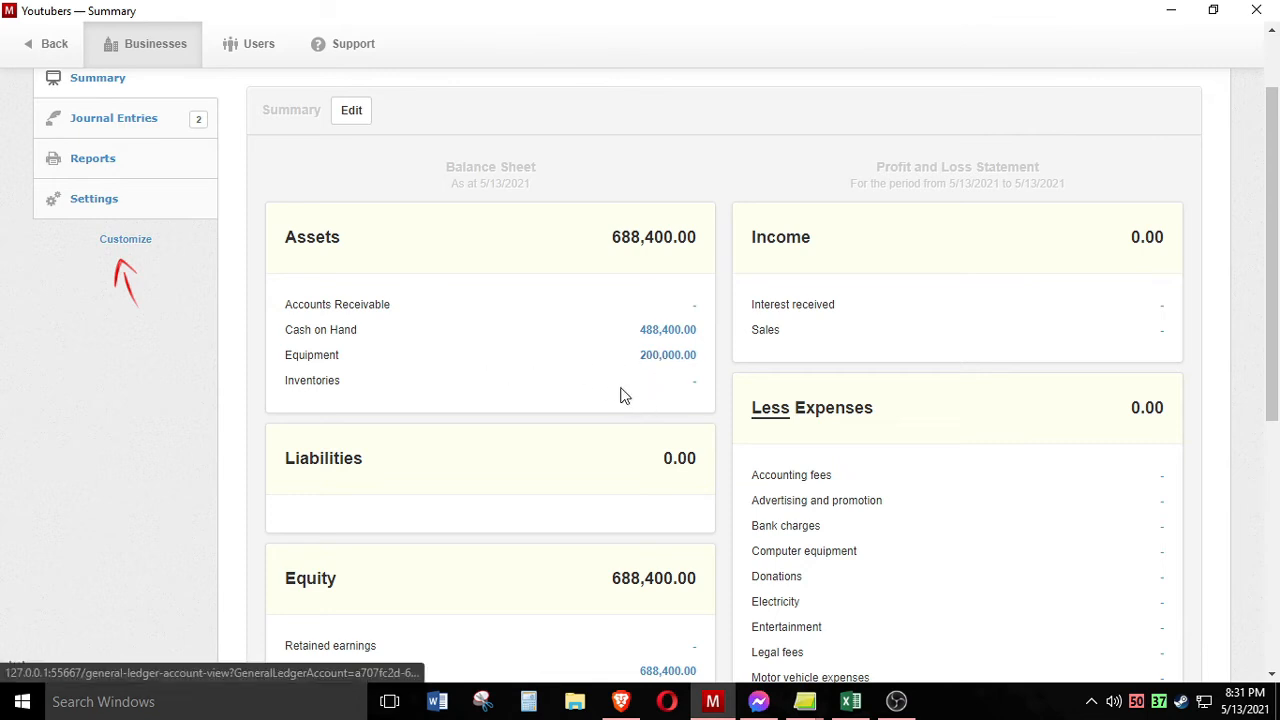
{"action": "scroll", "coordinate": [673, 412], "scroll_direction": "down", "scroll_amount": 1}
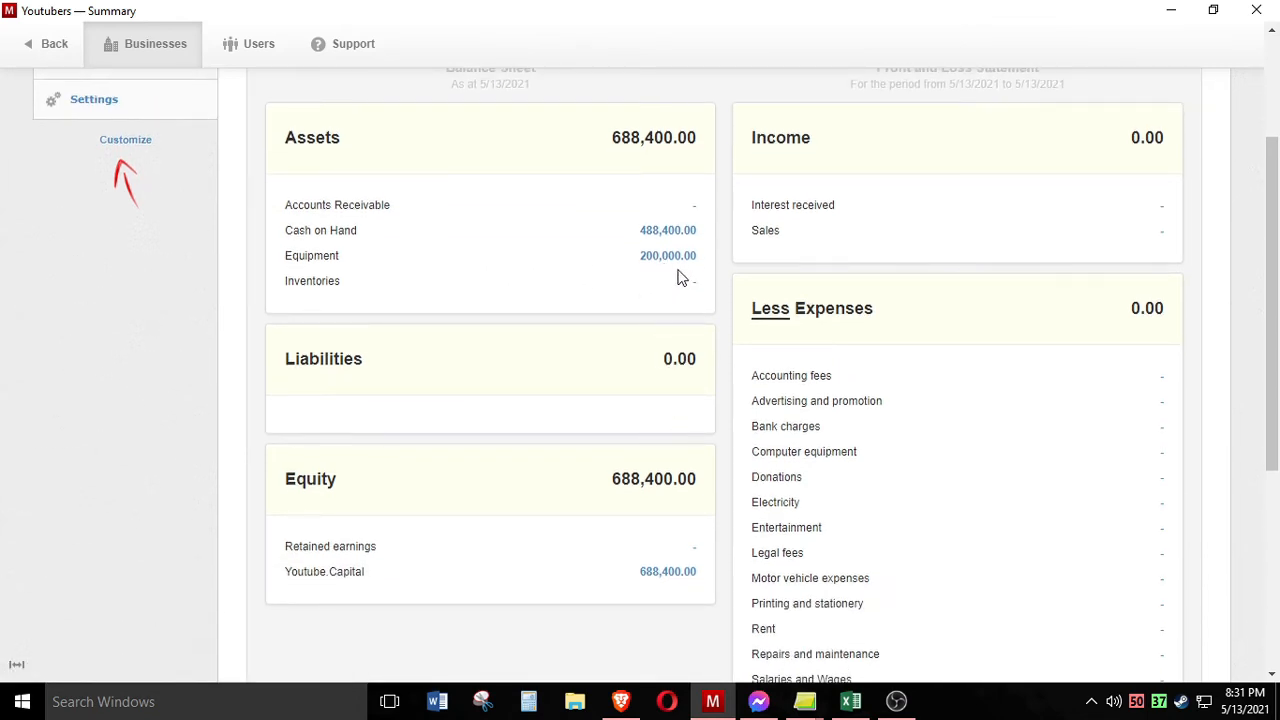
{"action": "scroll", "coordinate": [260, 271], "scroll_direction": "up", "scroll_amount": 2}
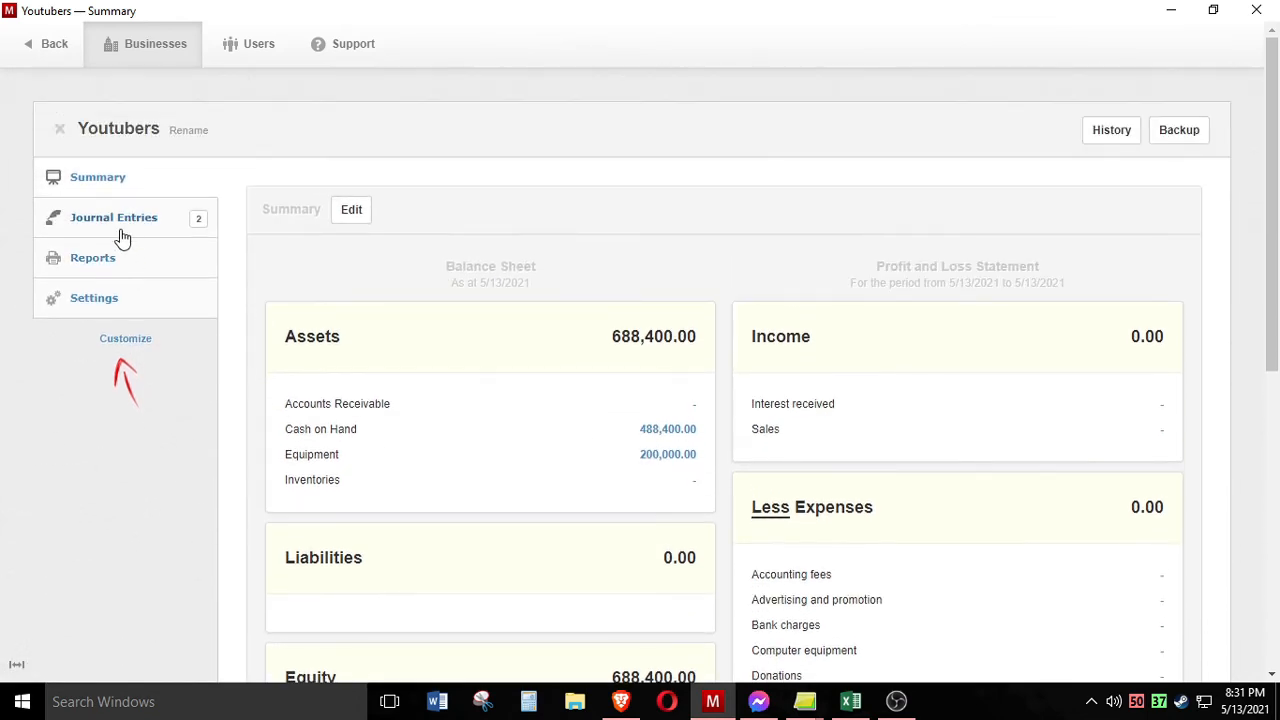
{"action": "left_click", "coordinate": [117, 228]}
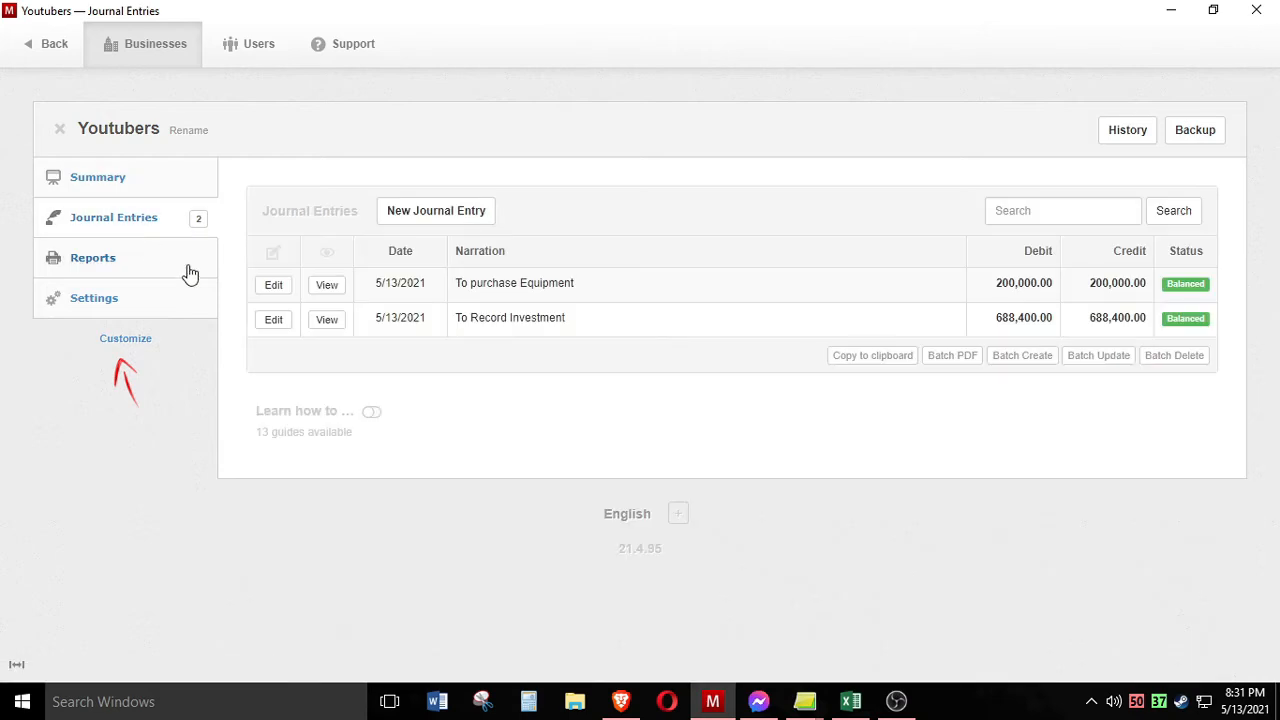
Check the raw materials purchase in Excel and start a new Manager journal entry with Inventories and Cash on Hand as its accounts
{"action": "left_click", "coordinate": [852, 706]}
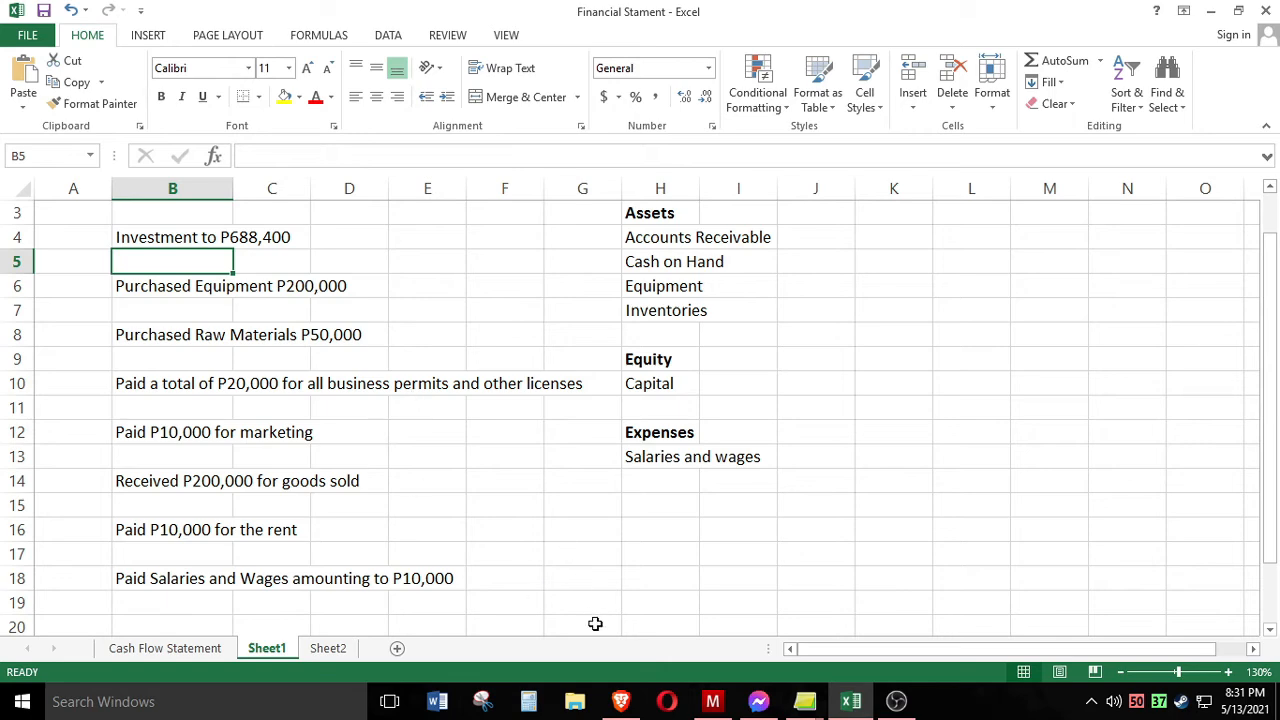
{"action": "left_click", "coordinate": [713, 701]}
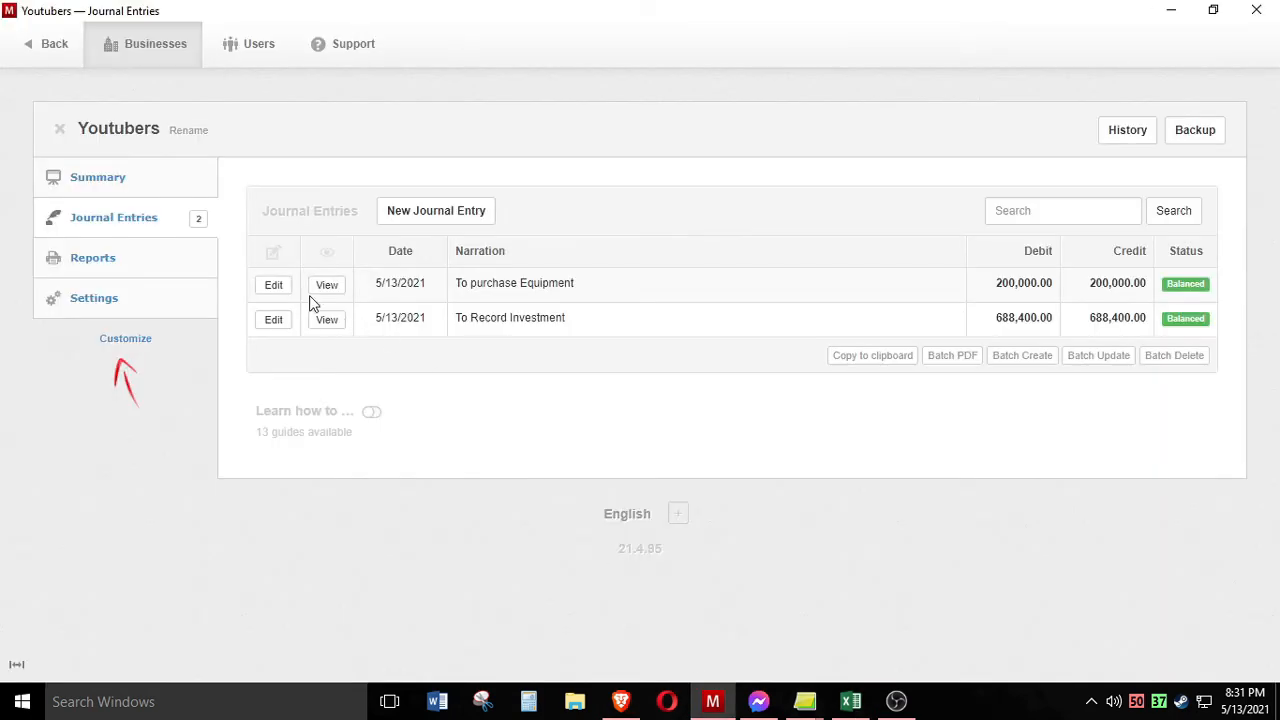
{"action": "left_click", "coordinate": [400, 215]}
{"action": "left_click", "coordinate": [366, 486]}
{"action": "type", "text": "inve"}
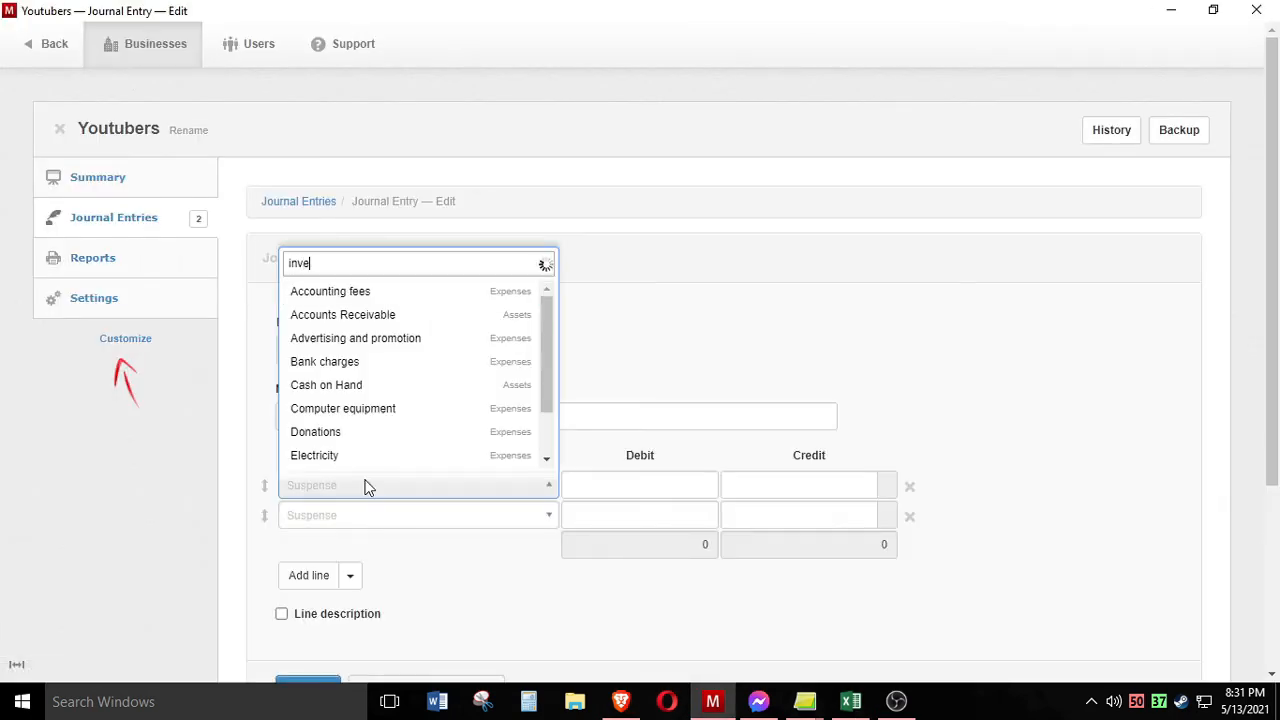
{"action": "type", "text": "n"}
{"action": "key", "text": "Return"}
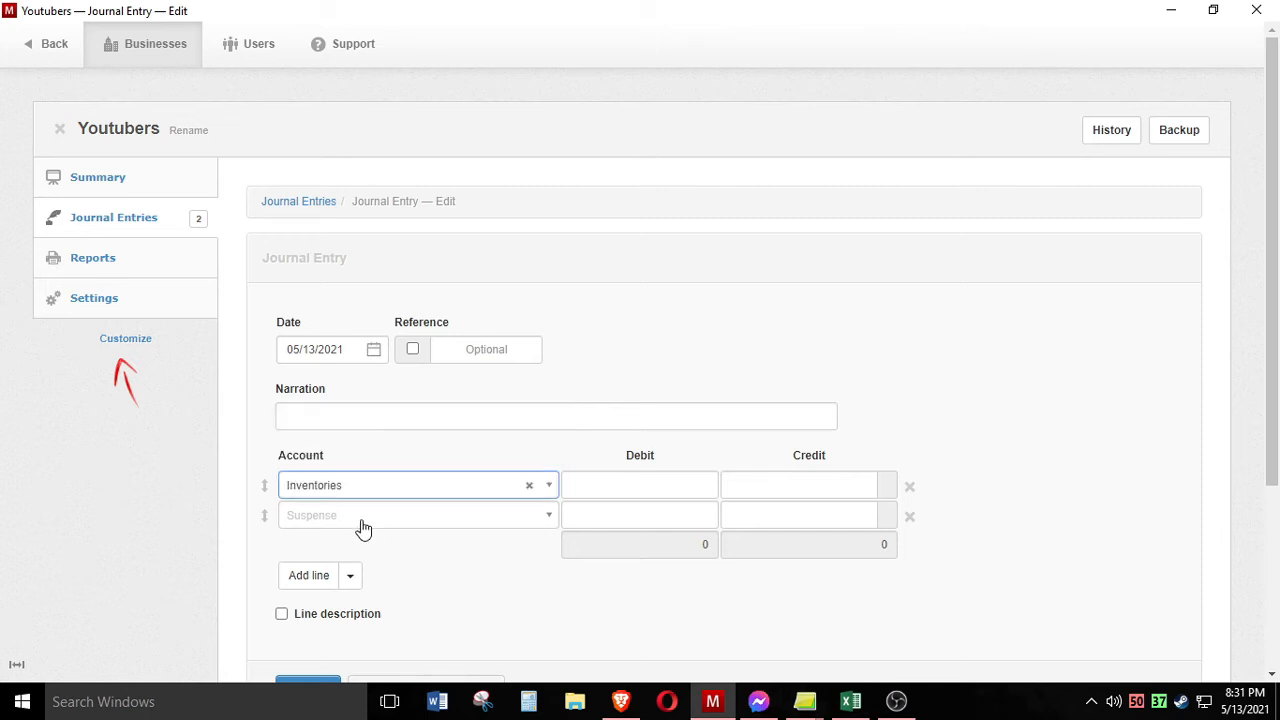
{"action": "left_click", "coordinate": [360, 521]}
{"action": "type", "text": "cas"}
{"action": "left_click", "coordinate": [350, 490]}
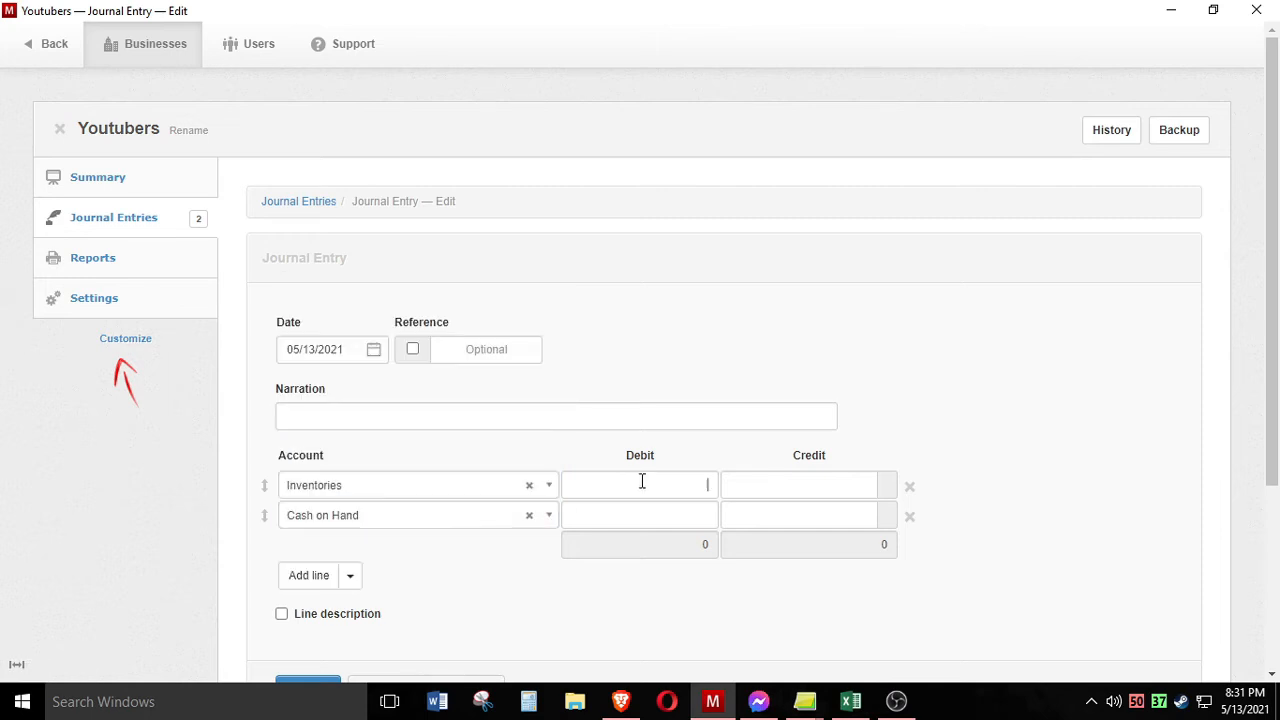
Debit Inventories 50000 and credit Cash on Hand 50000 in the new journal entry
{"action": "left_click", "coordinate": [640, 482]}
{"action": "type", "text": "50000"}
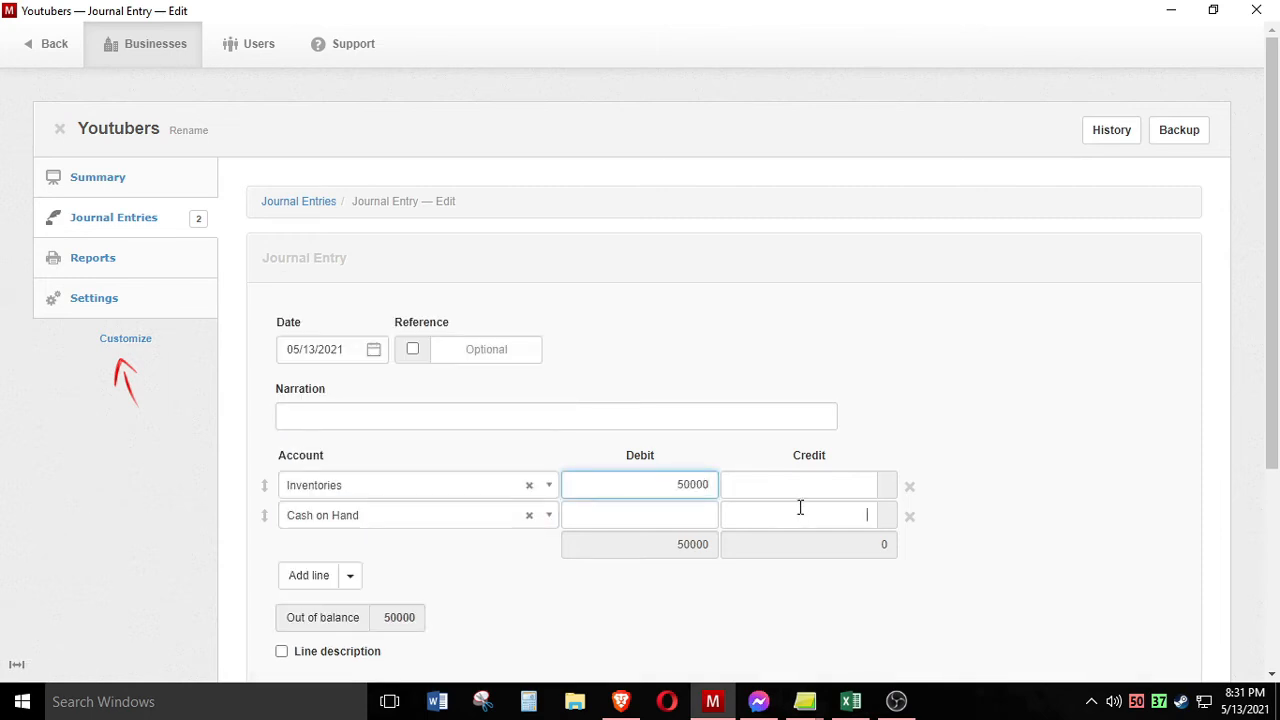
{"action": "type", "text": "50000"}
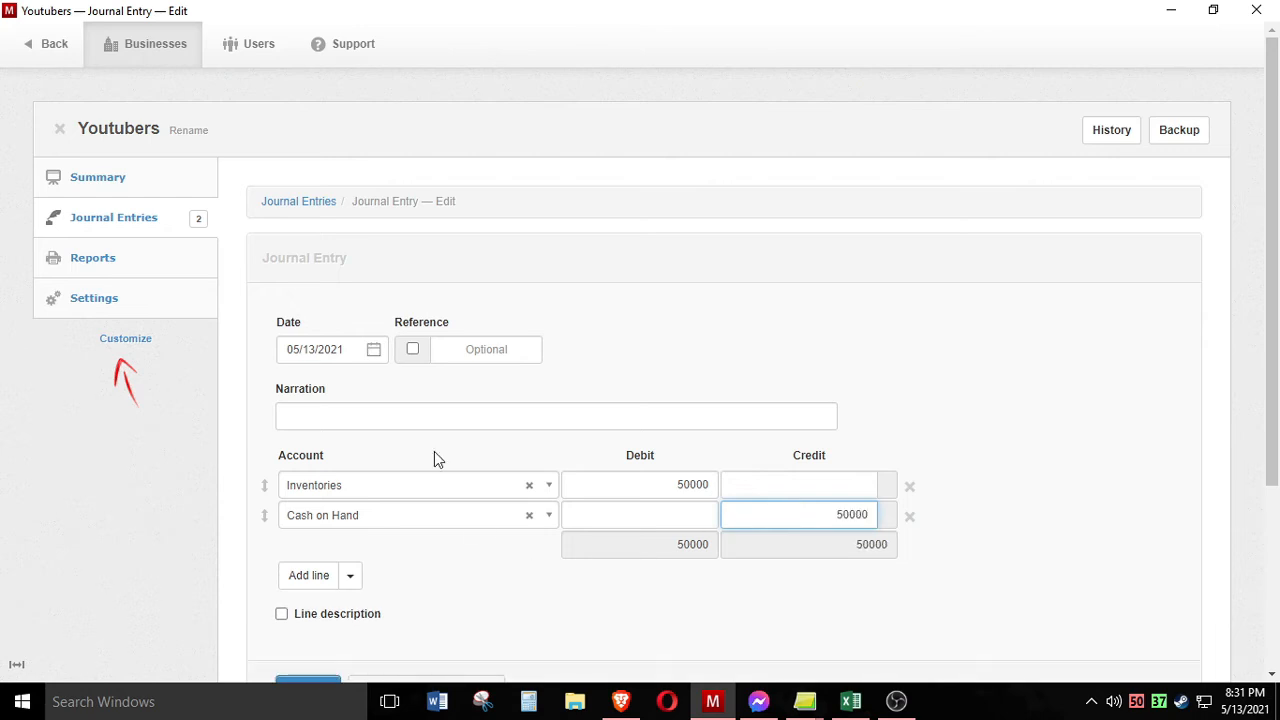
Set the narration to "To record purchase of inventory", create the entry and open another blank one
{"action": "left_click", "coordinate": [414, 416]}
{"action": "type", "text": "To record purchase of inventory"}
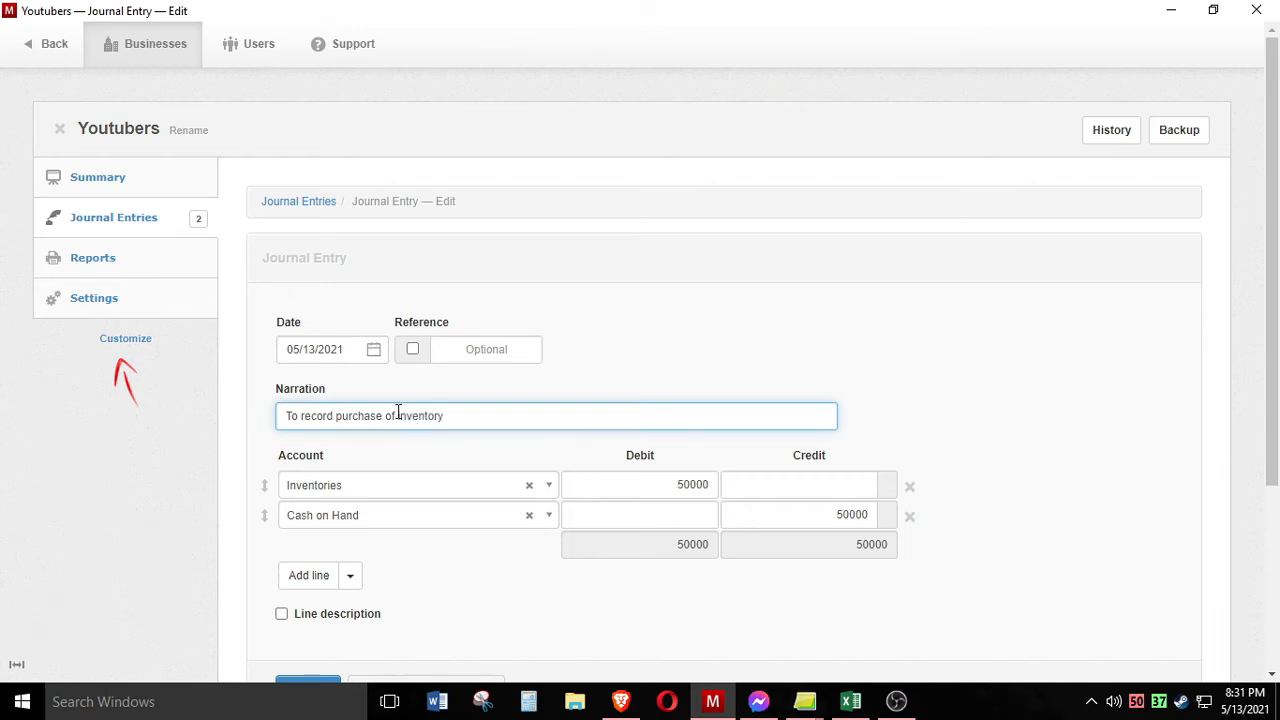
{"action": "scroll", "coordinate": [398, 413], "scroll_direction": "down", "scroll_amount": 2}
{"action": "left_click", "coordinate": [432, 500]}
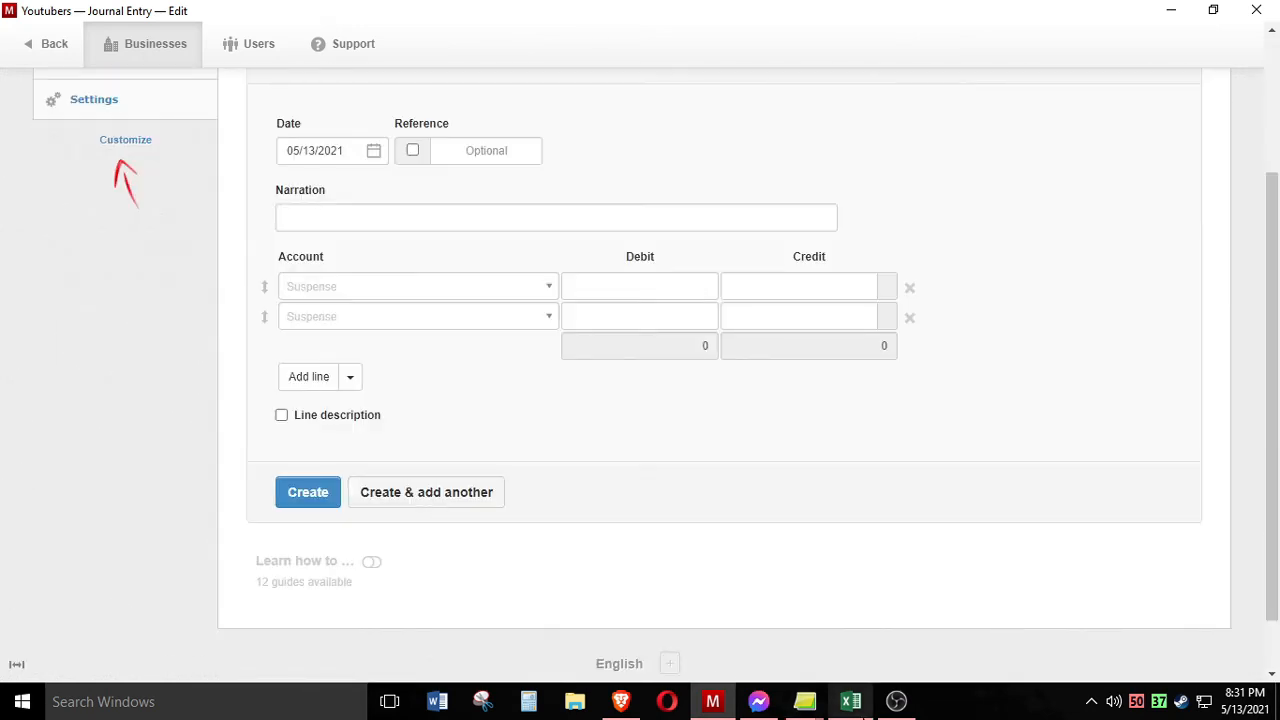
Check the permits and licenses payment in Excel and set Legal fees and Cash on Hand as the blank Manager entry's accounts
{"action": "left_click", "coordinate": [851, 701]}
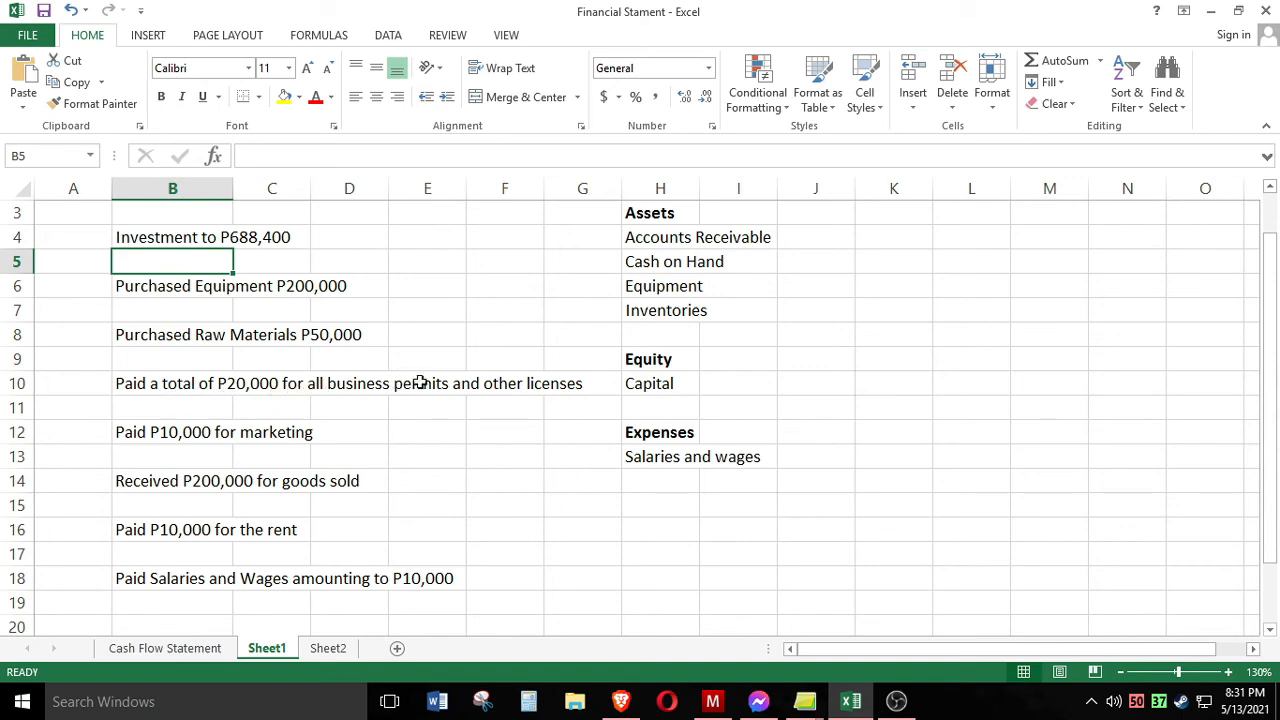
{"action": "left_click", "coordinate": [619, 705]}
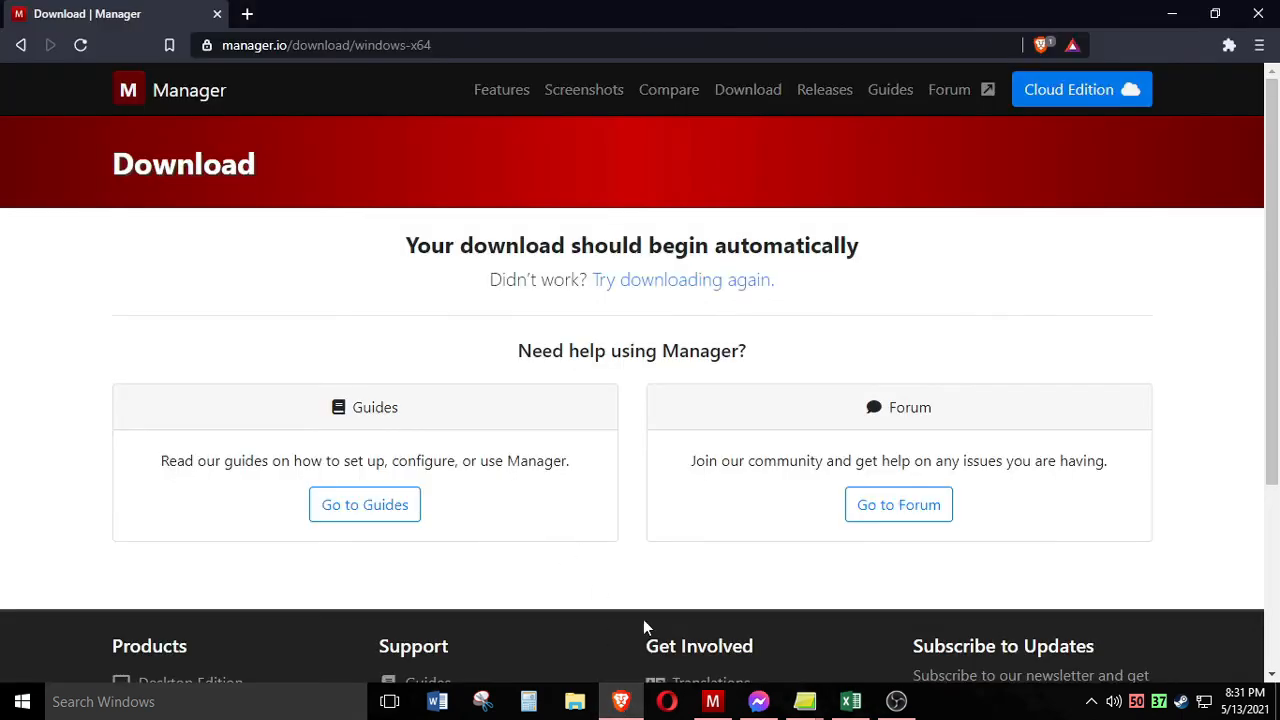
{"action": "left_click", "coordinate": [713, 701]}
{"action": "left_click", "coordinate": [358, 300]}
{"action": "type", "text": "legal"}
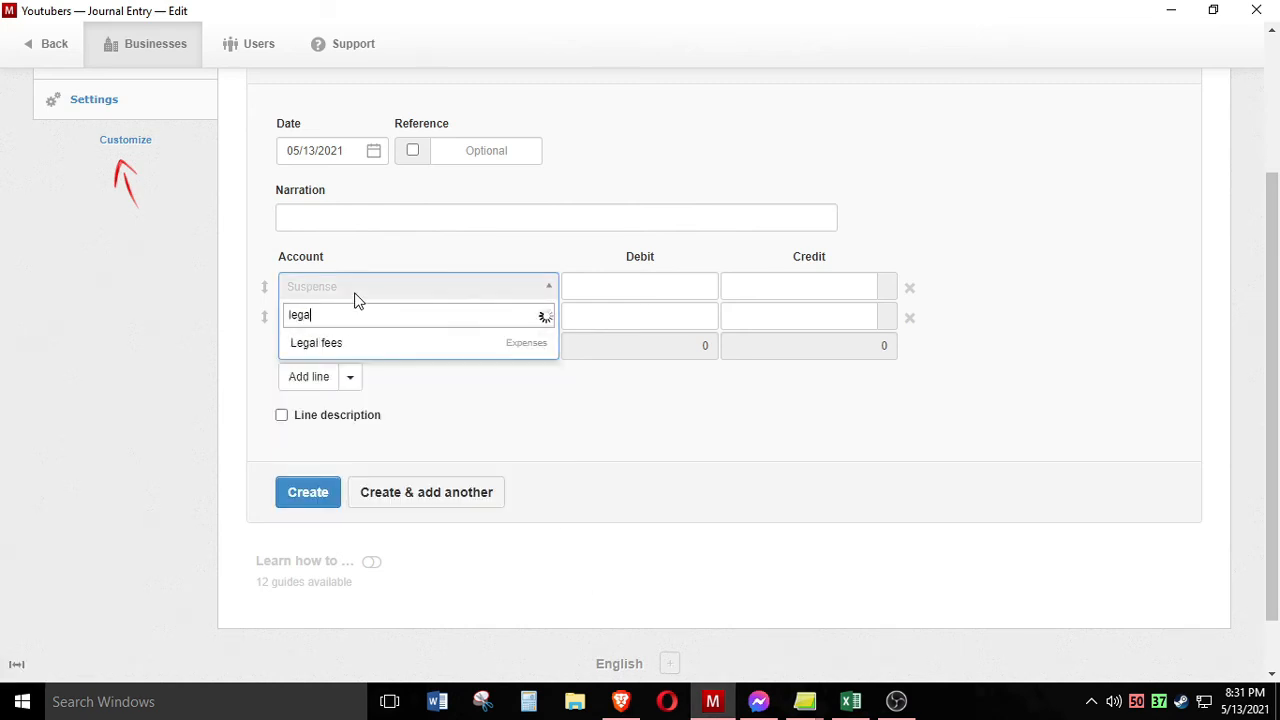
{"action": "left_click", "coordinate": [355, 349]}
{"action": "left_click", "coordinate": [405, 317]}
{"action": "type", "text": "cash"}
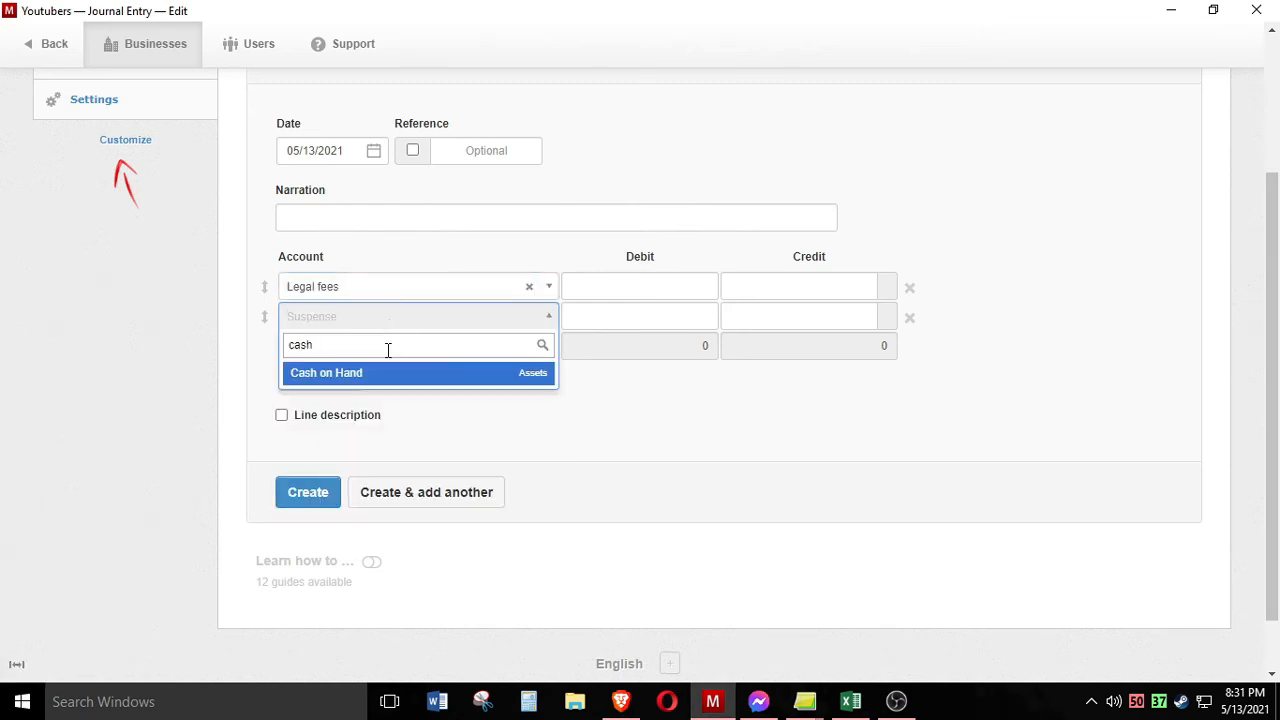
{"action": "left_click", "coordinate": [386, 373]}
Debit Legal fees 20000 and credit Cash on Hand 20000
{"action": "left_click", "coordinate": [634, 291]}
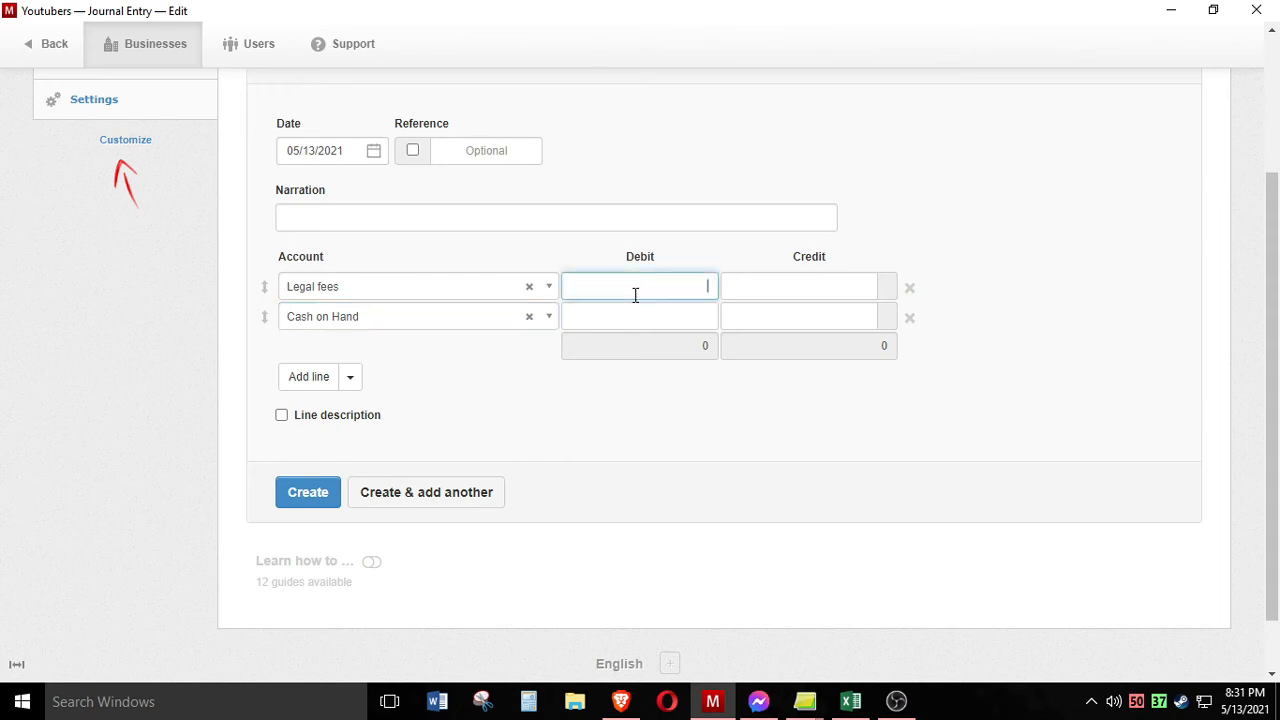
{"action": "type", "text": "20000"}
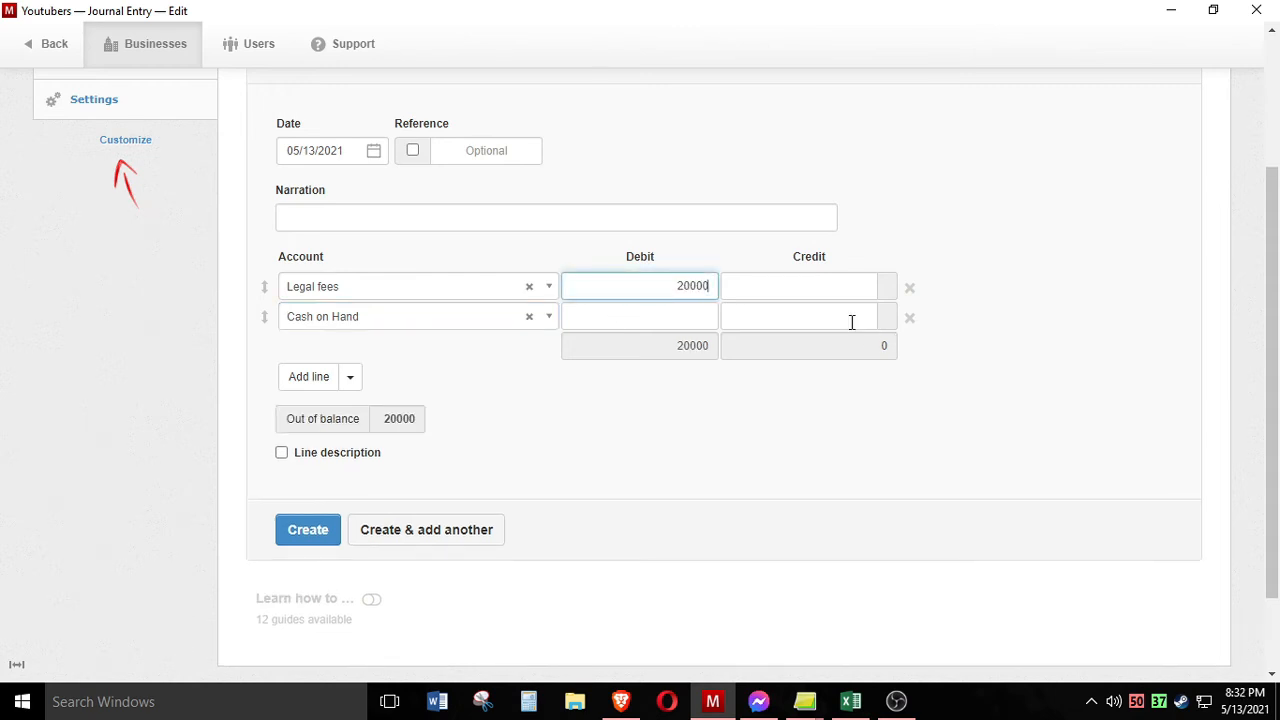
{"action": "left_click", "coordinate": [851, 322]}
{"action": "type", "text": "20000"}
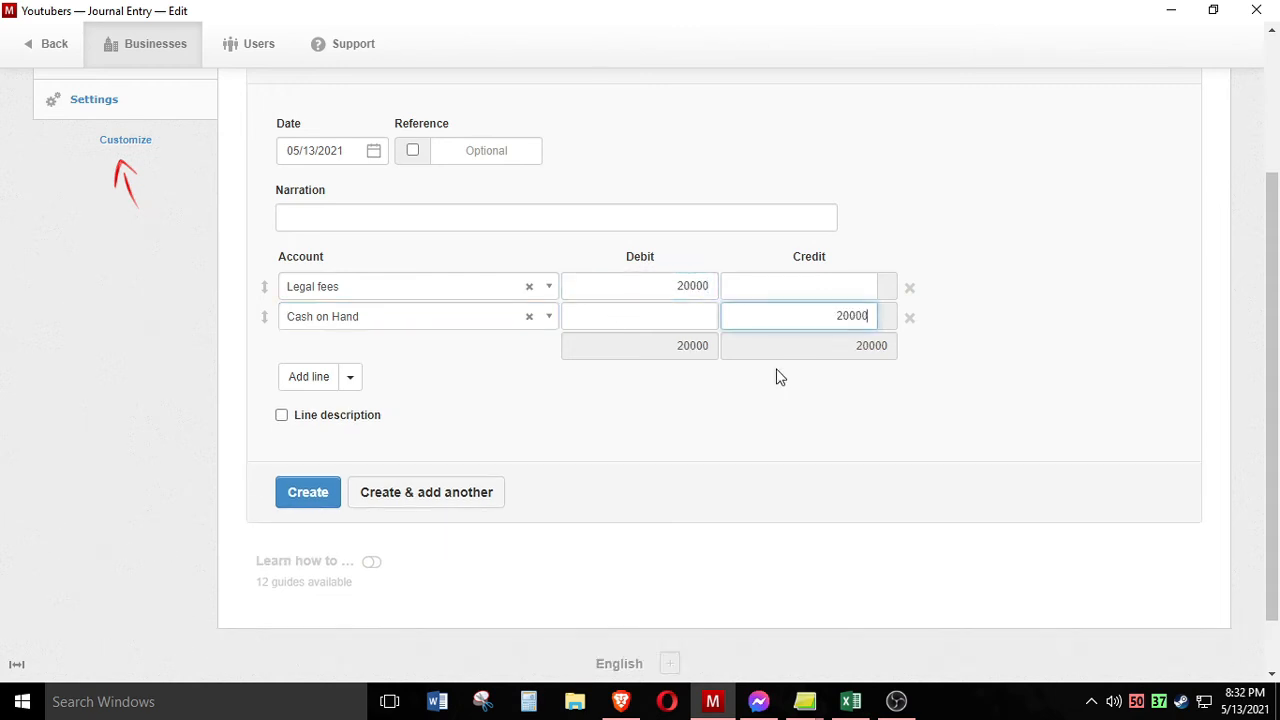
Set the narration to "To record payment of licenses" and create the journal entry
{"action": "scroll", "coordinate": [625, 436], "scroll_direction": "up", "scroll_amount": 1}
{"action": "scroll", "coordinate": [150, 170], "scroll_direction": "up", "scroll_amount": 1}
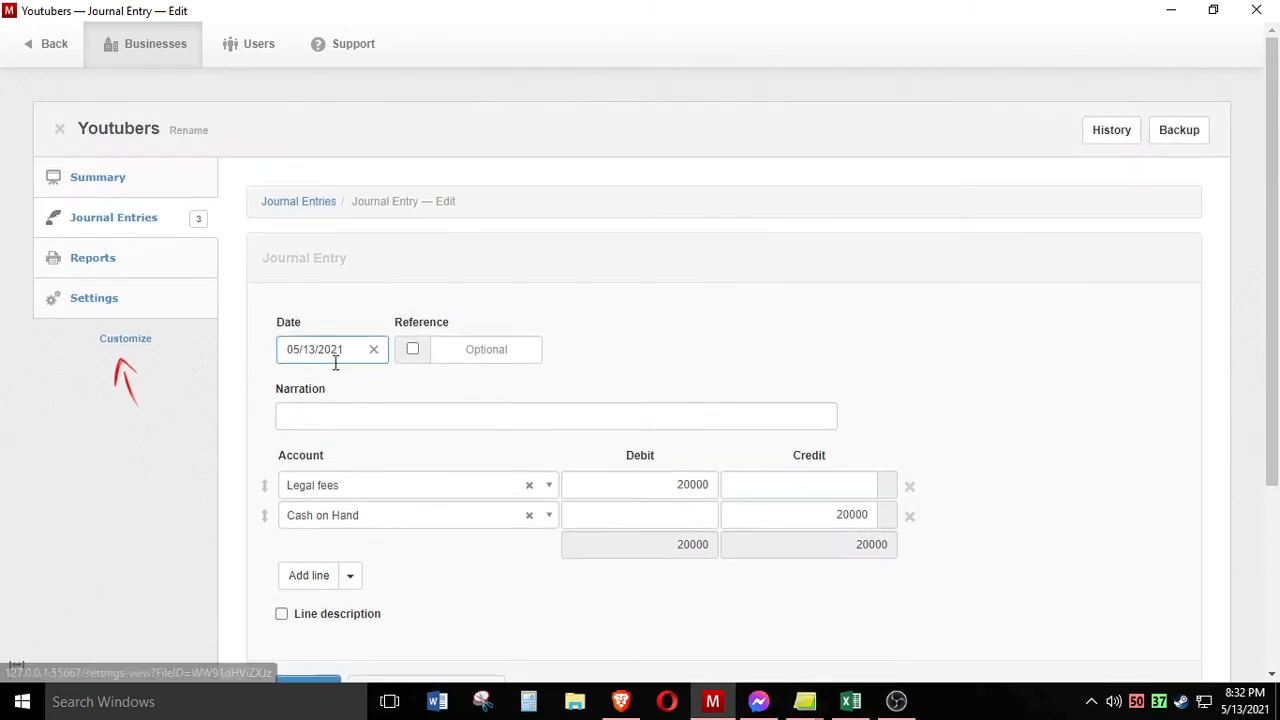
{"action": "left_click", "coordinate": [366, 420]}
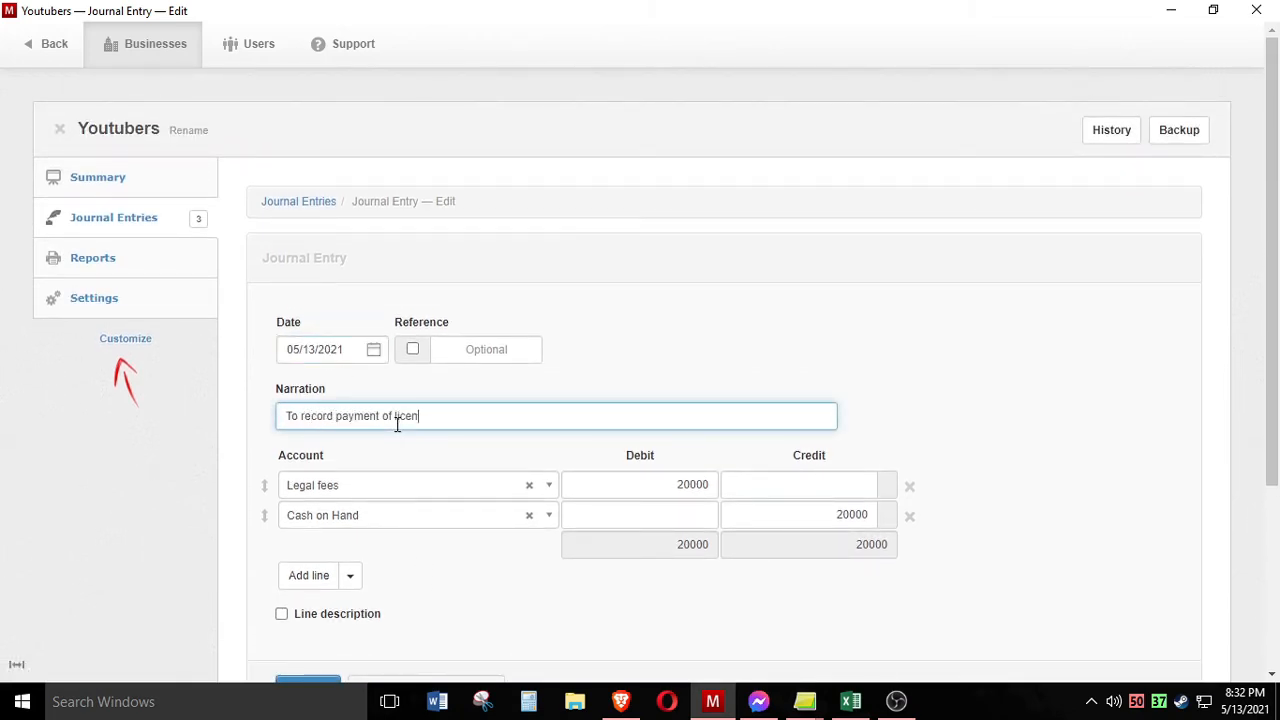
{"action": "scroll", "coordinate": [365, 575], "scroll_direction": "down", "scroll_amount": 2}
{"action": "left_click", "coordinate": [318, 495]}
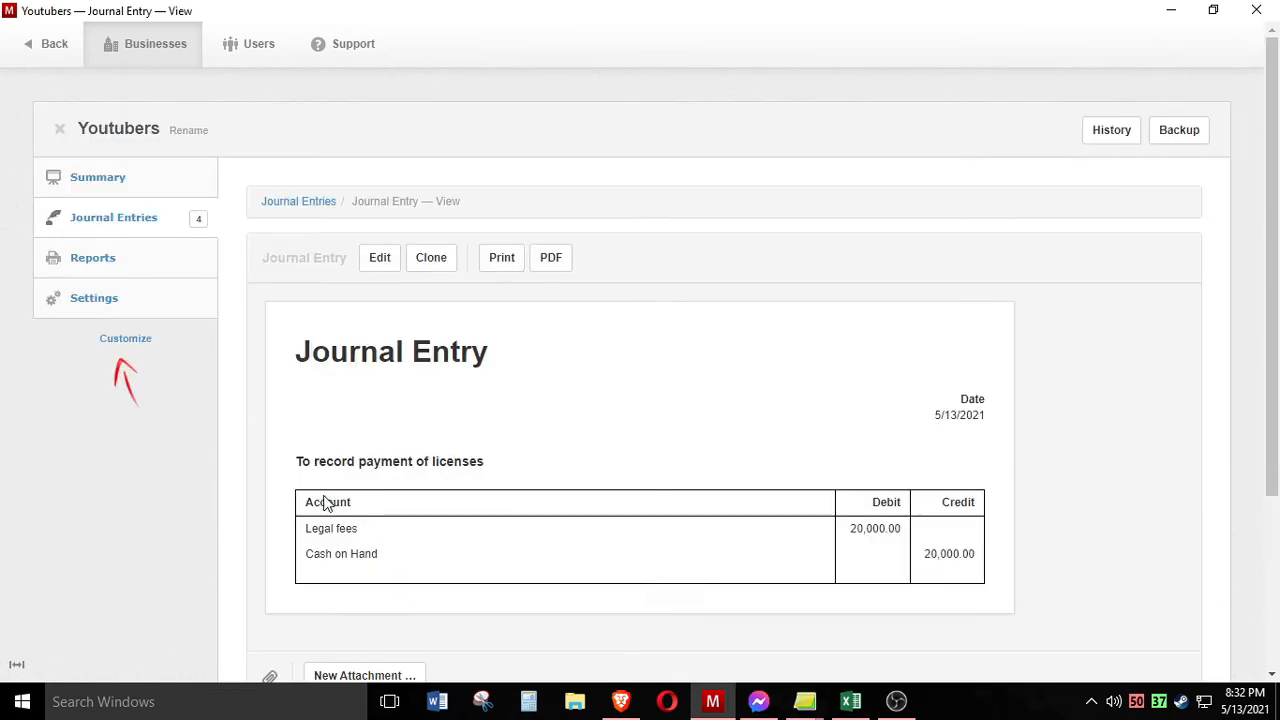
Examine the Summary page's assets, equity, expenses and net result for the effect of the inventory and license entries
{"action": "left_click", "coordinate": [126, 190]}
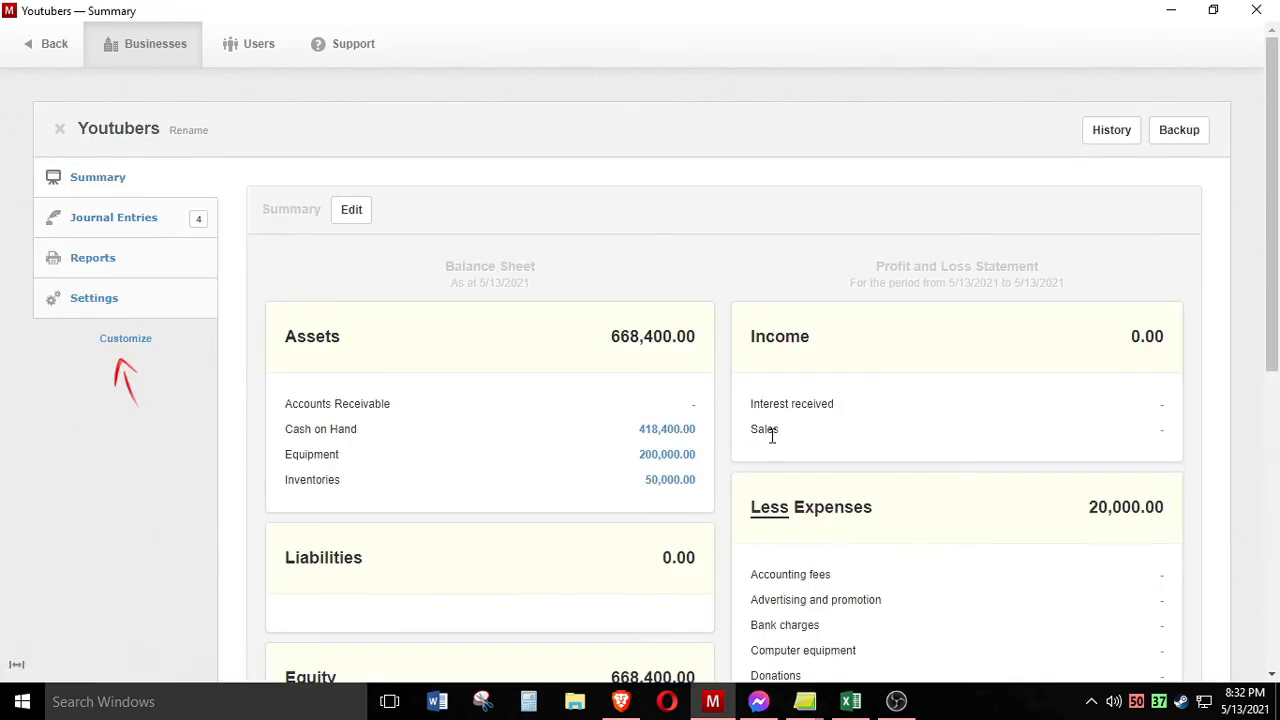
{"action": "scroll", "coordinate": [771, 437], "scroll_direction": "down", "scroll_amount": 3}
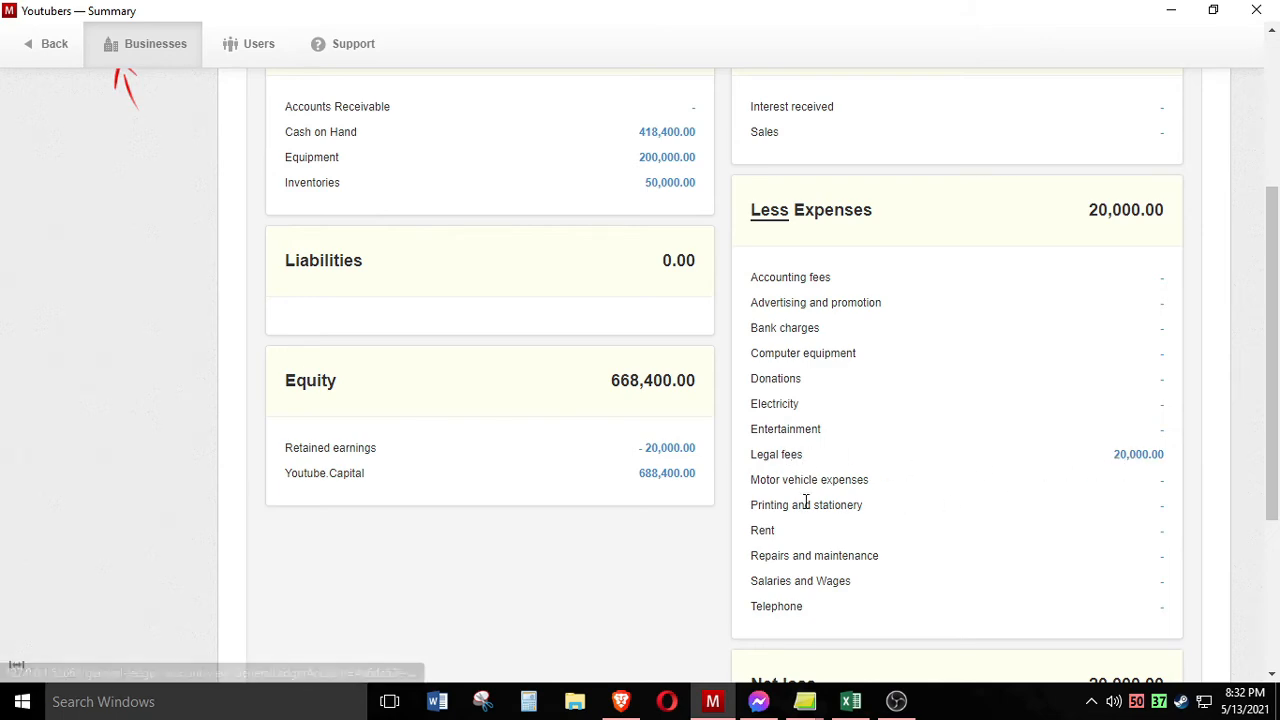
{"action": "scroll", "coordinate": [890, 527], "scroll_direction": "up", "scroll_amount": 1}
{"action": "scroll", "coordinate": [968, 480], "scroll_direction": "down", "scroll_amount": 3}
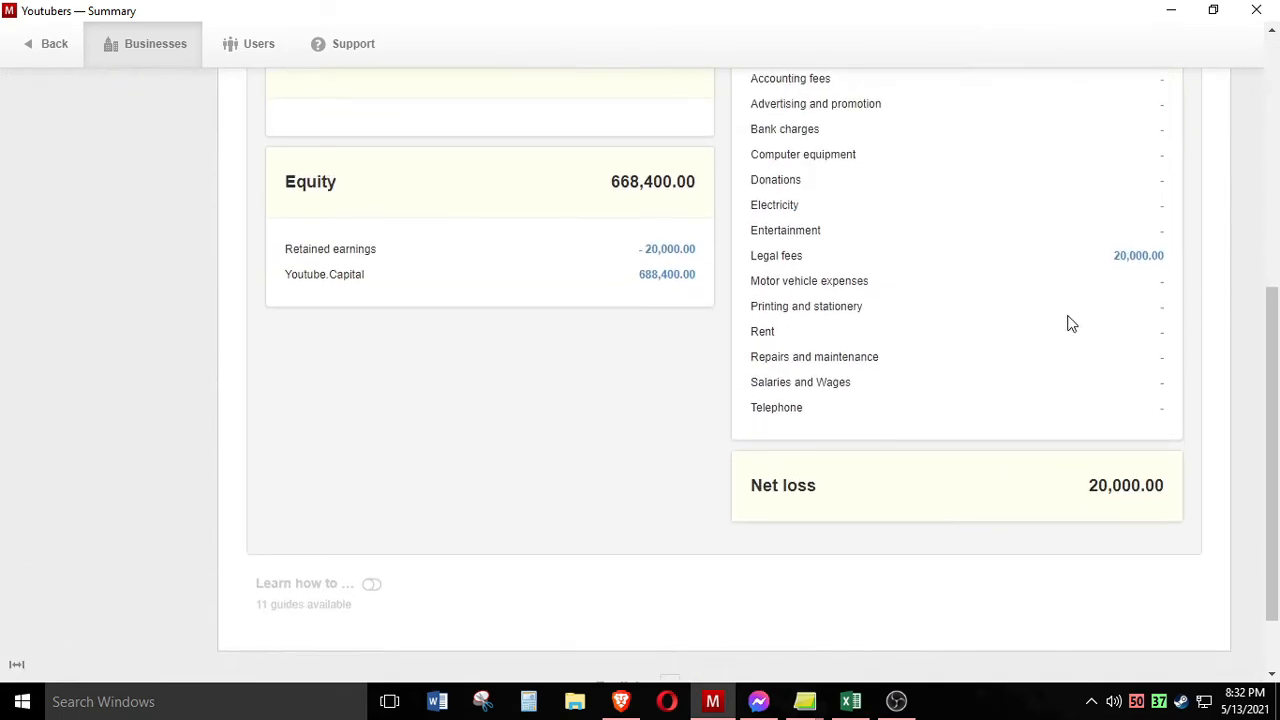
{"action": "scroll", "coordinate": [1058, 474], "scroll_direction": "up", "scroll_amount": 1}
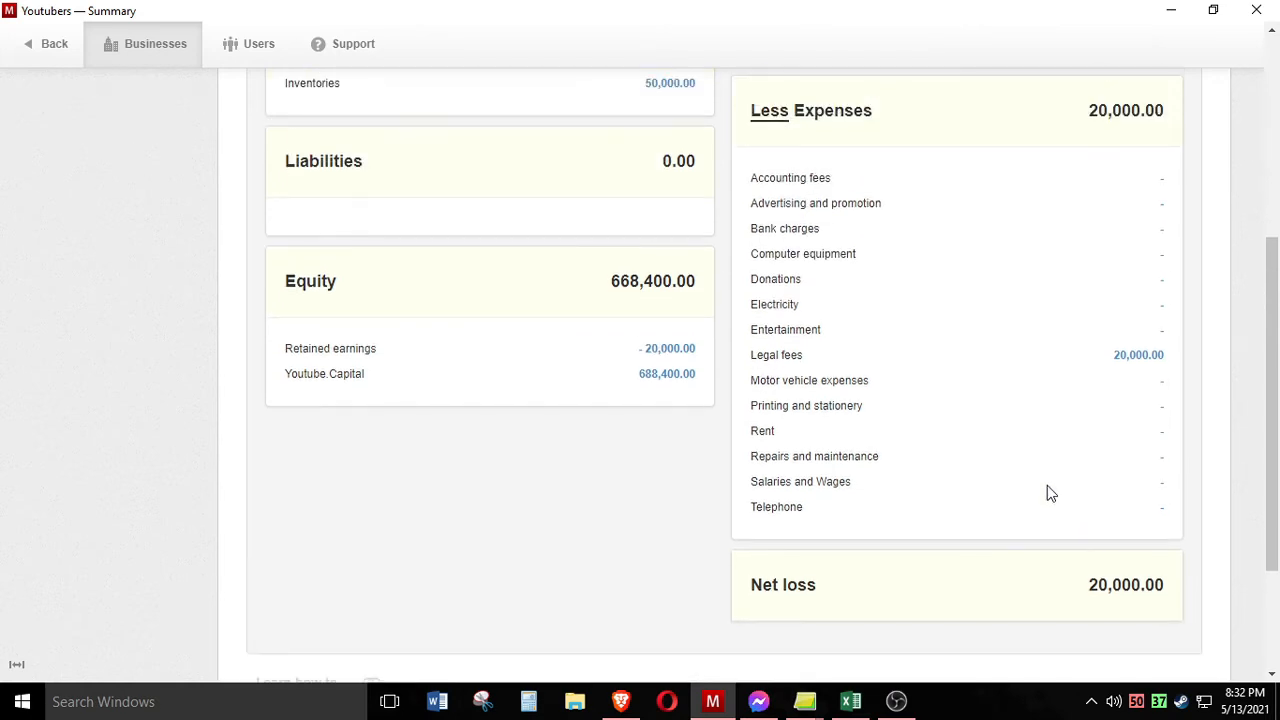
{"action": "scroll", "coordinate": [1063, 486], "scroll_direction": "up", "scroll_amount": 3}
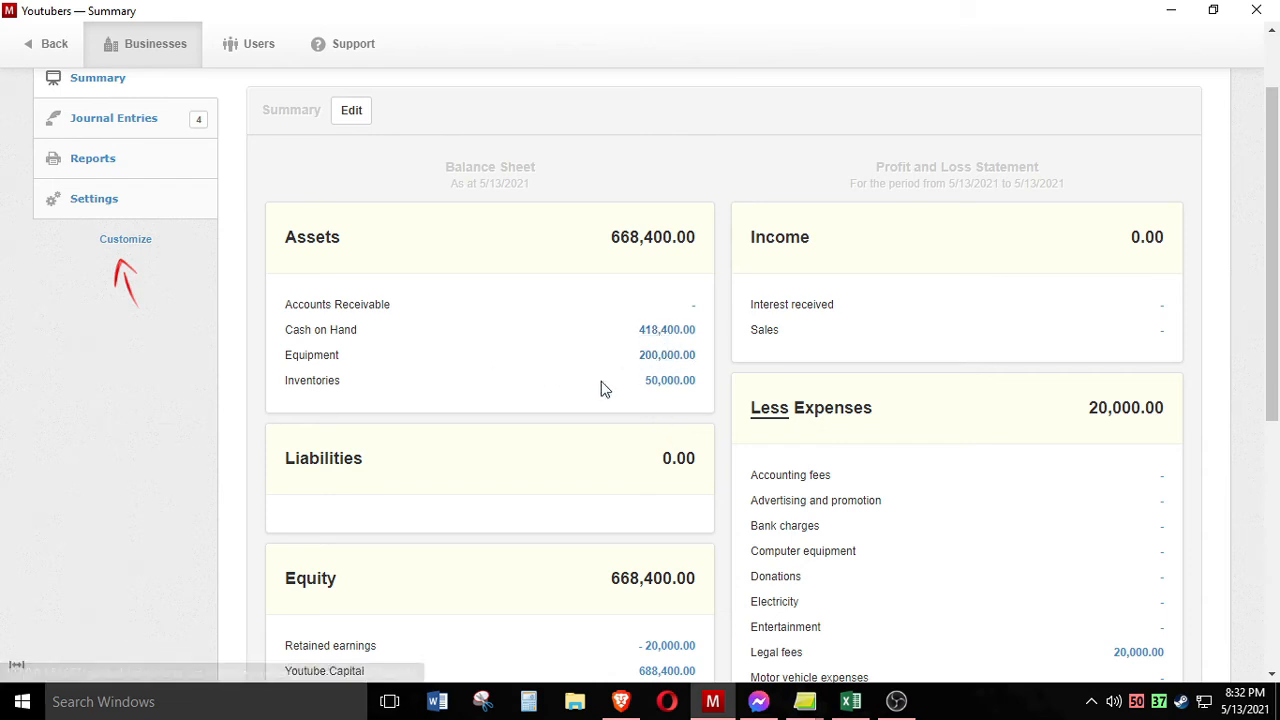
{"action": "scroll", "coordinate": [1013, 632], "scroll_direction": "down", "scroll_amount": 1}
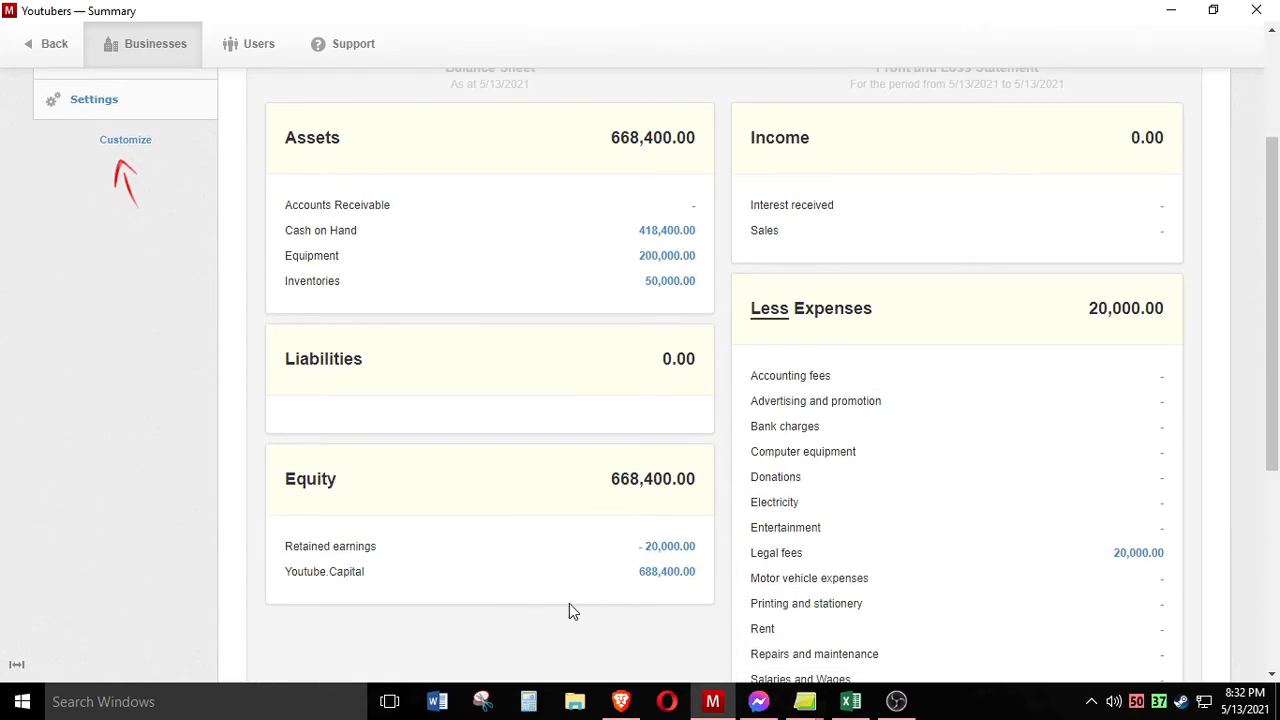
{"action": "scroll", "coordinate": [517, 580], "scroll_direction": "down", "scroll_amount": 1}
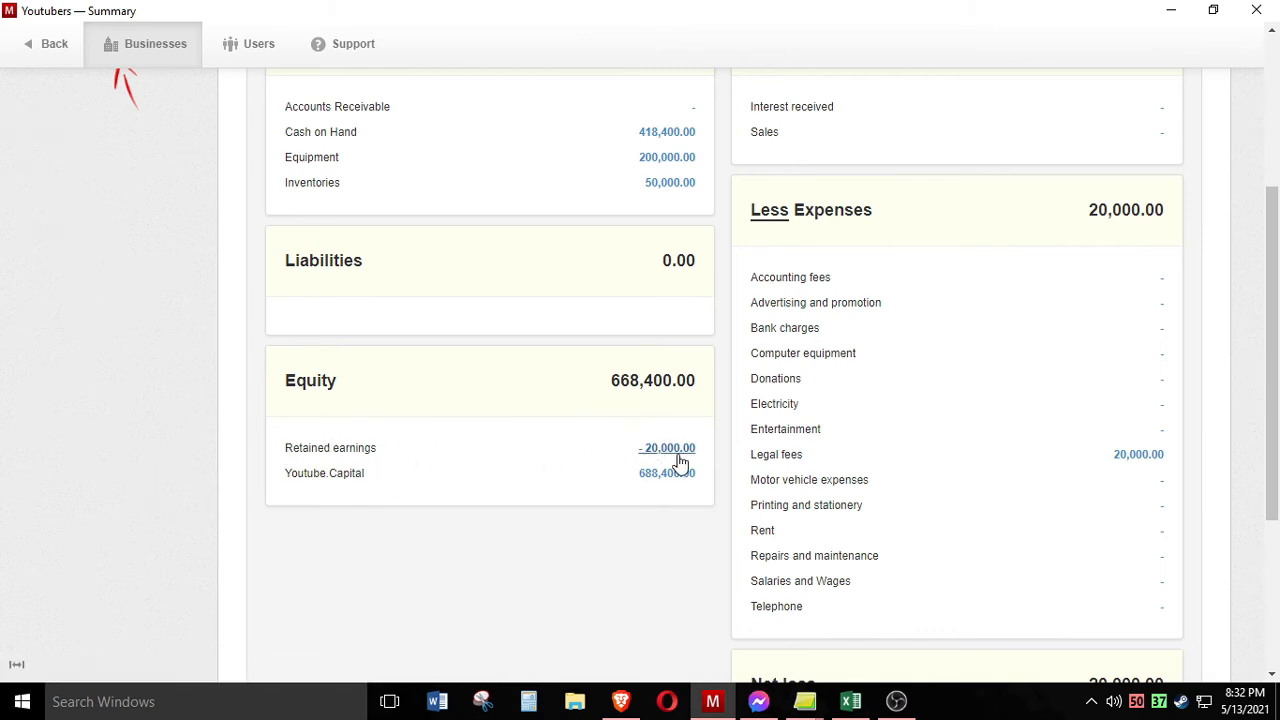
{"action": "scroll", "coordinate": [1141, 476], "scroll_direction": "down", "scroll_amount": 2}
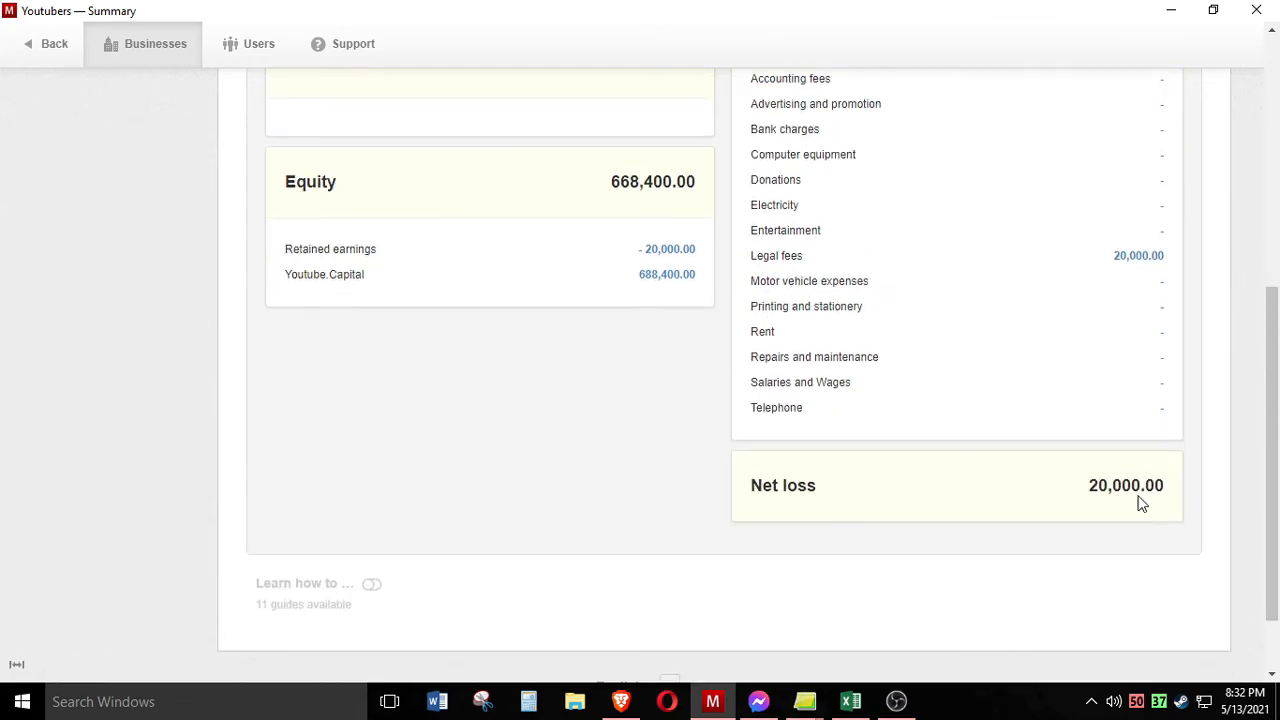
{"action": "scroll", "coordinate": [1050, 515], "scroll_direction": "up", "scroll_amount": 4}
{"action": "scroll", "coordinate": [1117, 280], "scroll_direction": "down", "scroll_amount": 1}
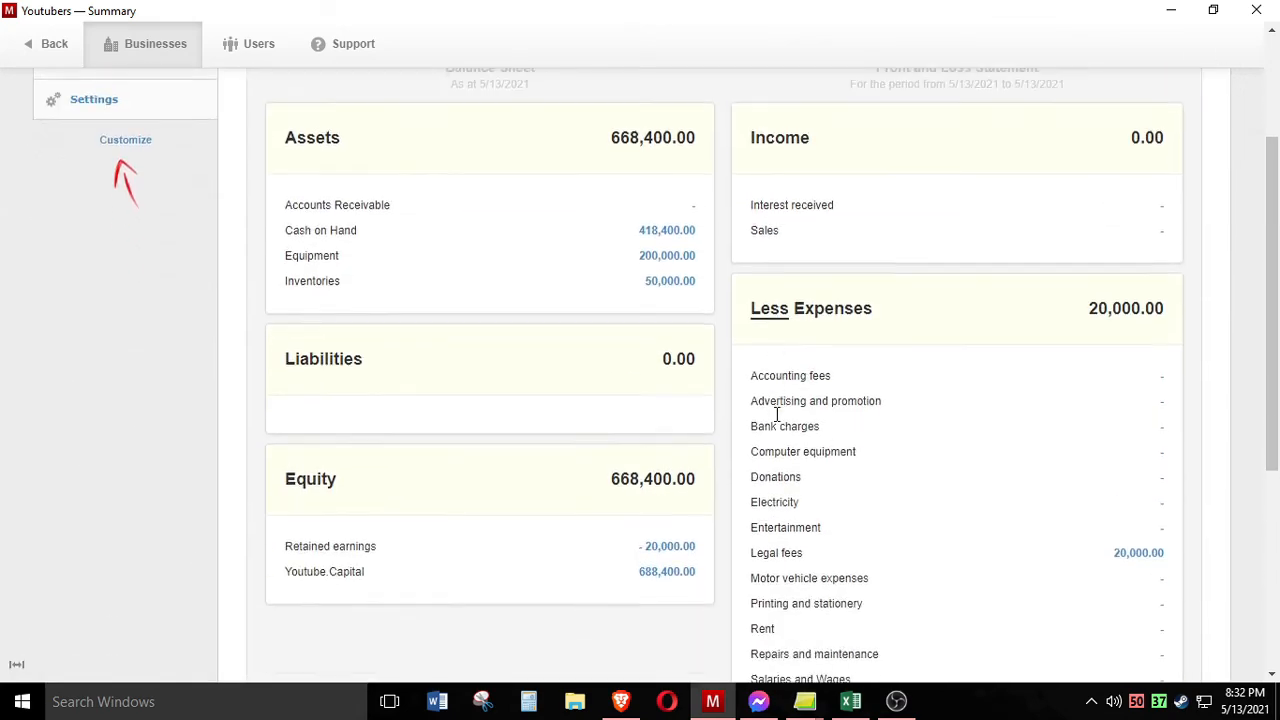
{"action": "scroll", "coordinate": [774, 409], "scroll_direction": "up", "scroll_amount": 2}
Check the marketing payment in Excel and start a new journal entry for it in Manager
{"action": "left_click", "coordinate": [131, 224]}
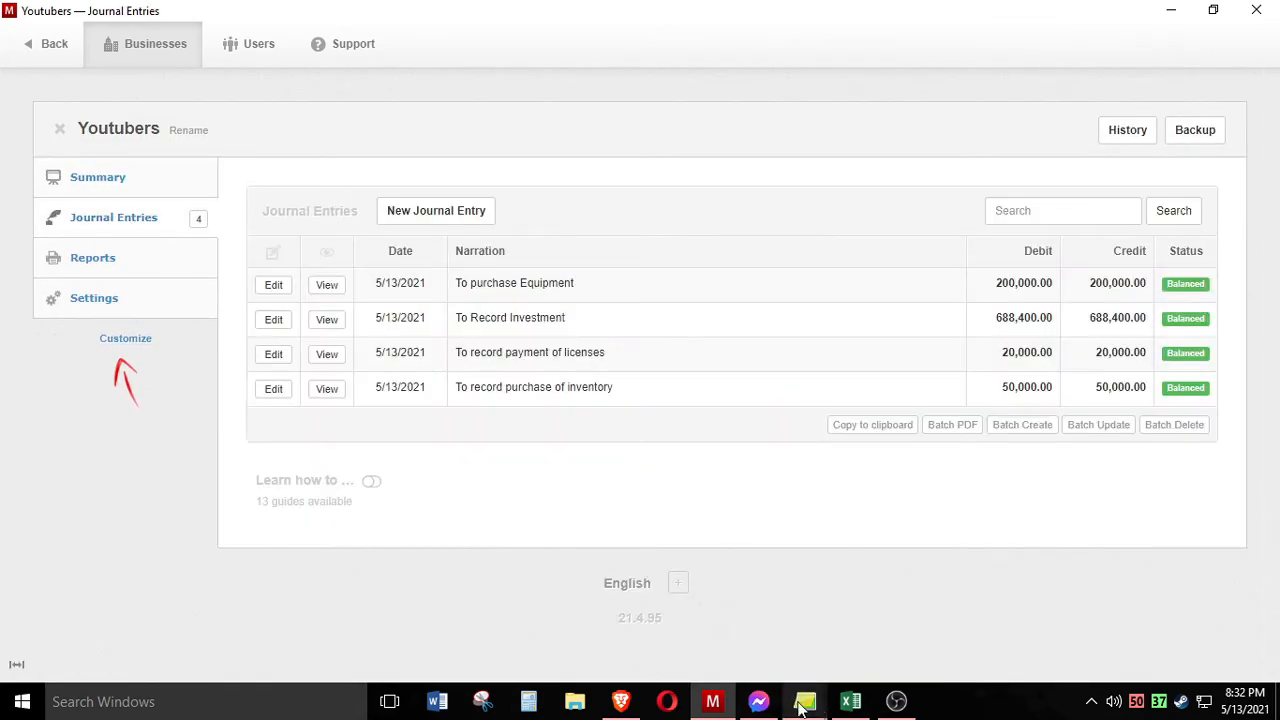
{"action": "left_click", "coordinate": [849, 703]}
{"action": "left_click", "coordinate": [137, 451]}
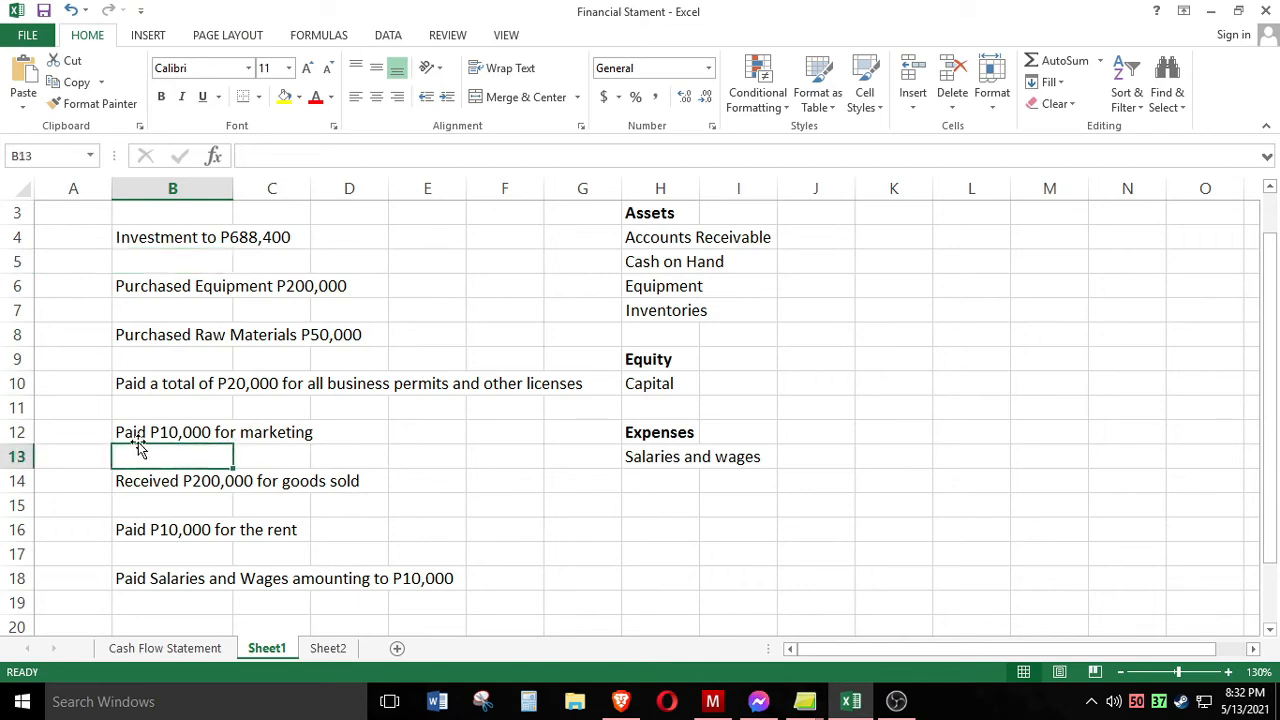
{"action": "left_click", "coordinate": [145, 432]}
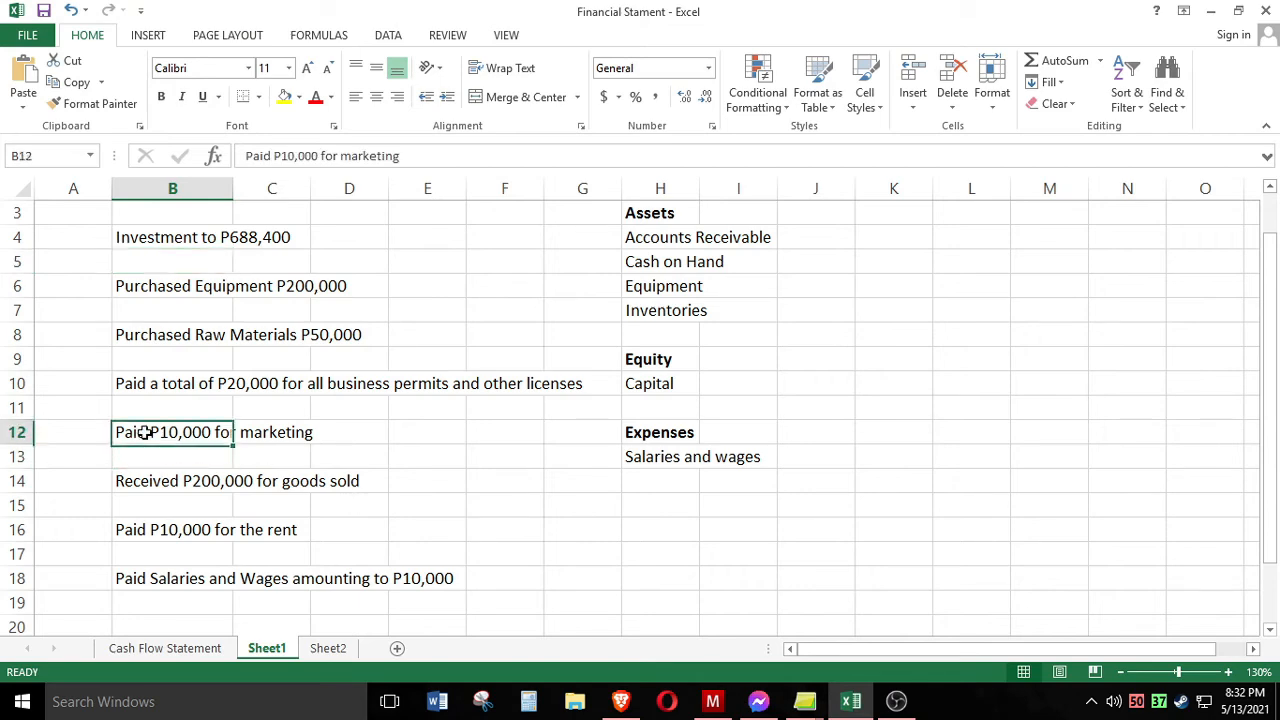
{"action": "left_click", "coordinate": [712, 701]}
{"action": "left_click", "coordinate": [390, 218]}
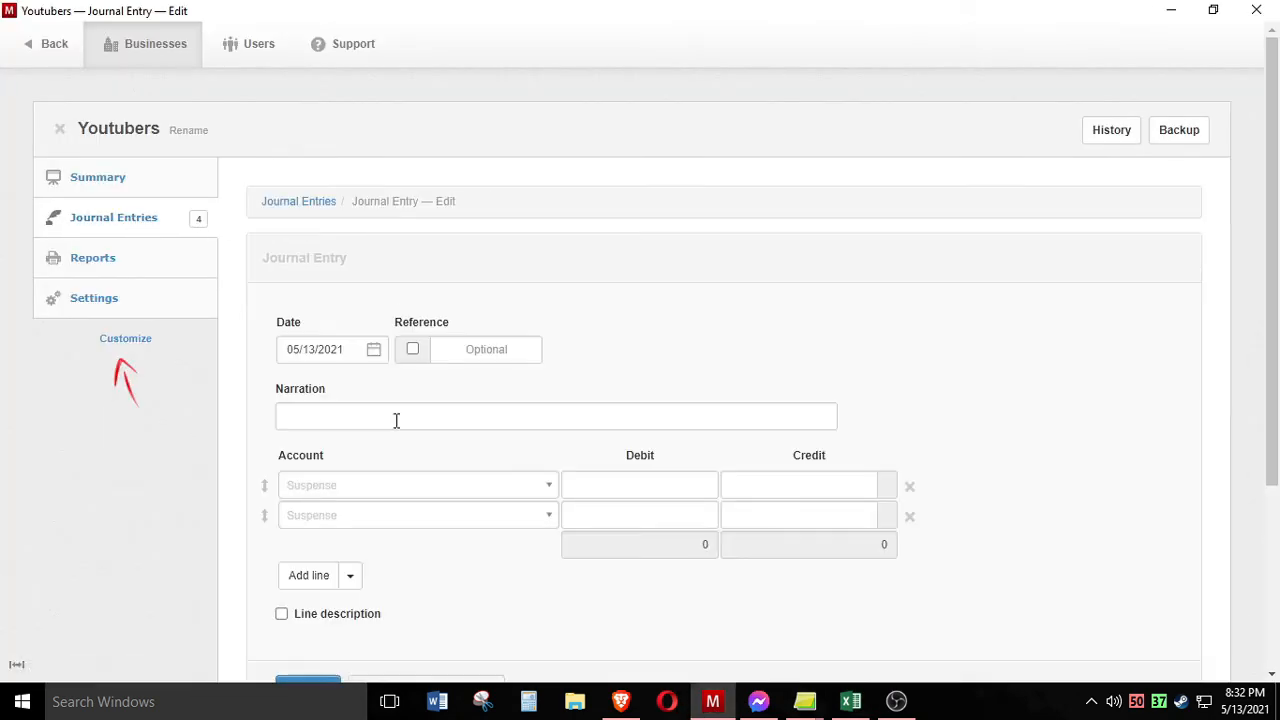
Set the narration to "Payment of marketing" and choose Advertising and promotion and Cash on Hand as the two entry accounts
{"action": "left_click", "coordinate": [391, 412]}
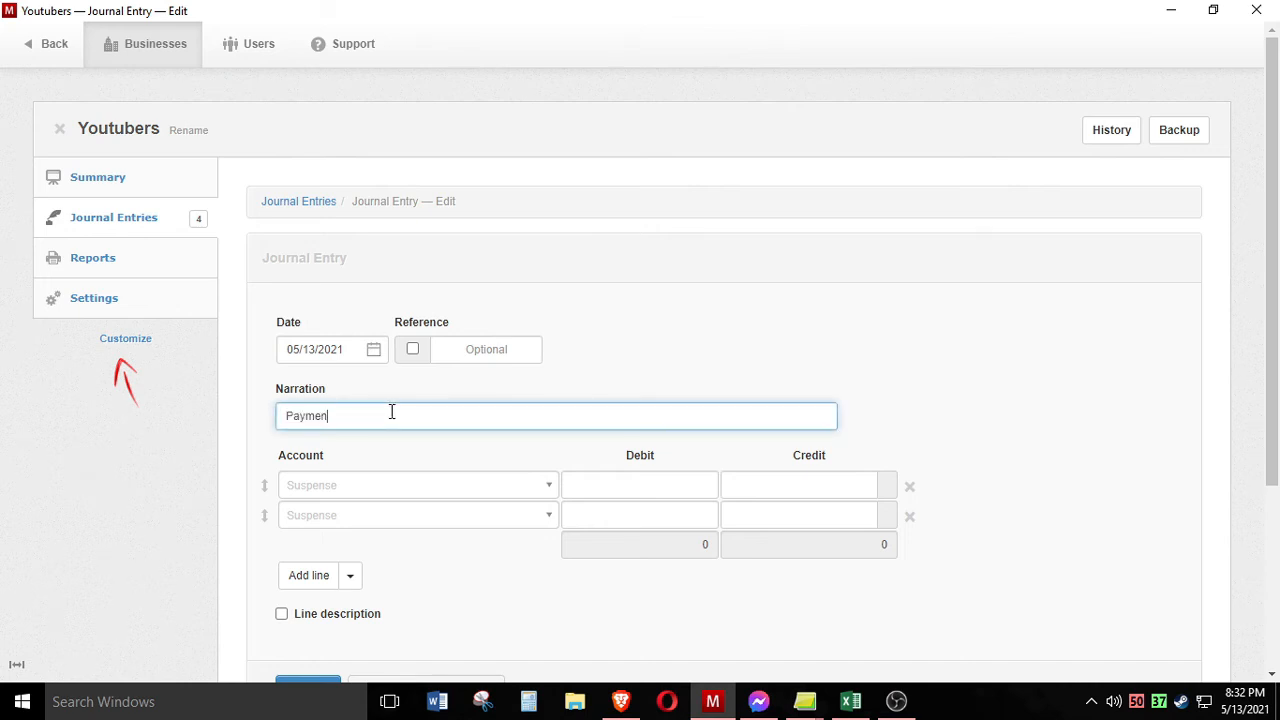
{"action": "left_click", "coordinate": [397, 488]}
{"action": "type", "text": "ad"}
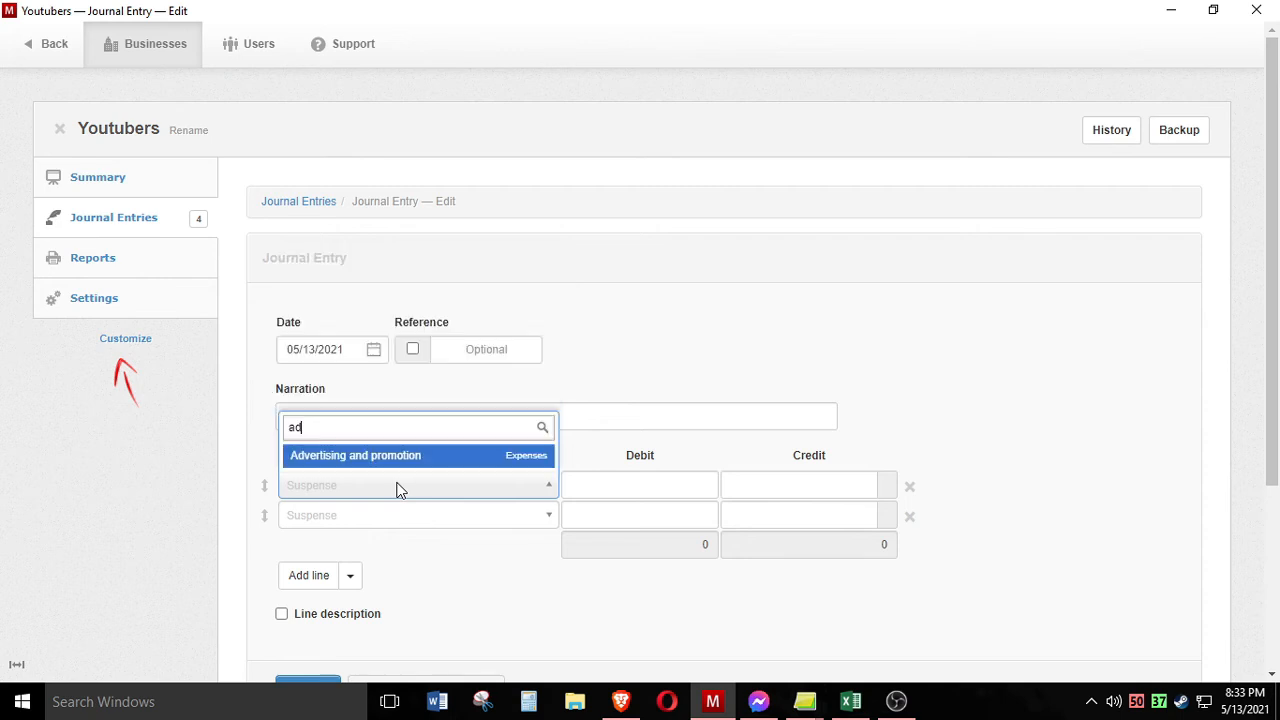
{"action": "key", "text": "Return"}
{"action": "left_click", "coordinate": [388, 511]}
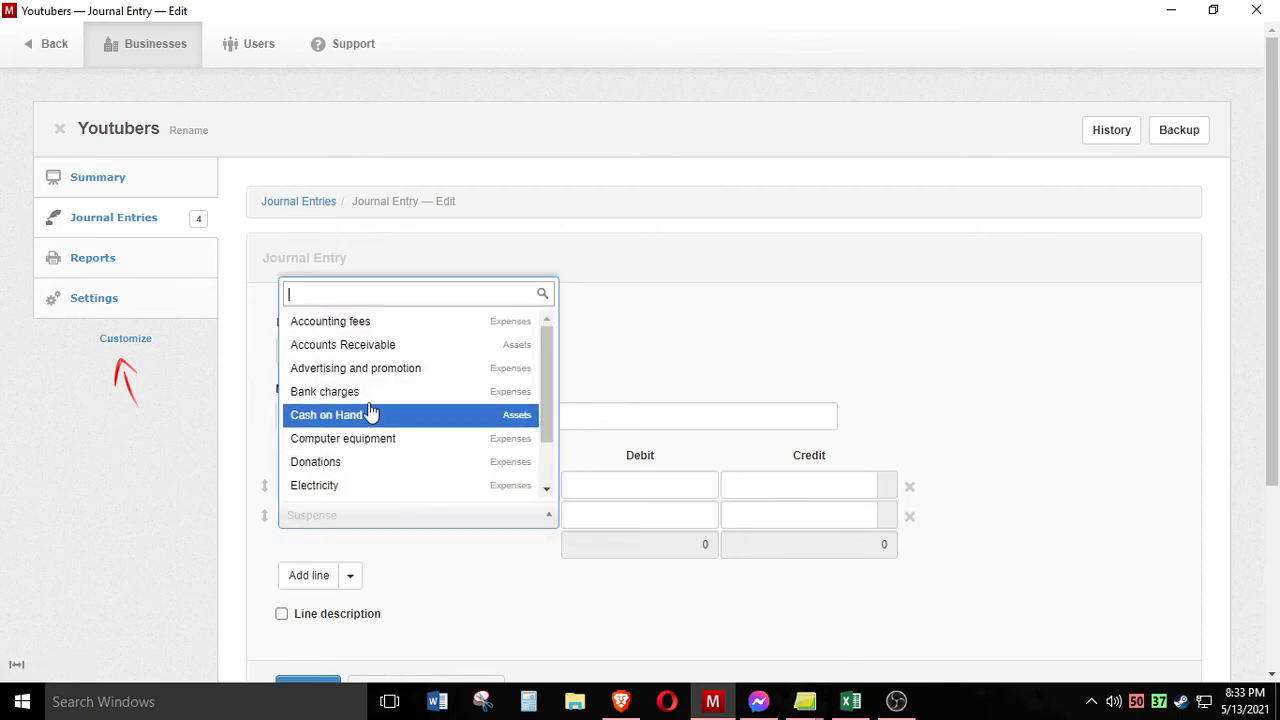
{"action": "left_click", "coordinate": [365, 415]}
Debit Advertising and promotion 10000, credit Cash on Hand 10000, and create the entry with another blank one to follow
{"action": "left_click", "coordinate": [677, 484]}
{"action": "type", "text": "1000"}
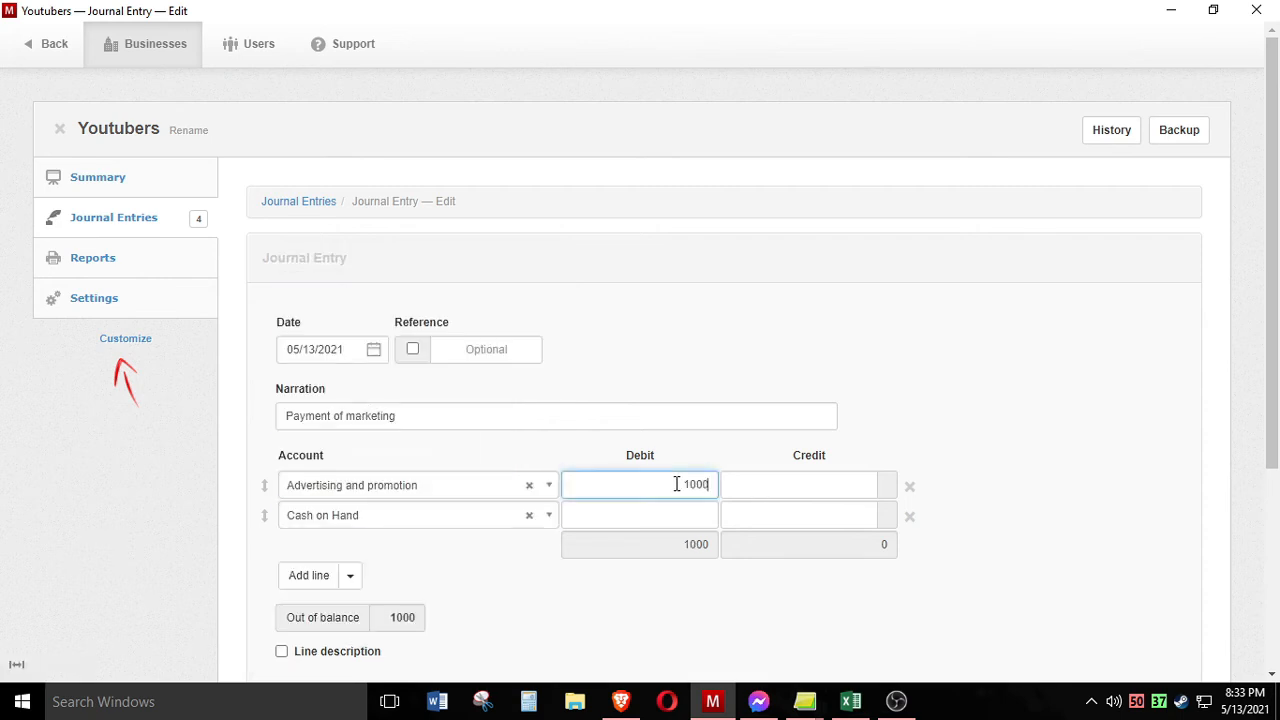
{"action": "type", "text": "0"}
{"action": "left_click", "coordinate": [774, 511]}
{"action": "type", "text": "10000"}
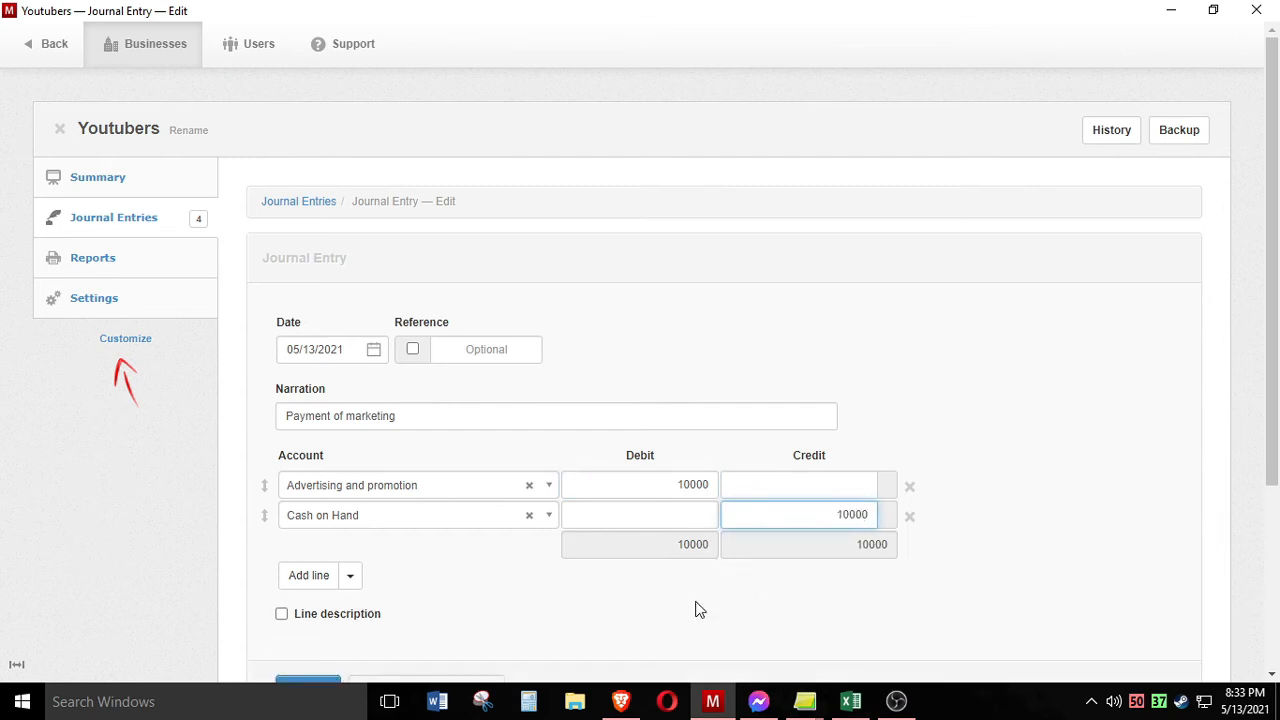
{"action": "scroll", "coordinate": [699, 610], "scroll_direction": "down", "scroll_amount": 2}
{"action": "left_click", "coordinate": [456, 494]}
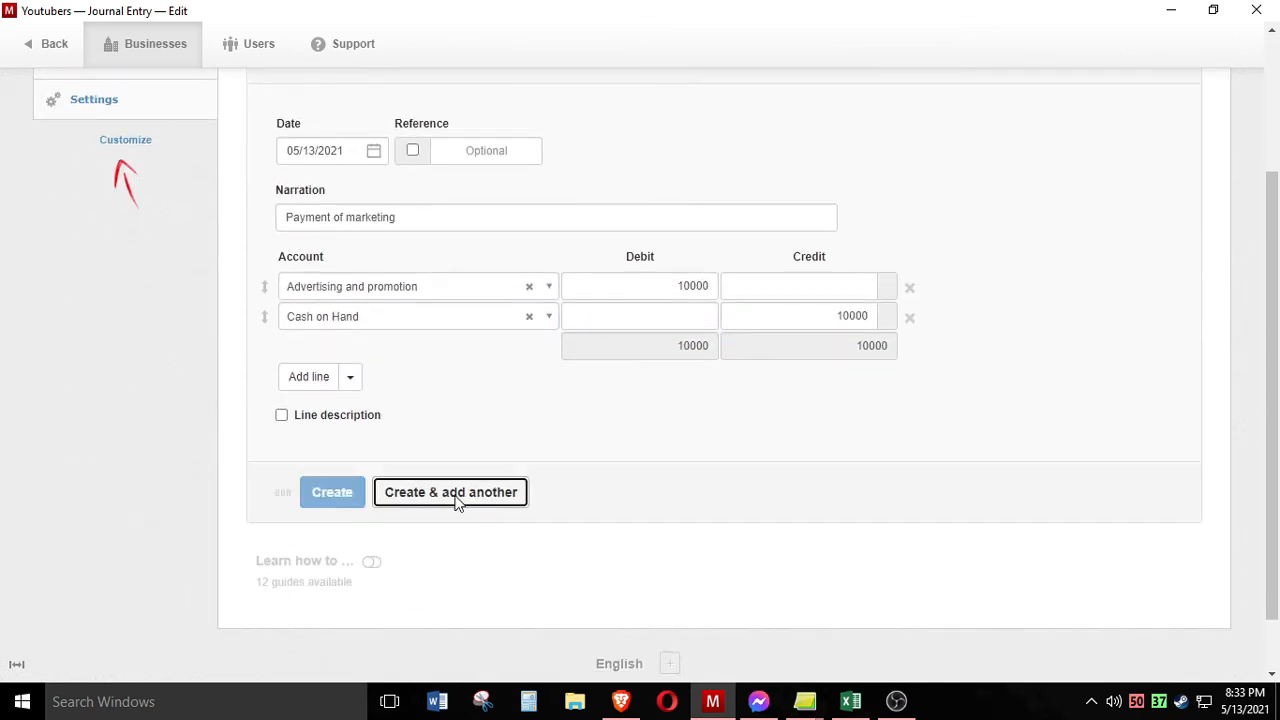
Check the goods sold transaction in Excel and return to the blank journal entry in Manager
{"action": "left_click", "coordinate": [851, 703]}
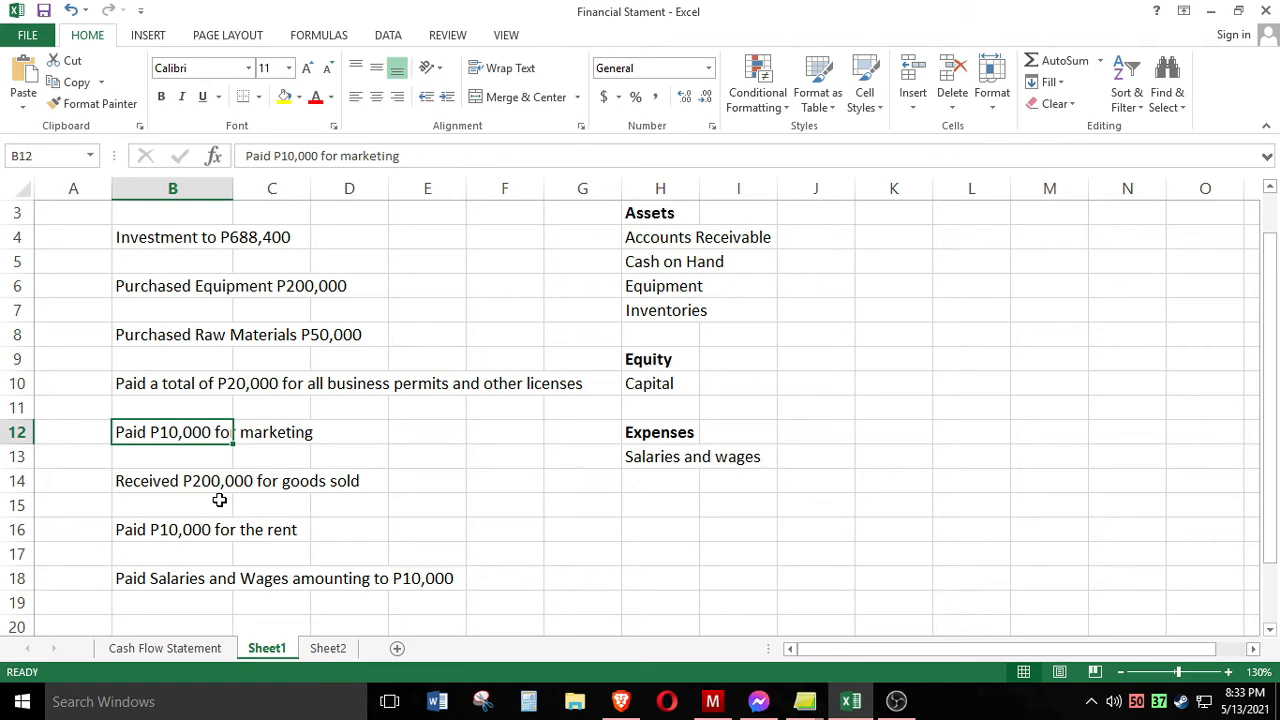
{"action": "left_click", "coordinate": [564, 590]}
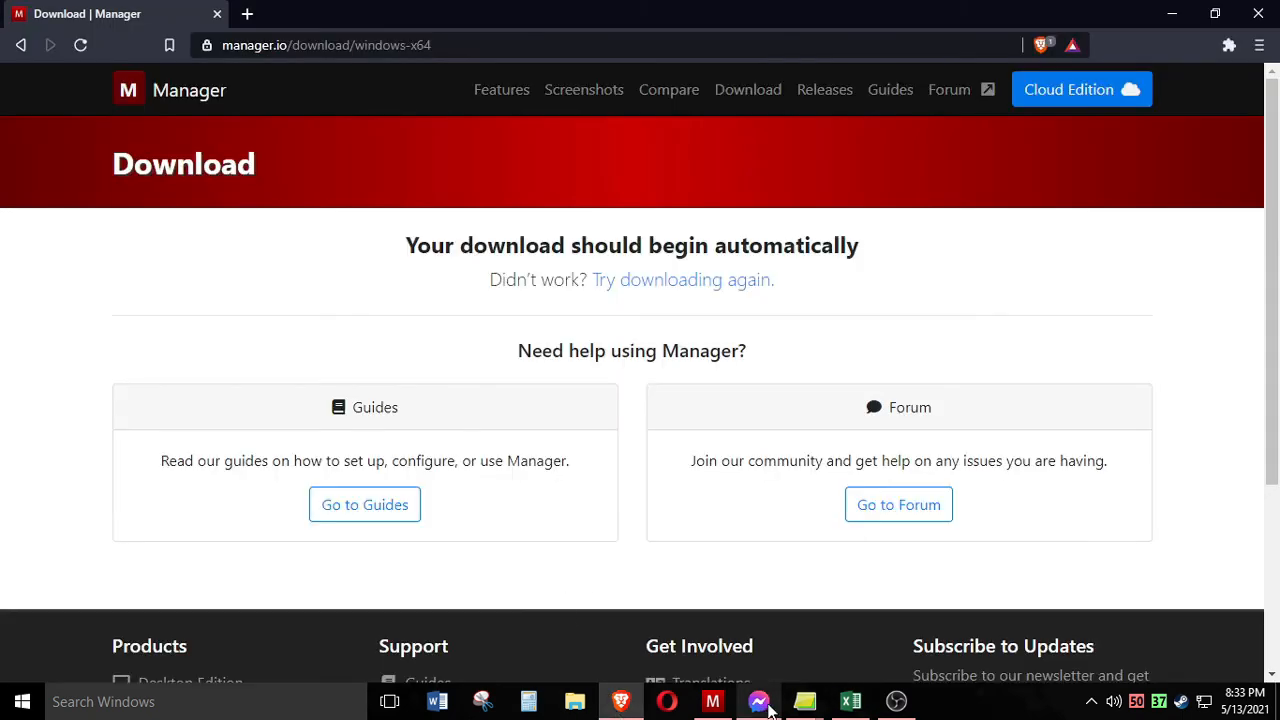
{"action": "left_click", "coordinate": [713, 703]}
{"action": "scroll", "coordinate": [374, 437], "scroll_direction": "up", "scroll_amount": 1}
Debit Cash on Hand 200000 and credit Sales 200000
{"action": "left_click", "coordinate": [360, 390]}
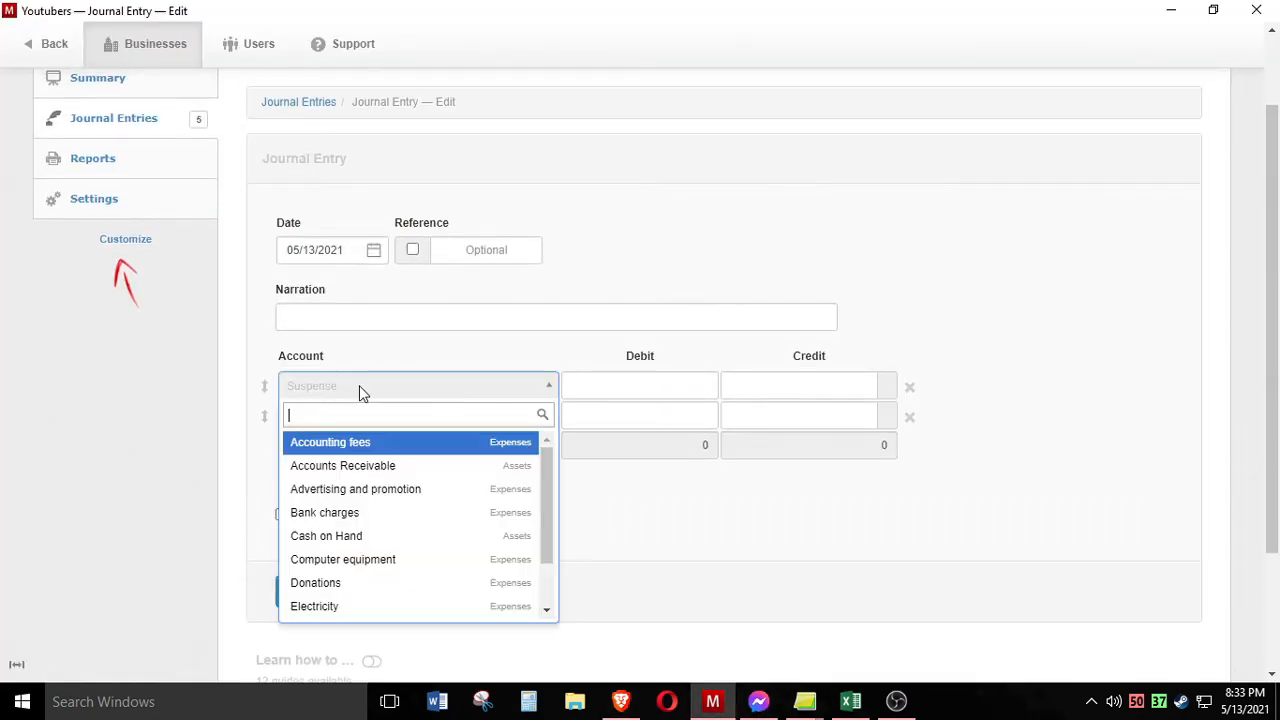
{"action": "type", "text": "cash"}
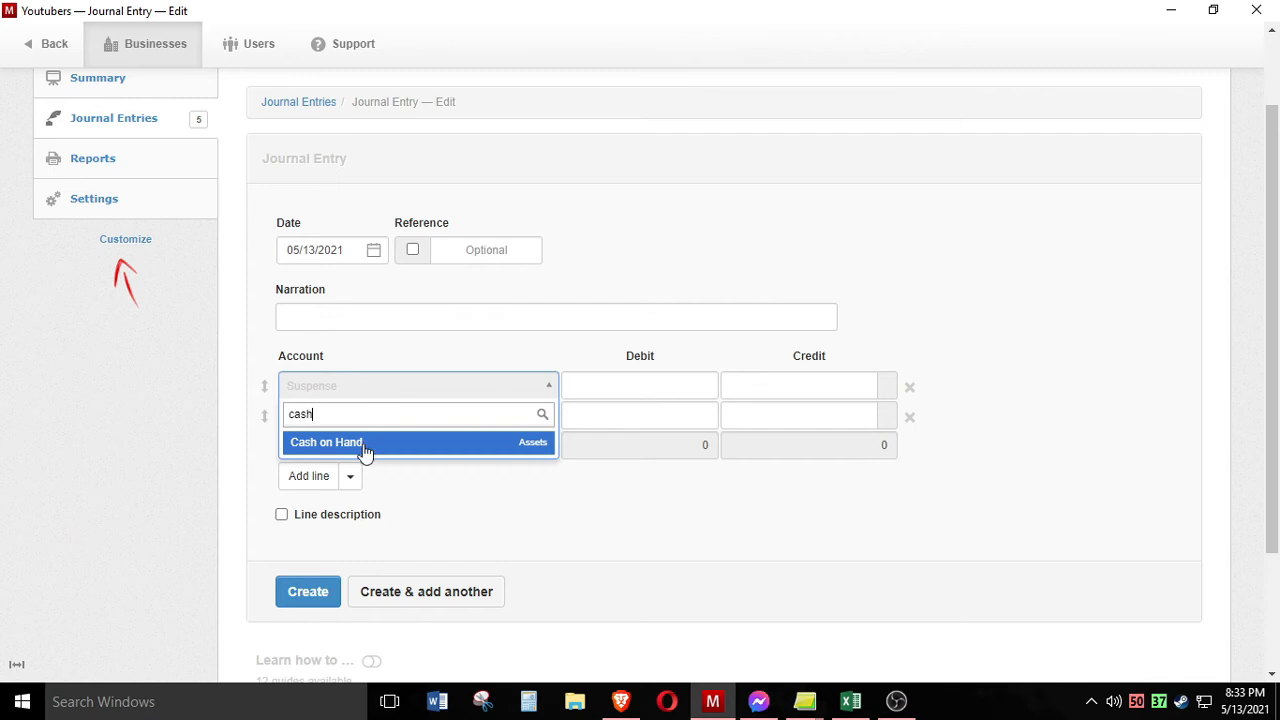
{"action": "left_click", "coordinate": [366, 449]}
{"action": "left_click", "coordinate": [631, 391]}
{"action": "type", "text": "200000"}
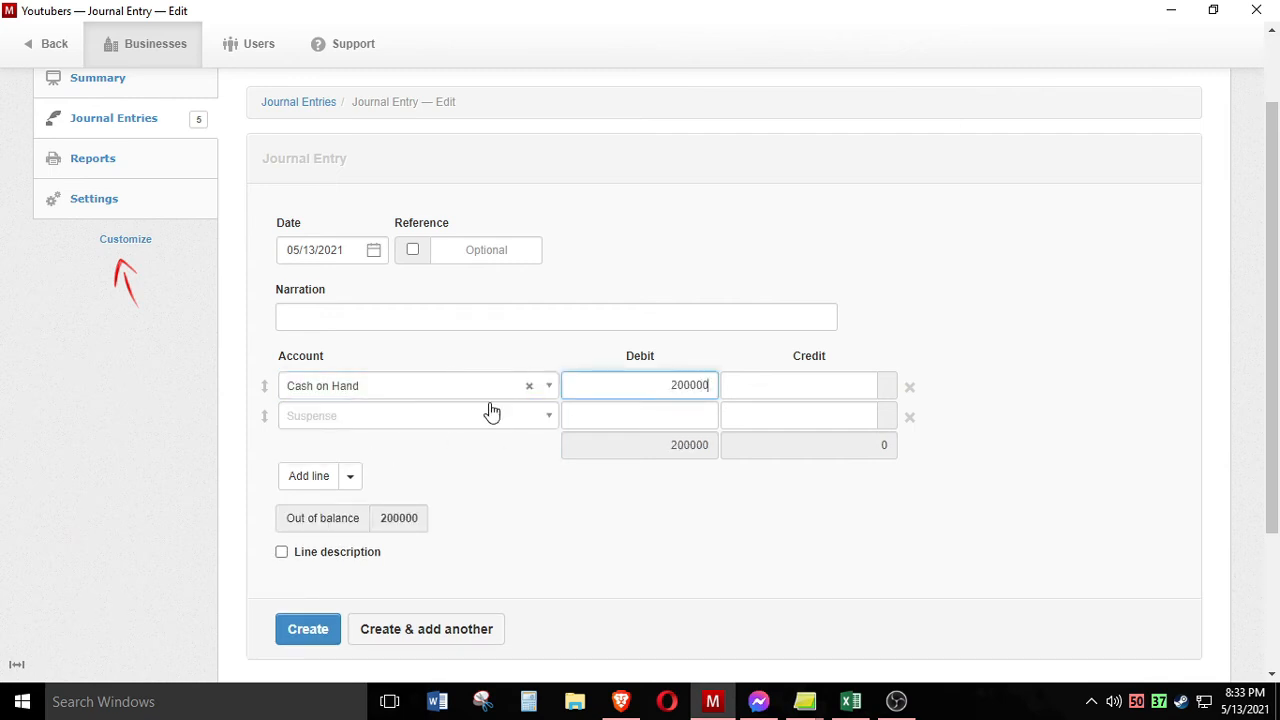
{"action": "left_click", "coordinate": [414, 418]}
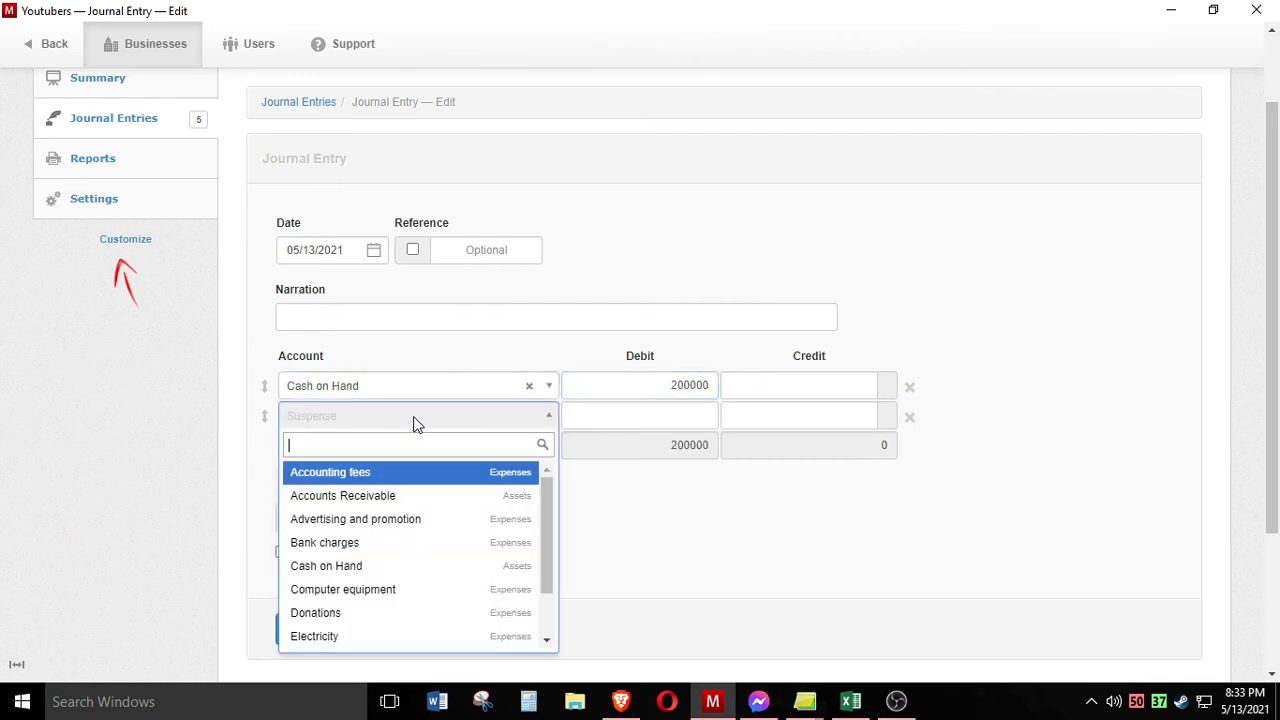
{"action": "type", "text": "sa"}
{"action": "left_click", "coordinate": [361, 503]}
{"action": "left_click", "coordinate": [787, 418]}
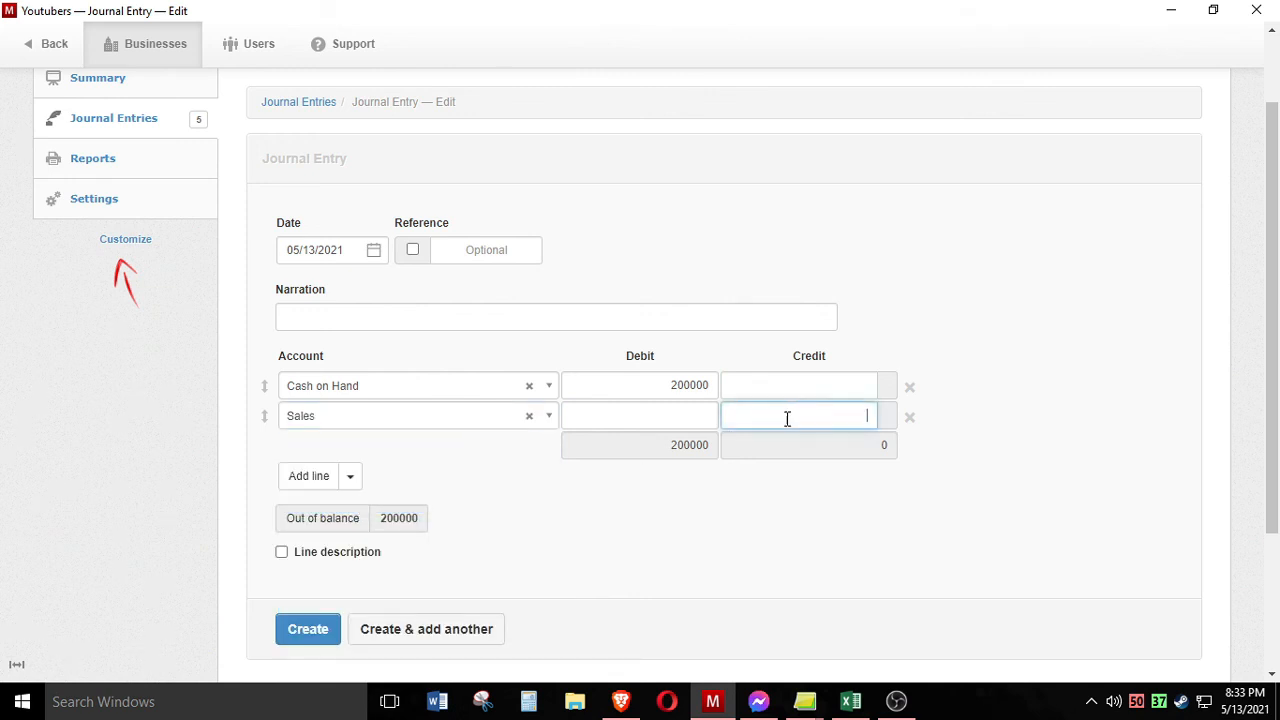
{"action": "type", "text": "200000"}
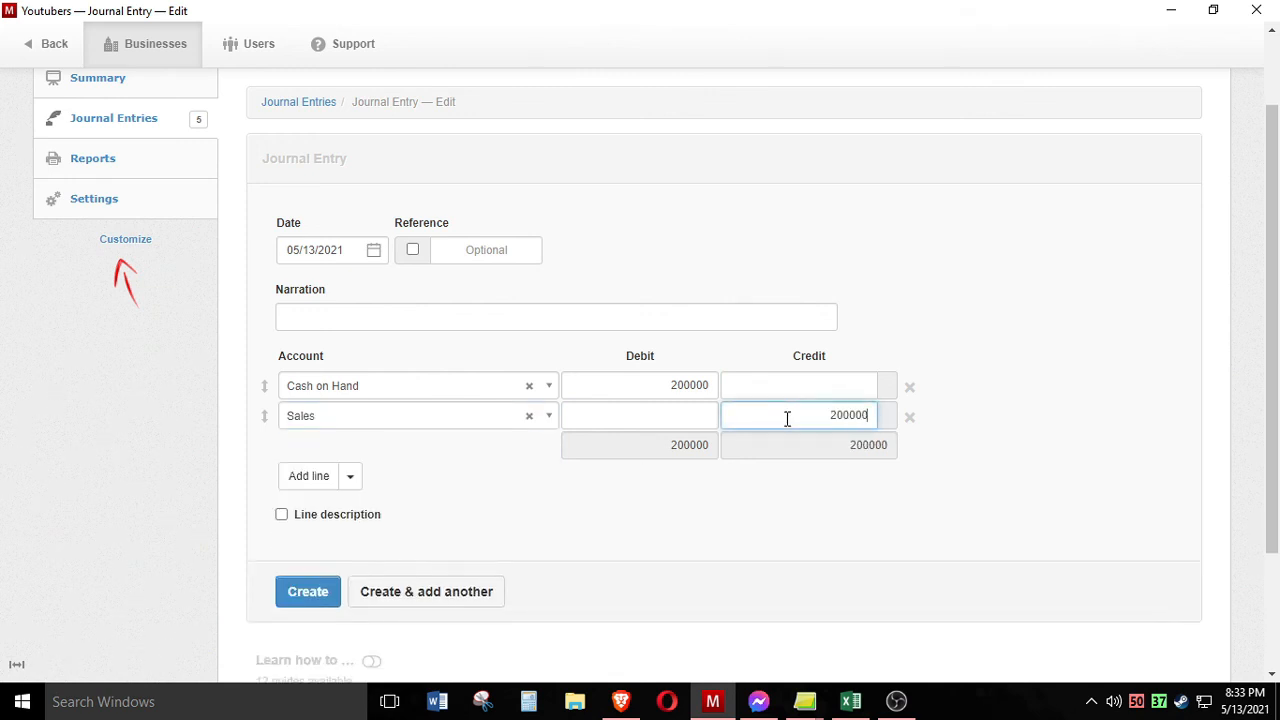
Set the narration to "To record sales" and create the journal entry
{"action": "left_click", "coordinate": [430, 318]}
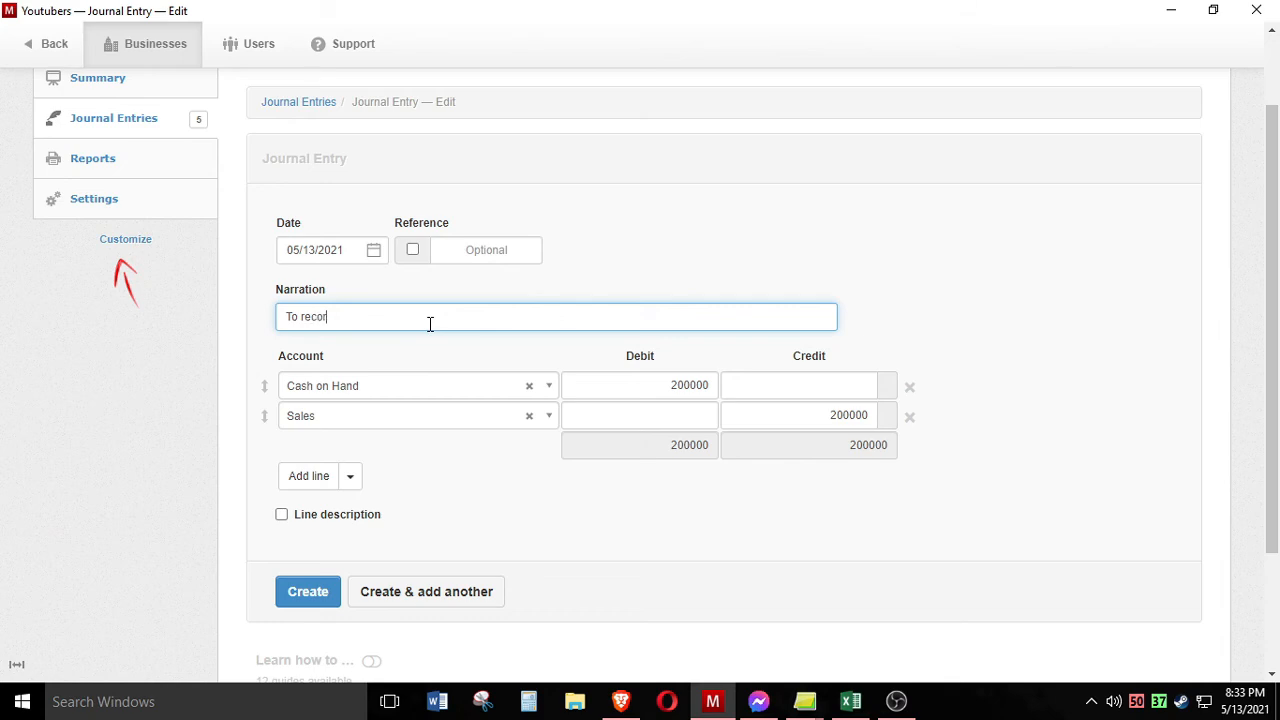
{"action": "left_click", "coordinate": [305, 592]}
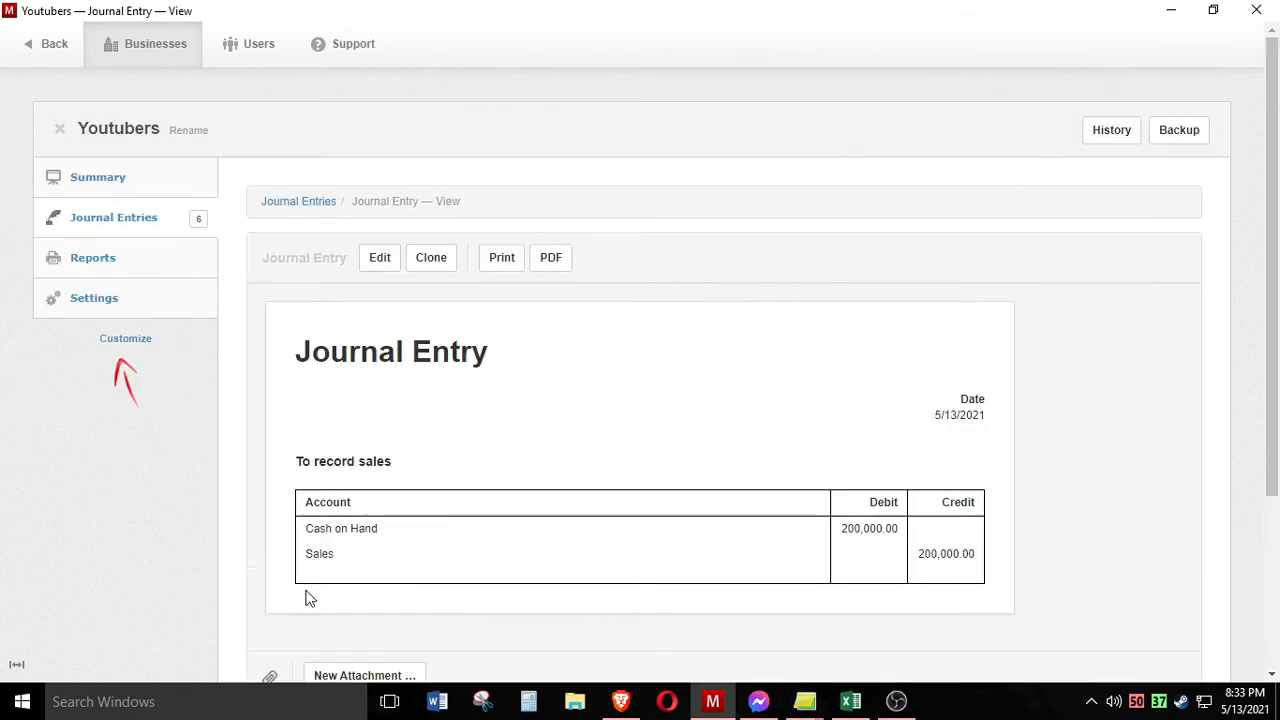
Examine the Summary page's assets, income, expenses, equity and net profit for the effect of the marketing and sales entries
{"action": "left_click", "coordinate": [100, 178]}
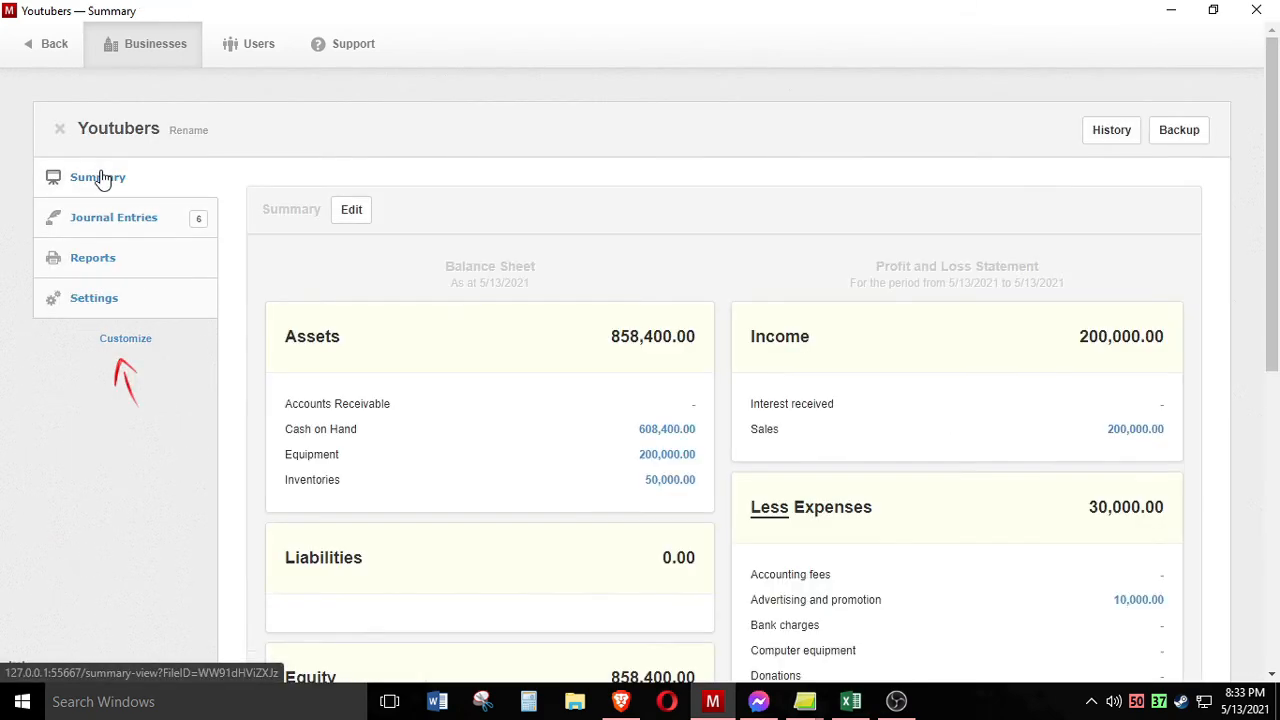
{"action": "scroll", "coordinate": [920, 486], "scroll_direction": "down", "scroll_amount": 2}
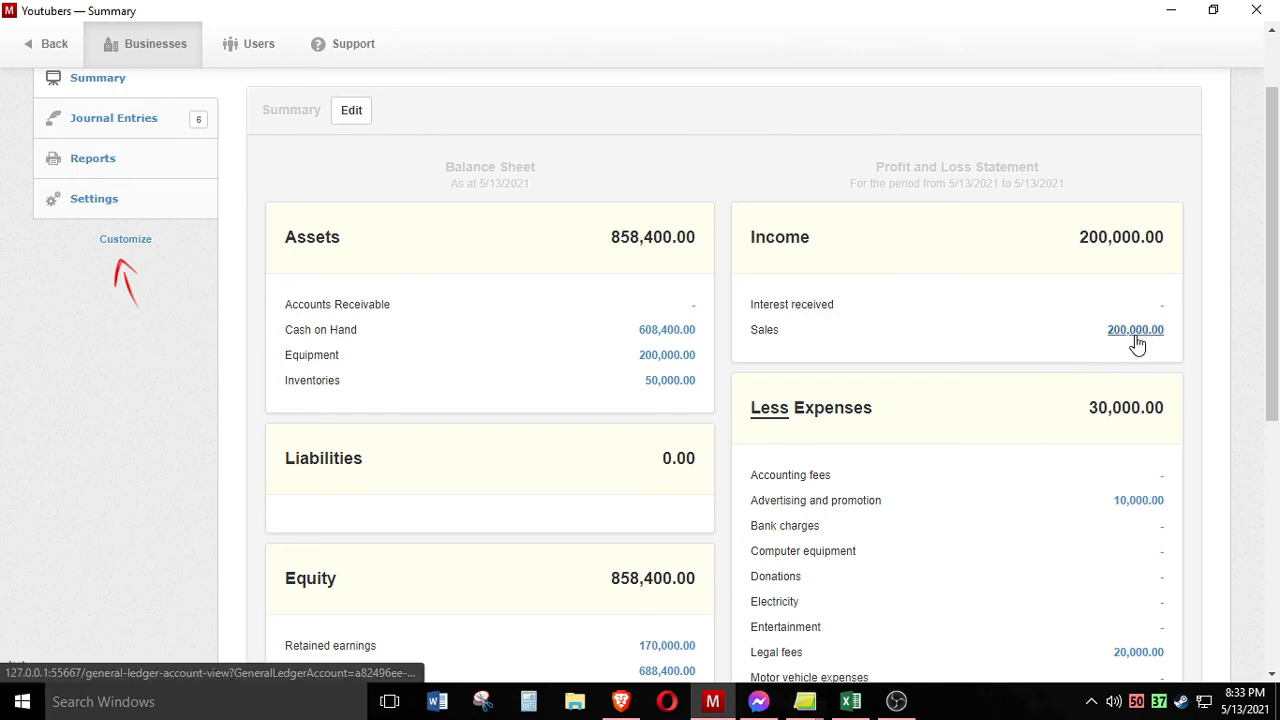
{"action": "scroll", "coordinate": [1128, 435], "scroll_direction": "down", "scroll_amount": 4}
{"action": "scroll", "coordinate": [1128, 435], "scroll_direction": "down", "scroll_amount": 4}
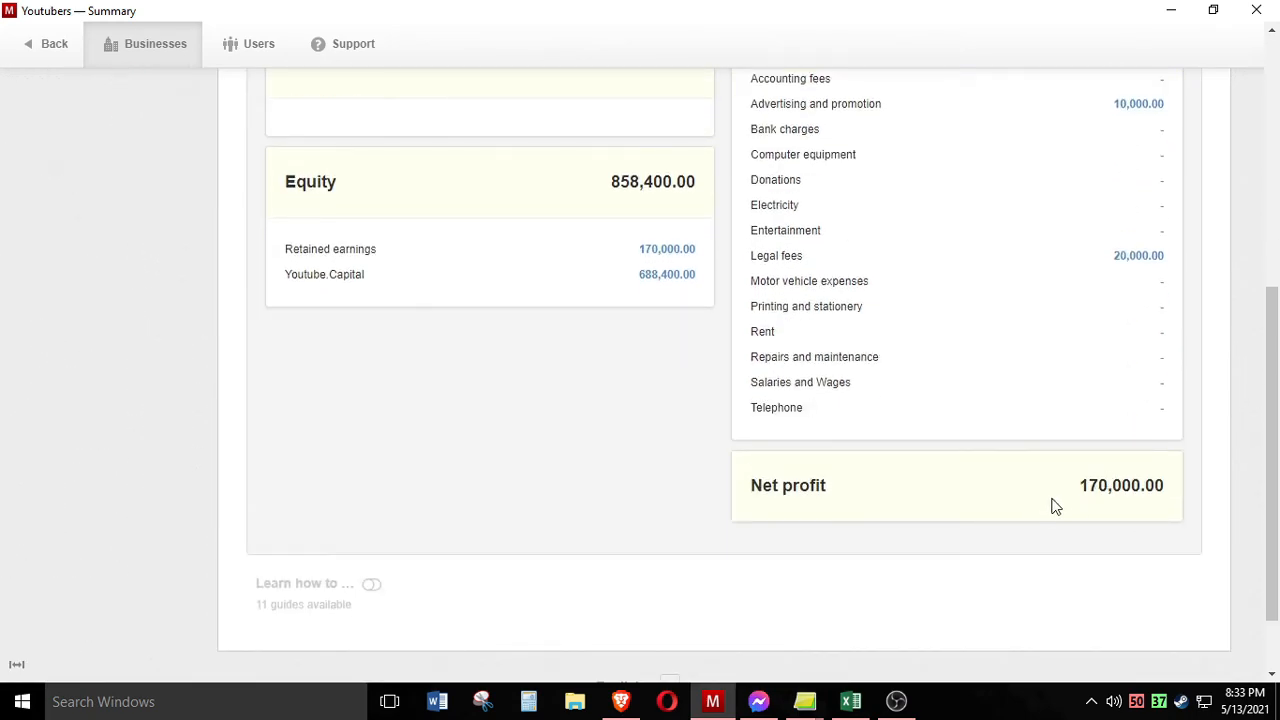
{"action": "double_click", "coordinate": [1062, 486]}
{"action": "scroll", "coordinate": [443, 557], "scroll_direction": "up", "scroll_amount": 10}
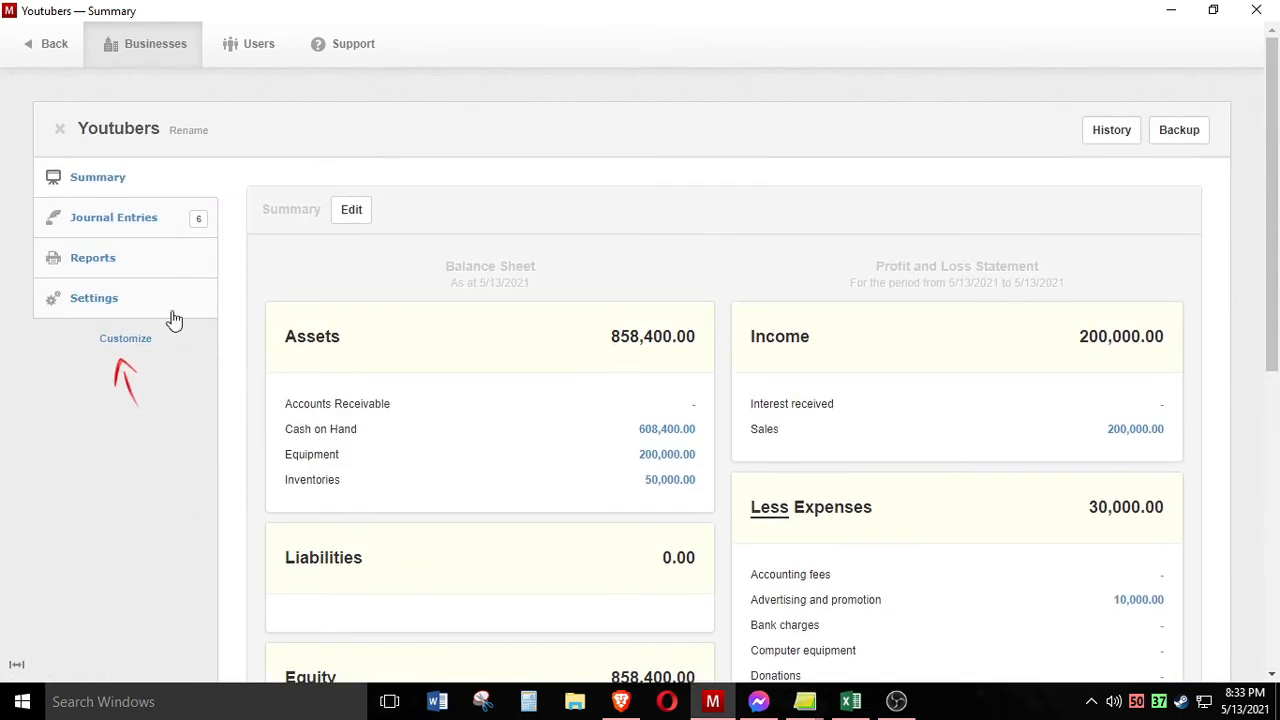
Check the rent payment in Excel and start a new journal entry for it in Manager
{"action": "left_click", "coordinate": [128, 226]}
{"action": "left_click", "coordinate": [851, 701]}
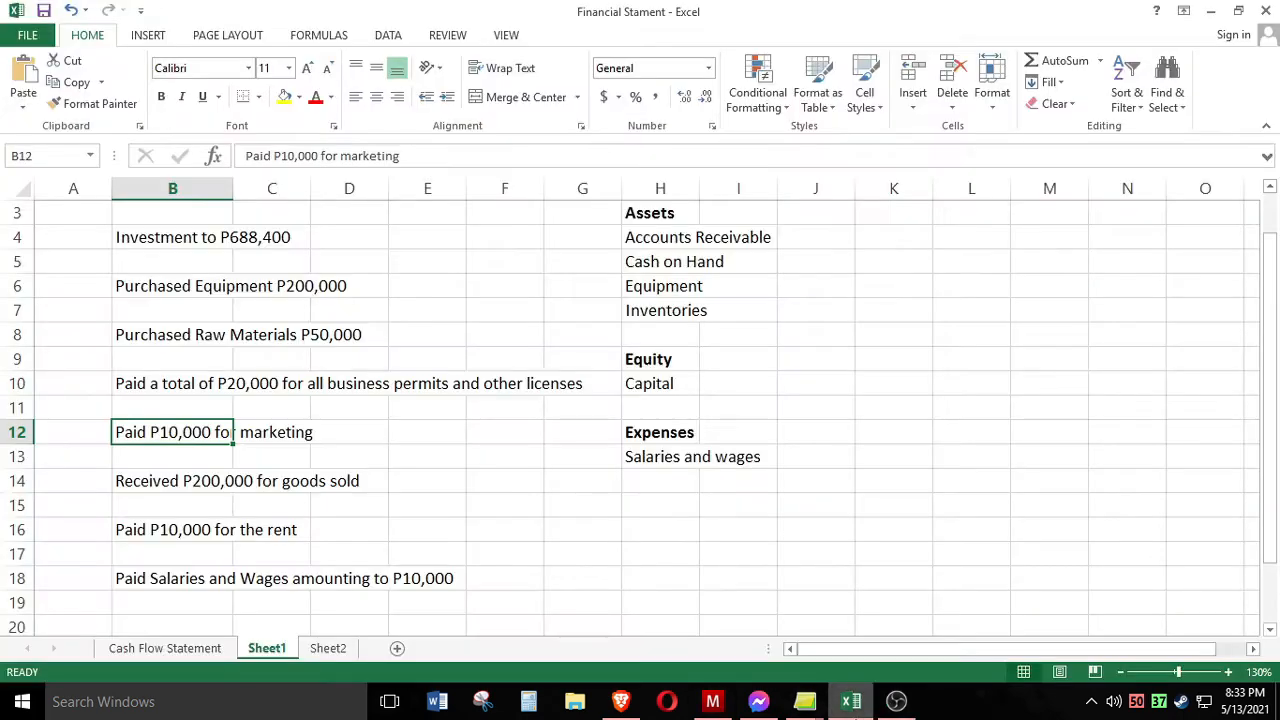
{"action": "scroll", "coordinate": [314, 529], "scroll_direction": "down", "scroll_amount": 1}
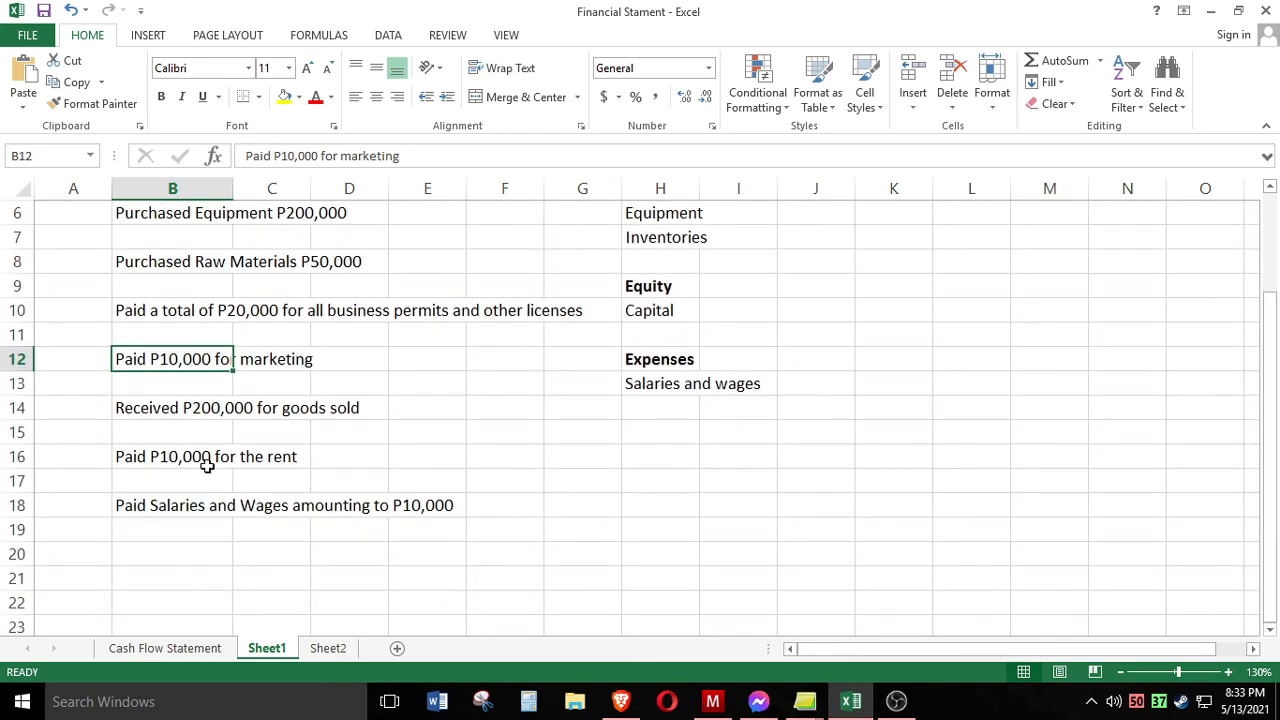
{"action": "left_click", "coordinate": [621, 701]}
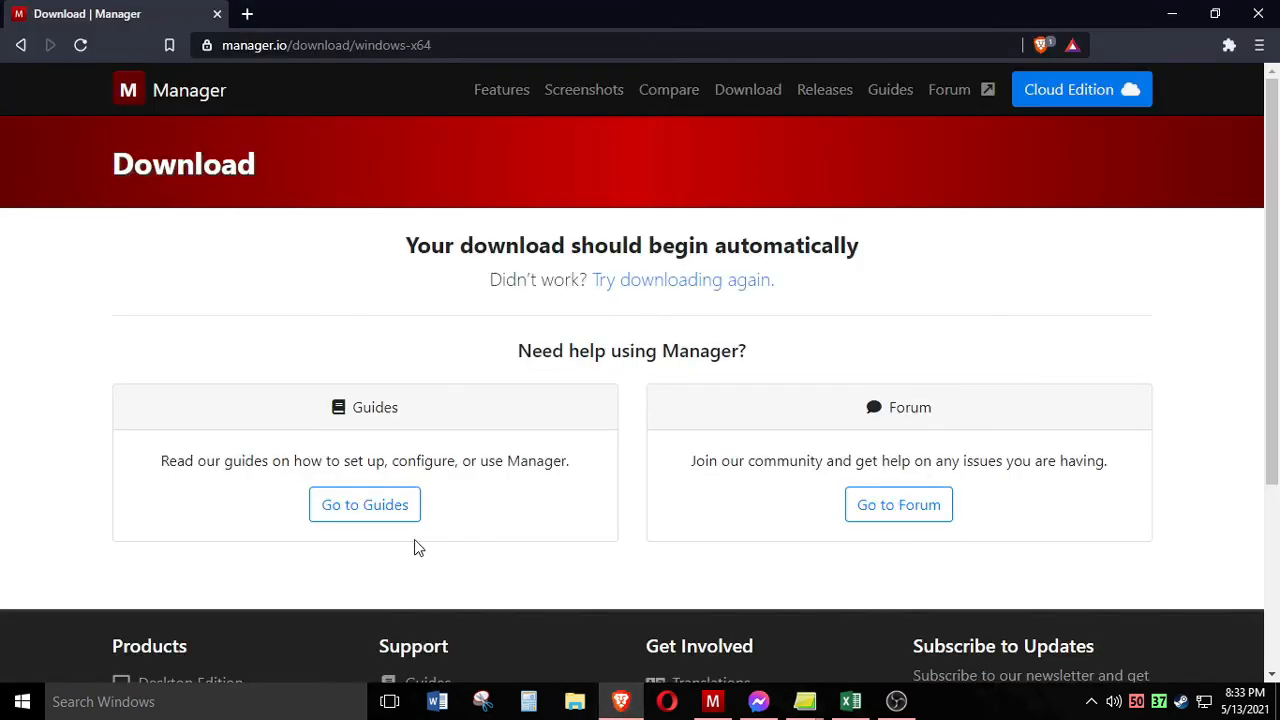
{"action": "left_click", "coordinate": [713, 701]}
{"action": "left_click", "coordinate": [431, 218]}
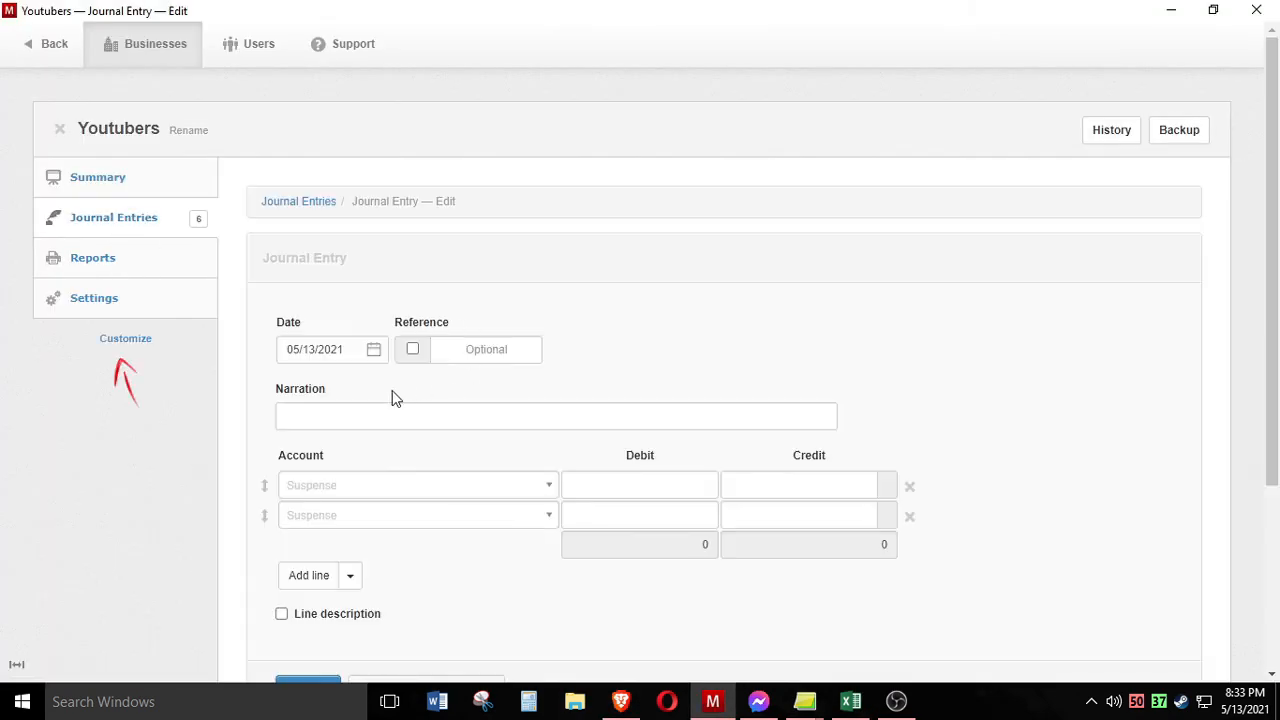
Set the narration to "Payment of rent" and choose Rent as the first line's account
{"action": "left_click", "coordinate": [364, 419]}
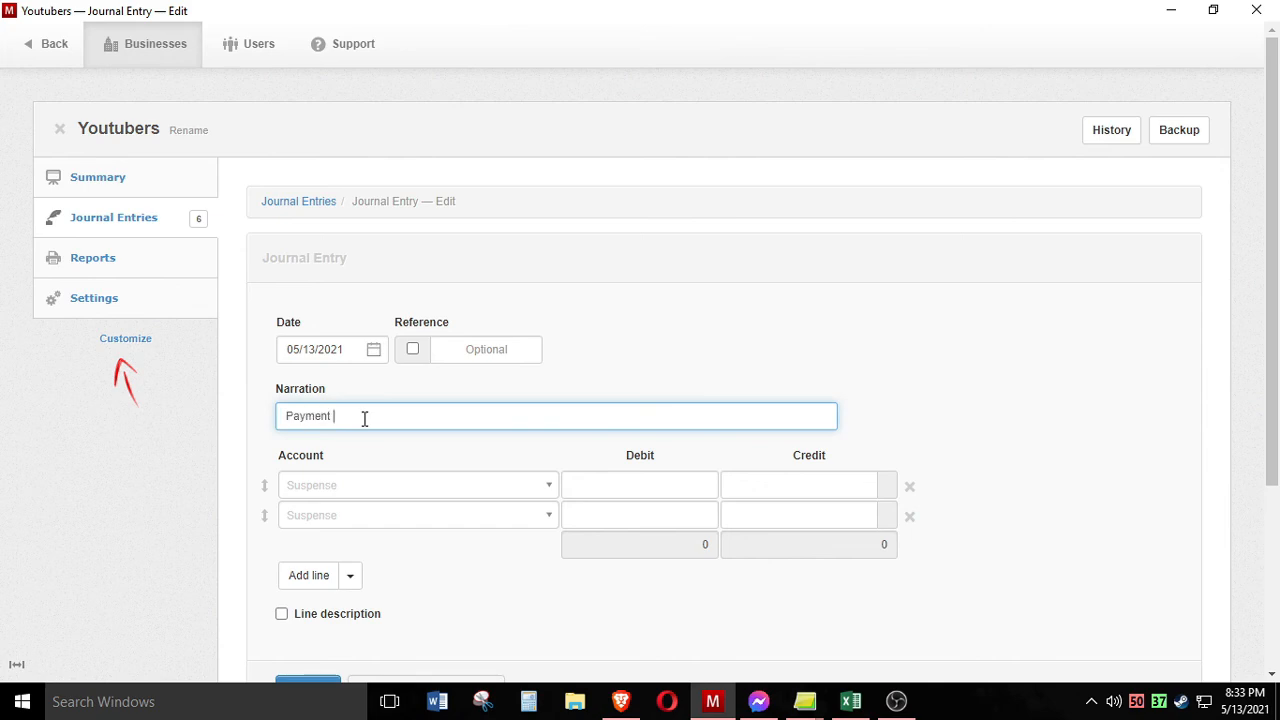
{"action": "type", "text": "Payment of rent"}
{"action": "left_click", "coordinate": [358, 484]}
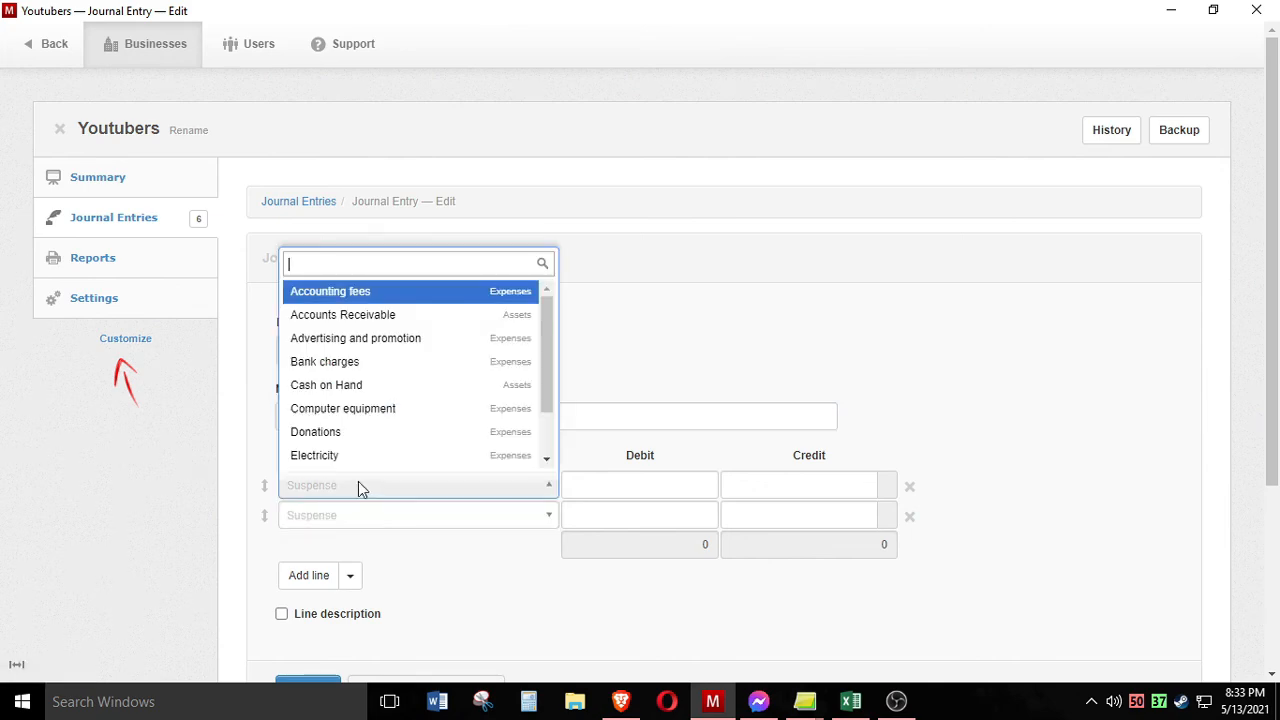
{"action": "type", "text": "rebn"}
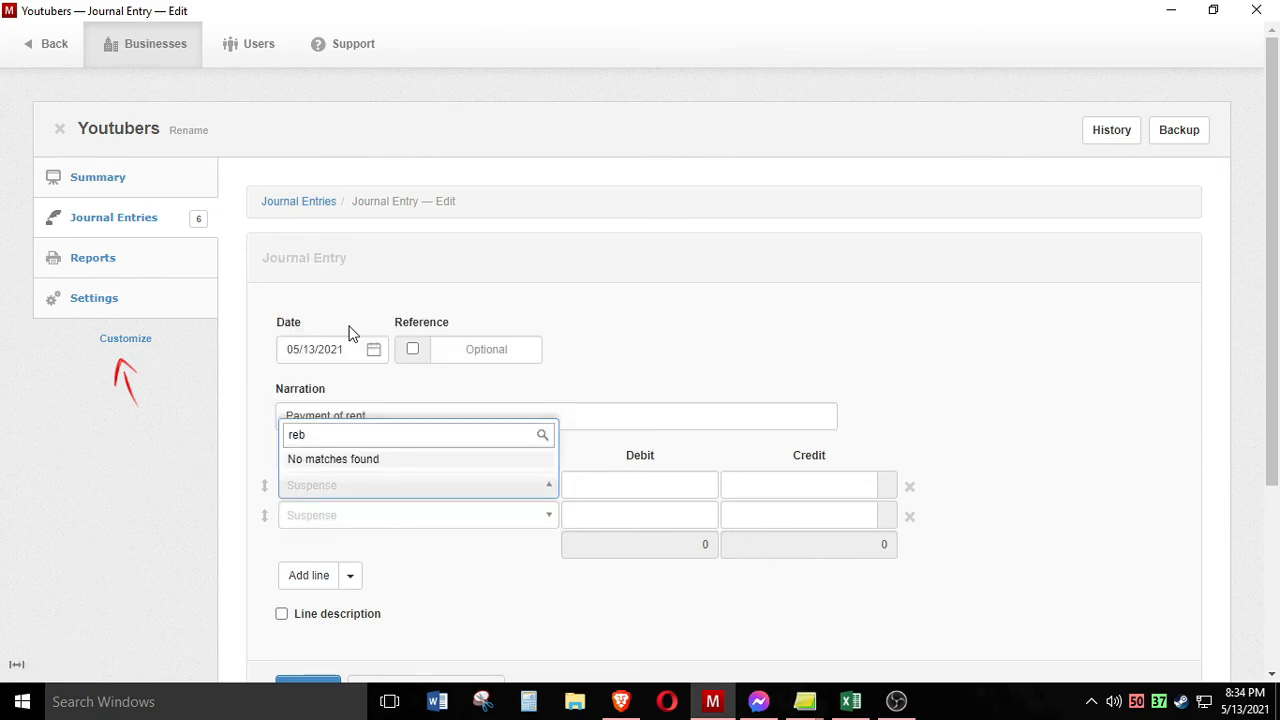
{"action": "key", "text": "BackSpace"}
{"action": "type", "text": "nt"}
{"action": "left_click", "coordinate": [371, 462]}
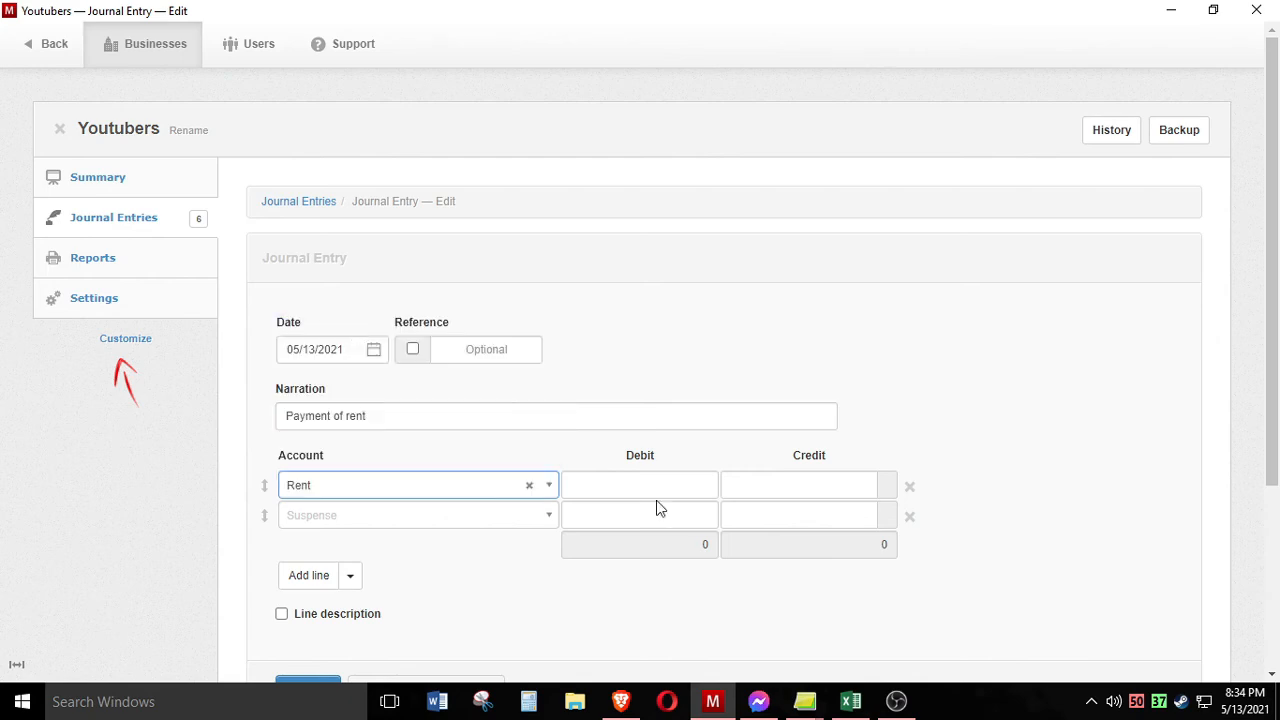
Recheck the rent amount in Excel and debit Rent 10000 in the Manager journal entry
{"action": "left_click", "coordinate": [666, 486]}
{"action": "left_click", "coordinate": [851, 701]}
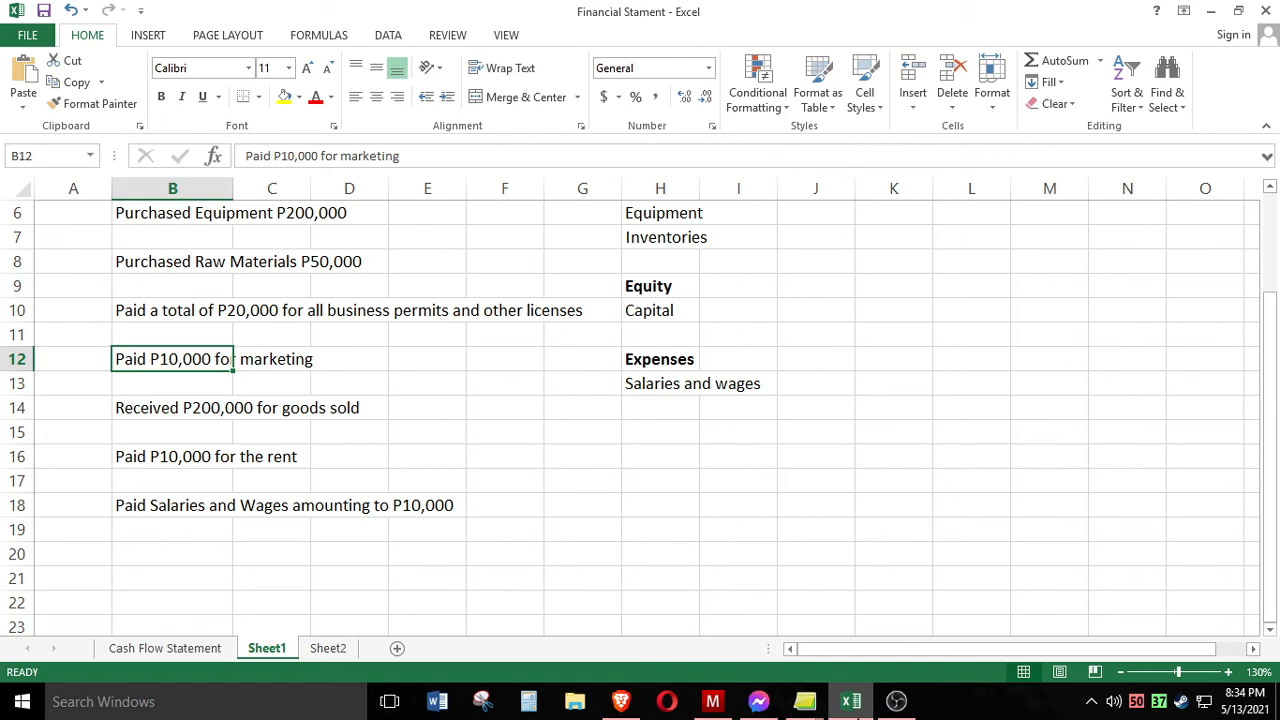
{"action": "left_click", "coordinate": [851, 701]}
{"action": "left_click", "coordinate": [671, 488]}
{"action": "type", "text": "1"}
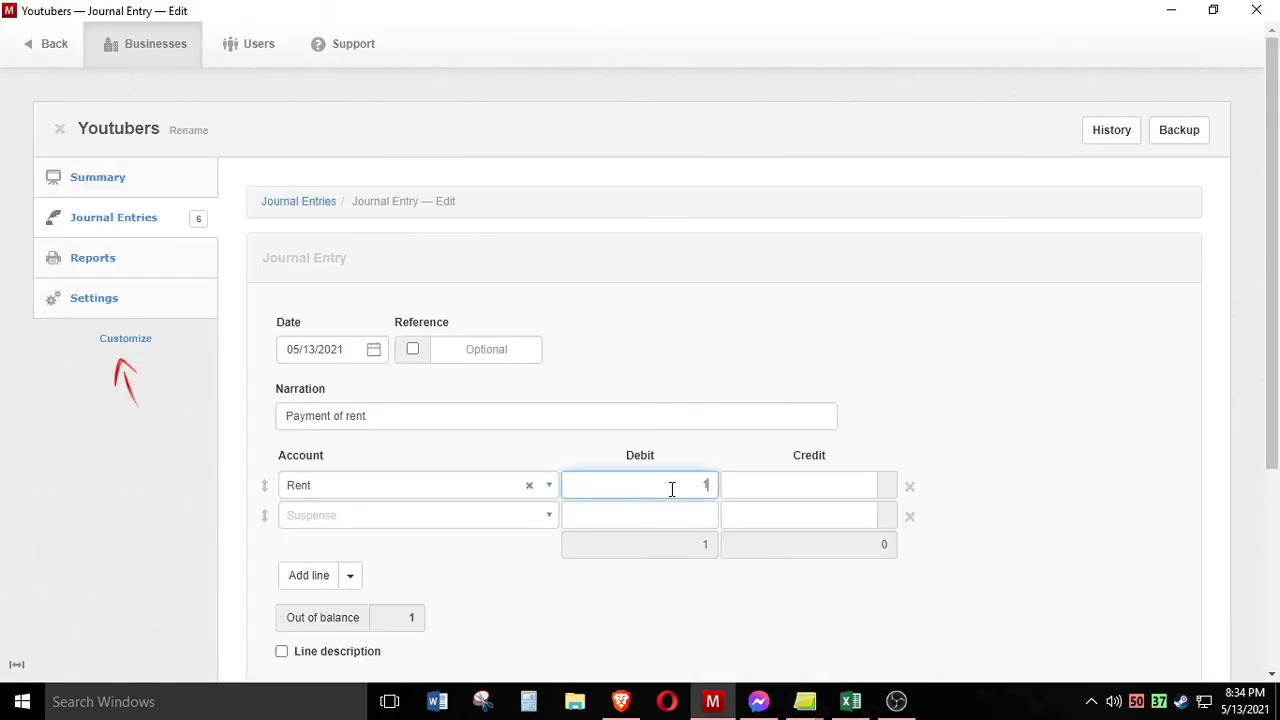
{"action": "type", "text": "0000"}
Credit Cash on Hand 10000 on the second line and create the rent entry with another blank one to follow
{"action": "left_click", "coordinate": [467, 515]}
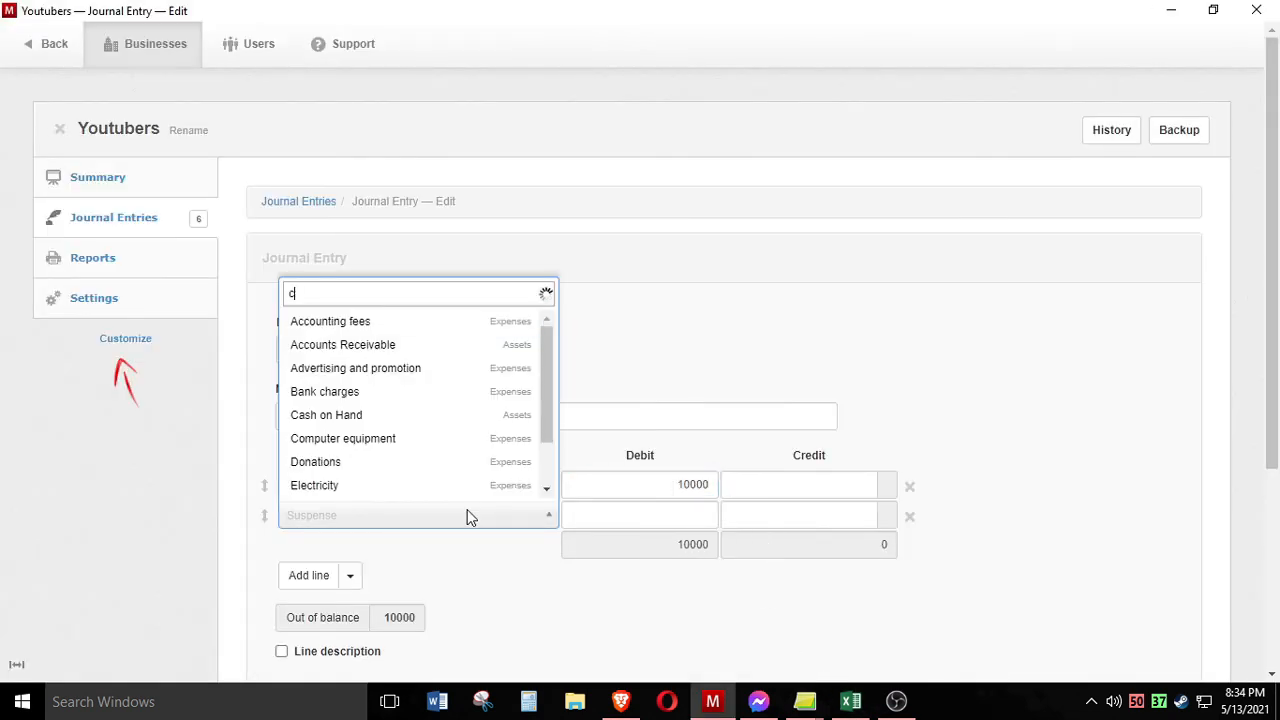
{"action": "type", "text": "cas"}
{"action": "key", "text": "Return"}
{"action": "left_click", "coordinate": [809, 521]}
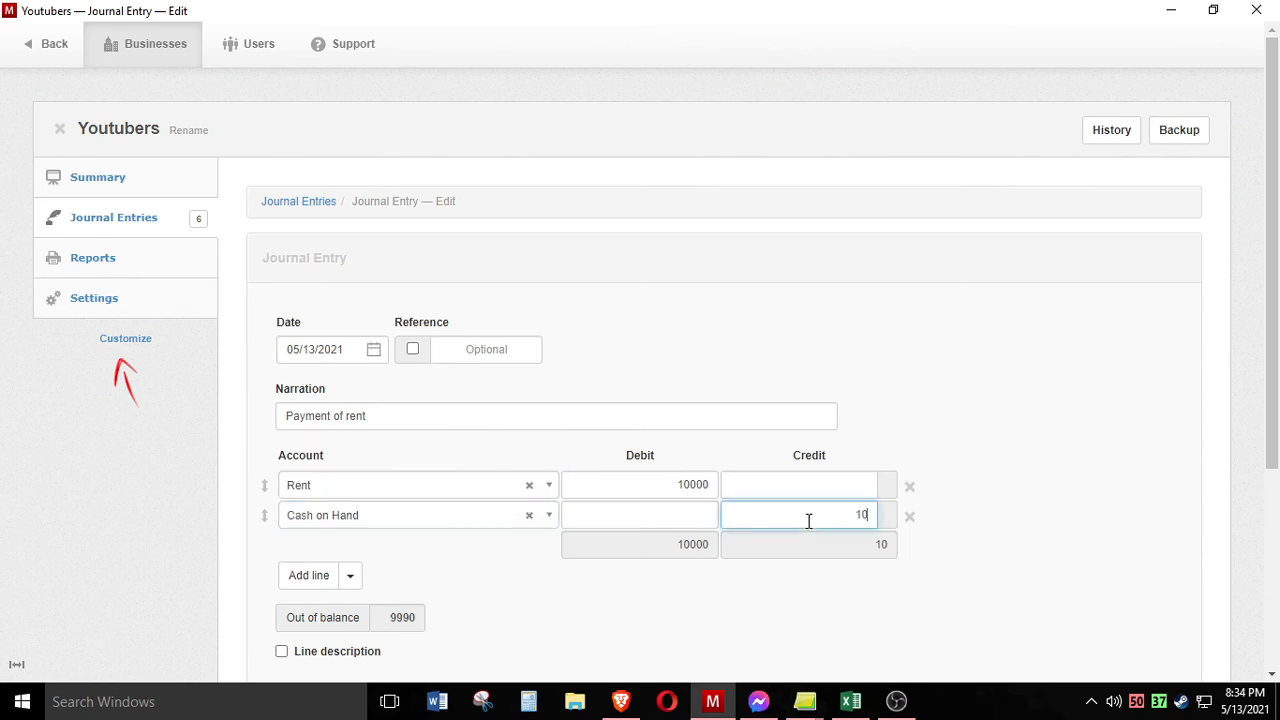
{"action": "type", "text": "10000"}
{"action": "scroll", "coordinate": [526, 601], "scroll_direction": "down", "scroll_amount": 1}
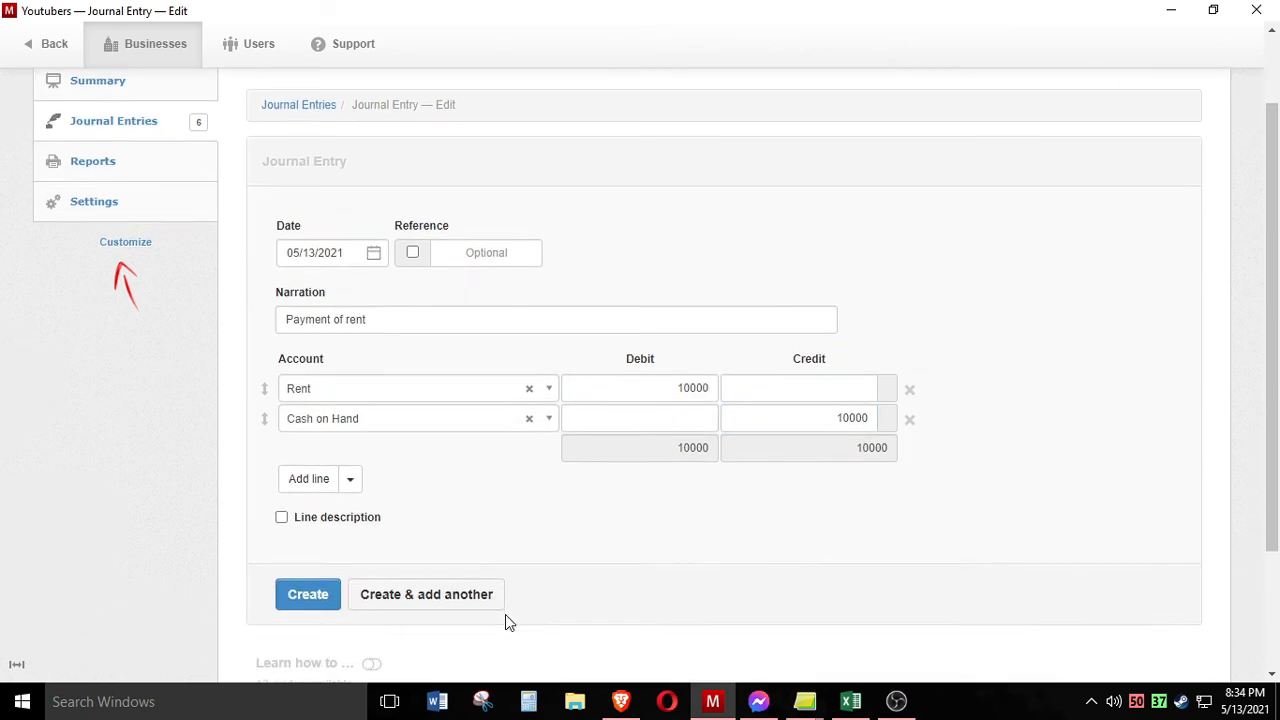
{"action": "left_click", "coordinate": [429, 600]}
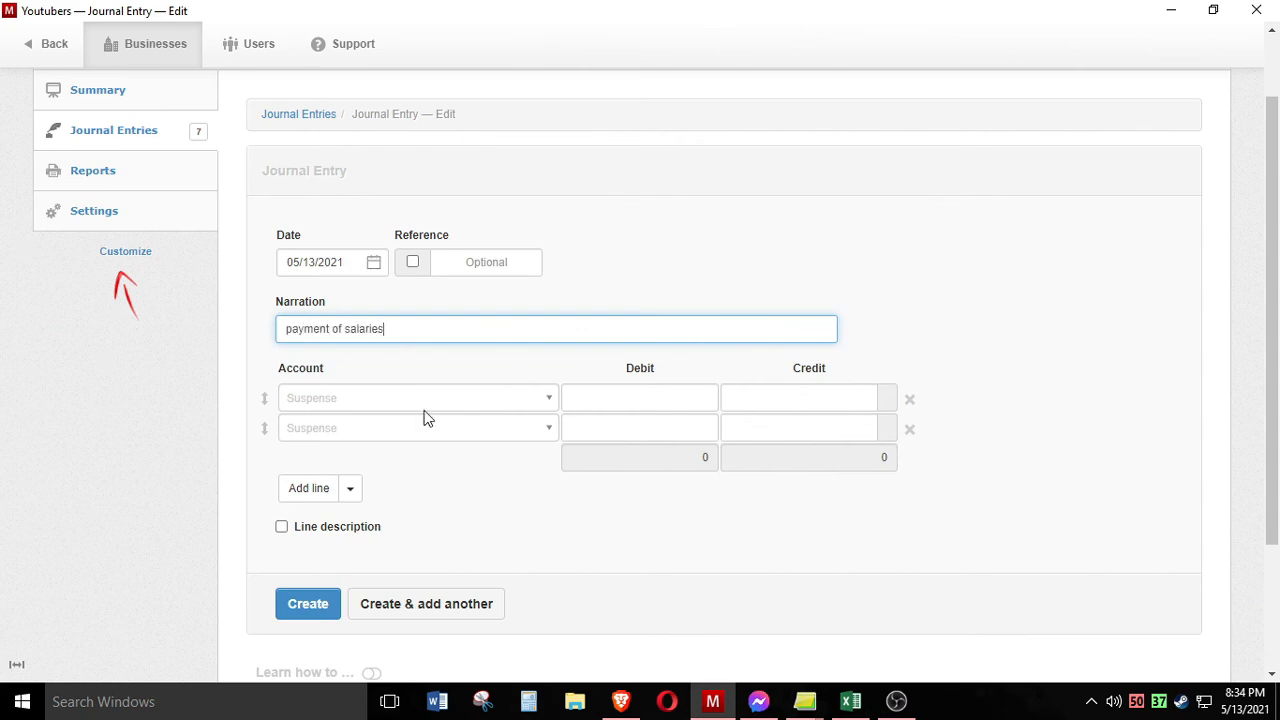
Check the salaries and wages payment in Excel and debit Salaries and Wages 10000 on the Manager journal entry's first line
{"action": "left_click", "coordinate": [851, 701]}
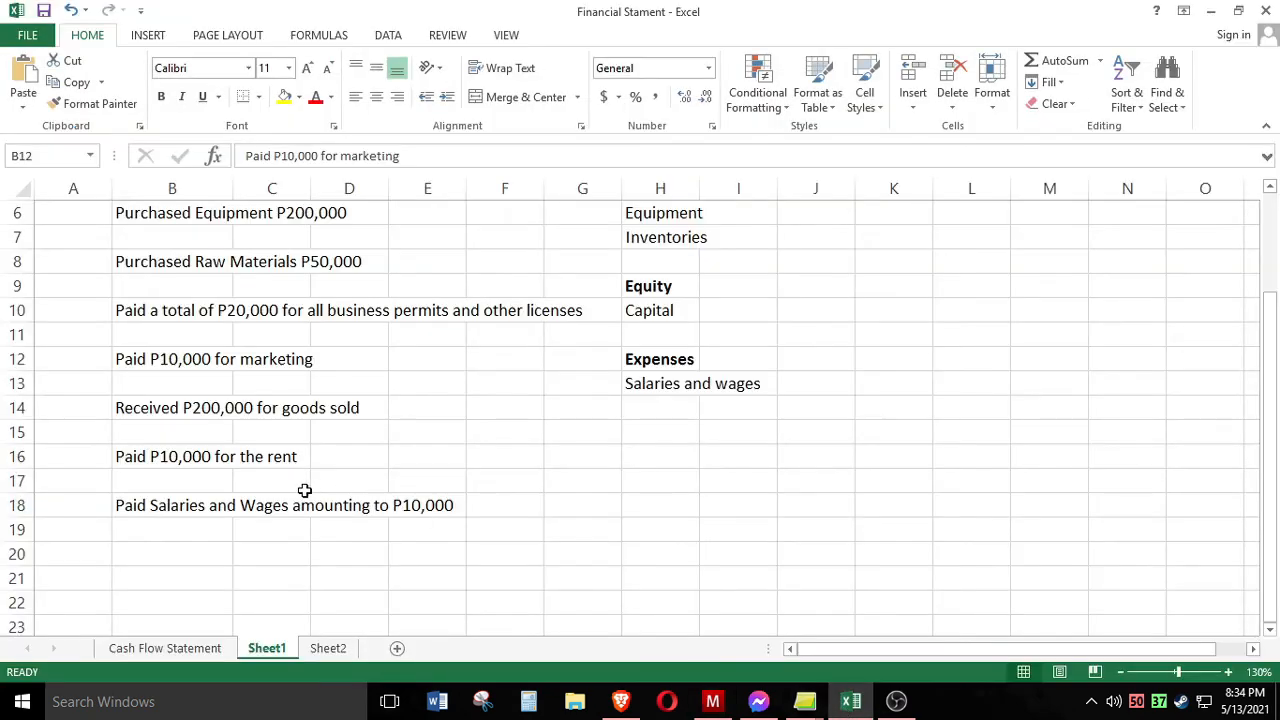
{"action": "left_click", "coordinate": [713, 699]}
{"action": "left_click", "coordinate": [326, 399]}
{"action": "type", "text": "sa"}
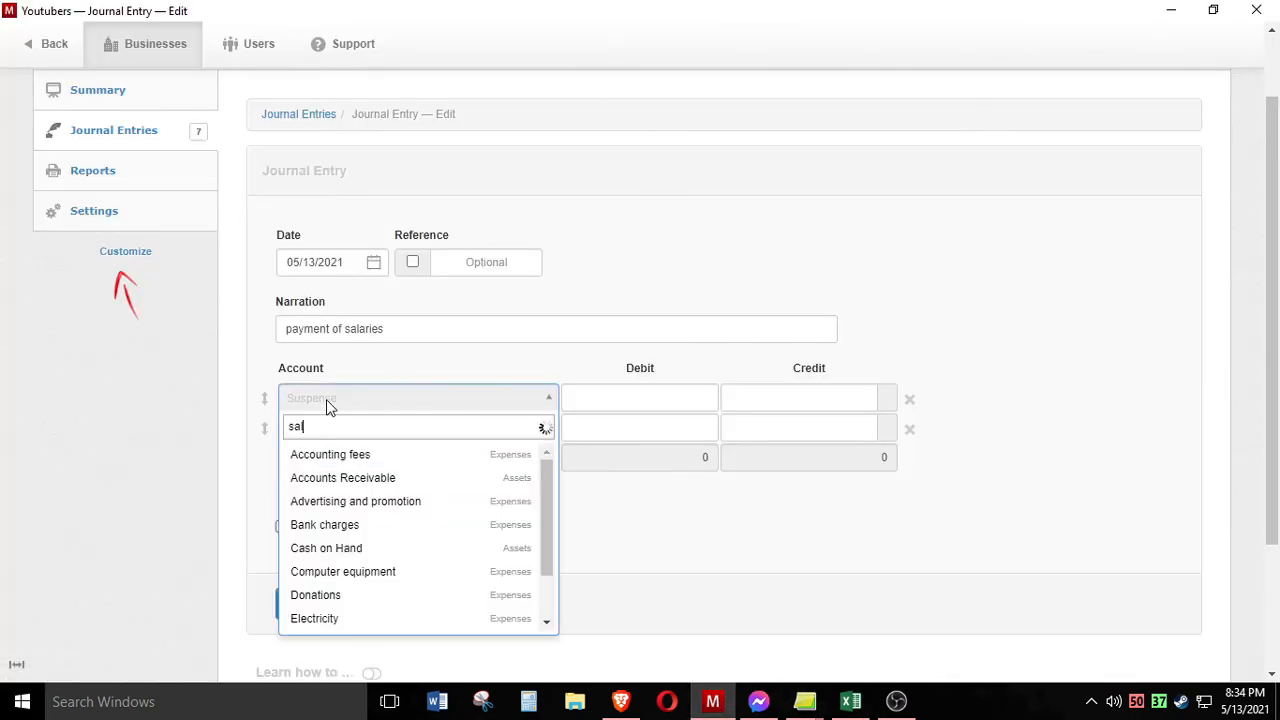
{"action": "type", "text": "lar"}
{"action": "left_click", "coordinate": [380, 455]}
{"action": "left_click", "coordinate": [686, 396]}
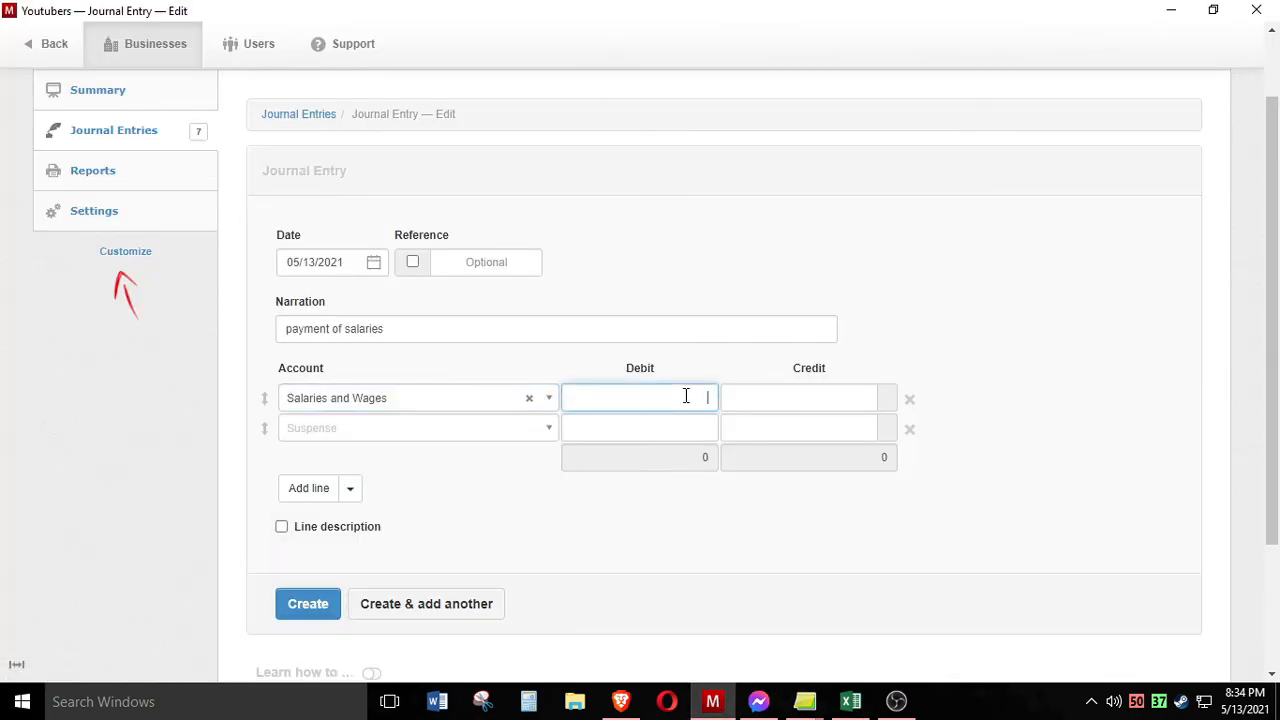
{"action": "type", "text": "10000"}
Credit Cash on Hand 10000 on the second line and create the salaries journal entry
{"action": "left_click", "coordinate": [447, 430]}
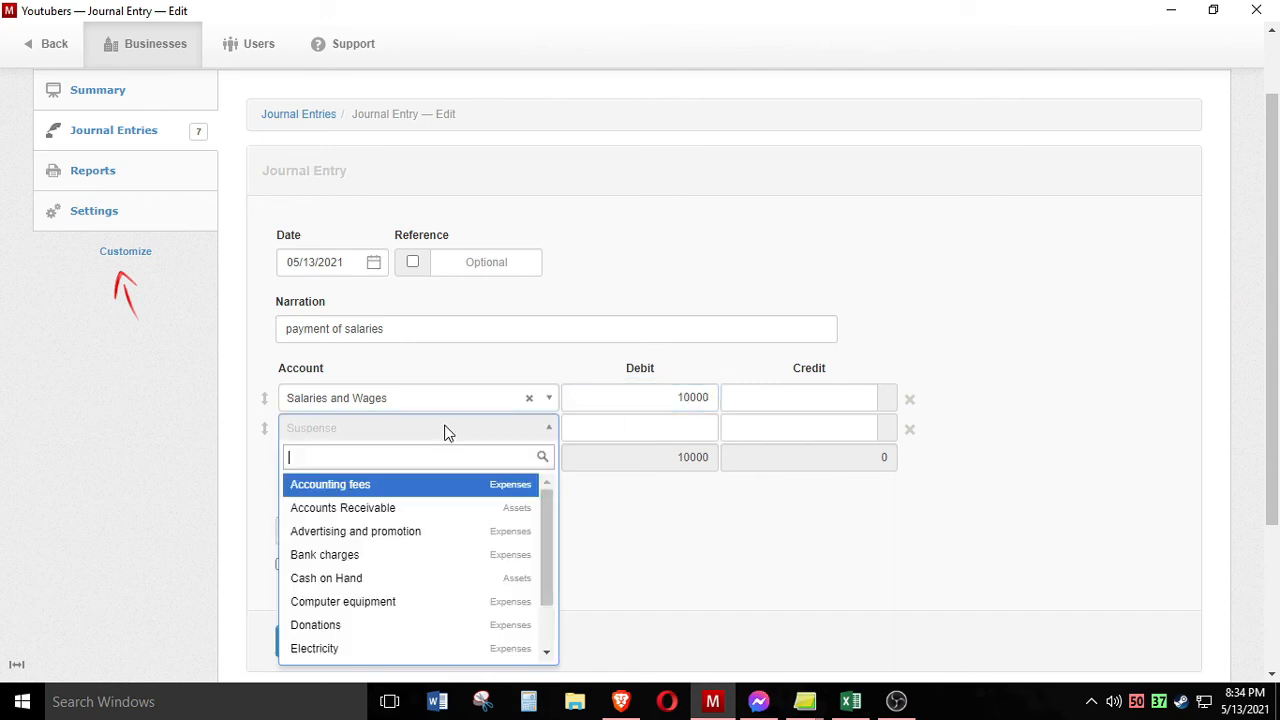
{"action": "type", "text": "cas"}
{"action": "left_click", "coordinate": [374, 486]}
{"action": "left_click", "coordinate": [830, 431]}
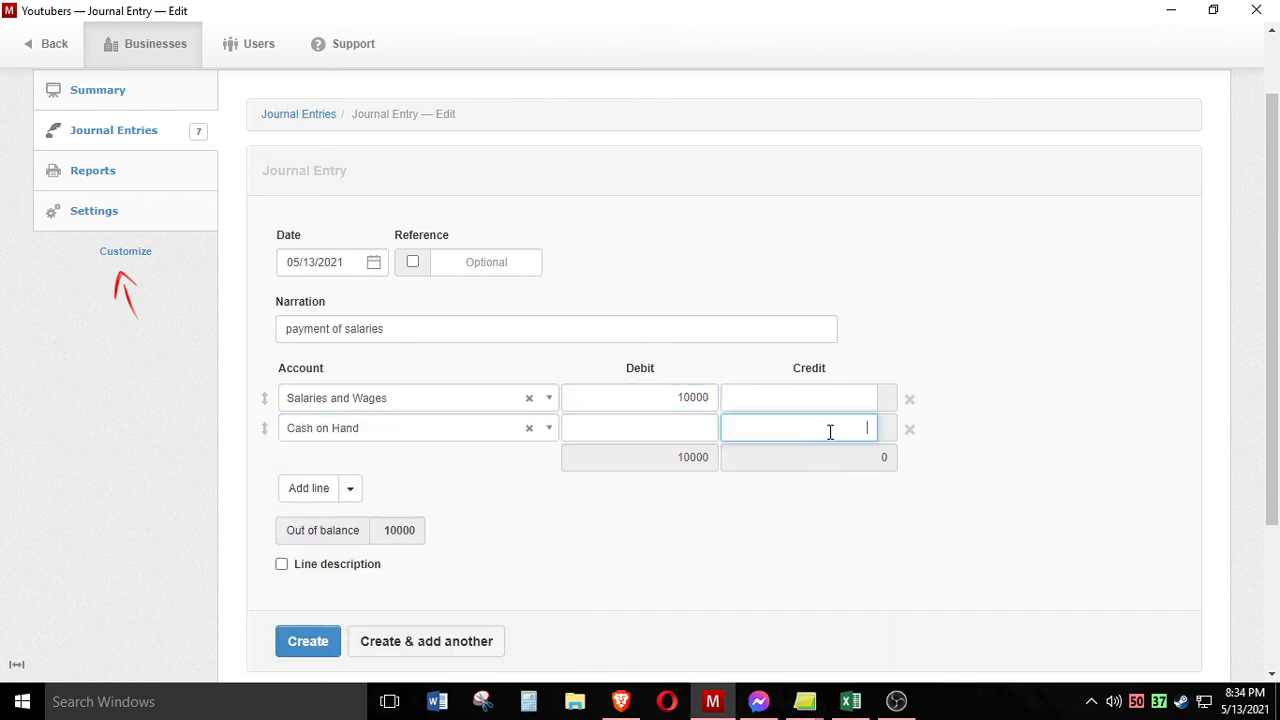
{"action": "type", "text": "10000"}
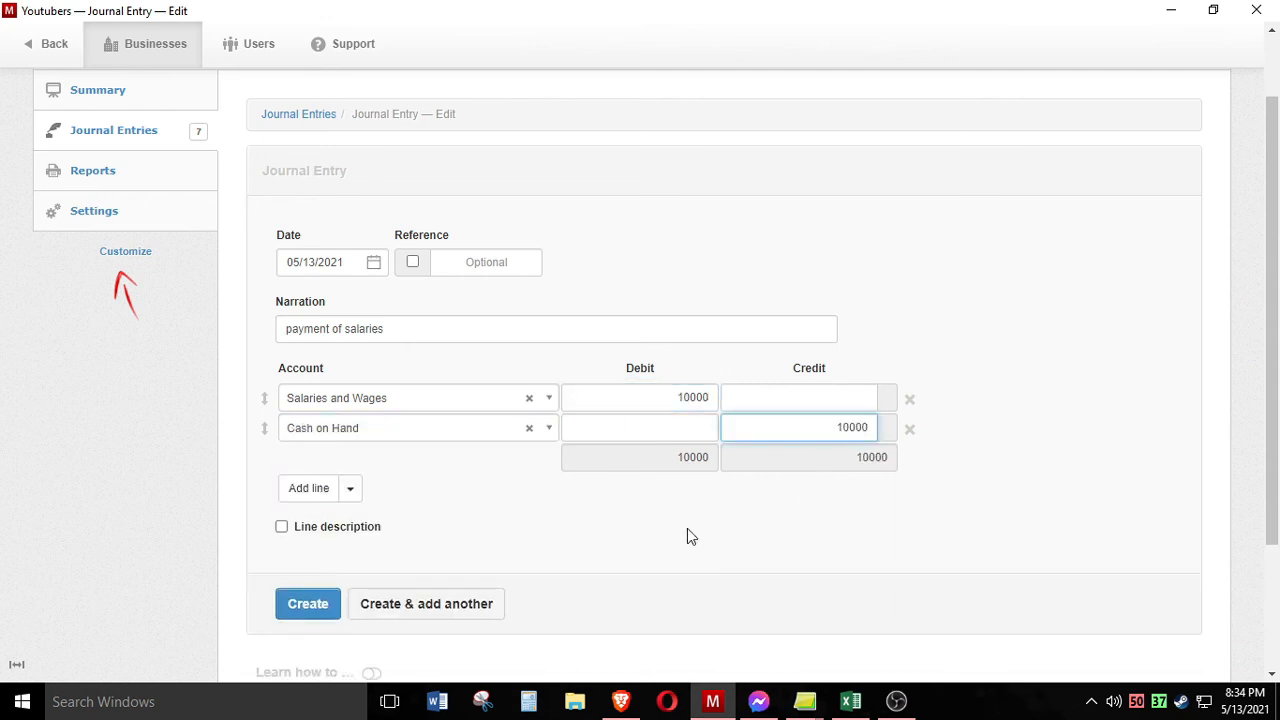
{"action": "left_click", "coordinate": [316, 608]}
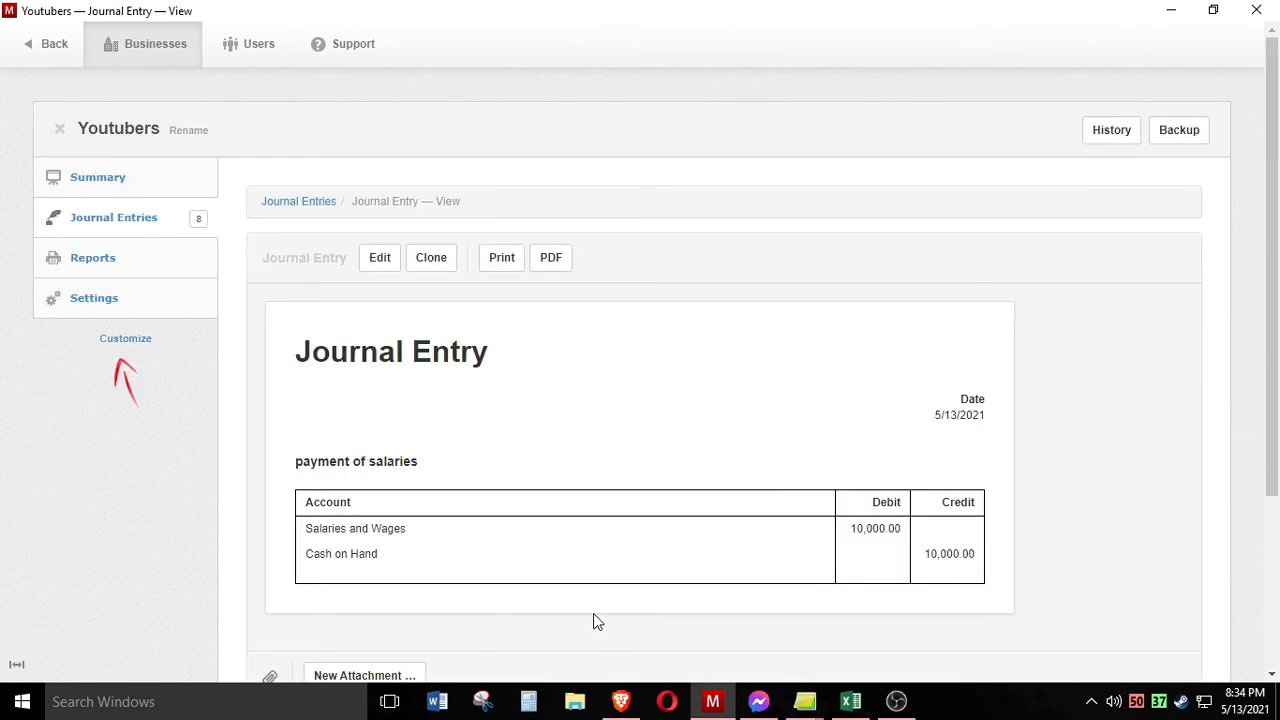
Open the business summary and review the balance sheet, the expenses and the net profit
{"action": "left_click", "coordinate": [110, 180]}
{"action": "scroll", "coordinate": [600, 435], "scroll_direction": "down", "scroll_amount": 1}
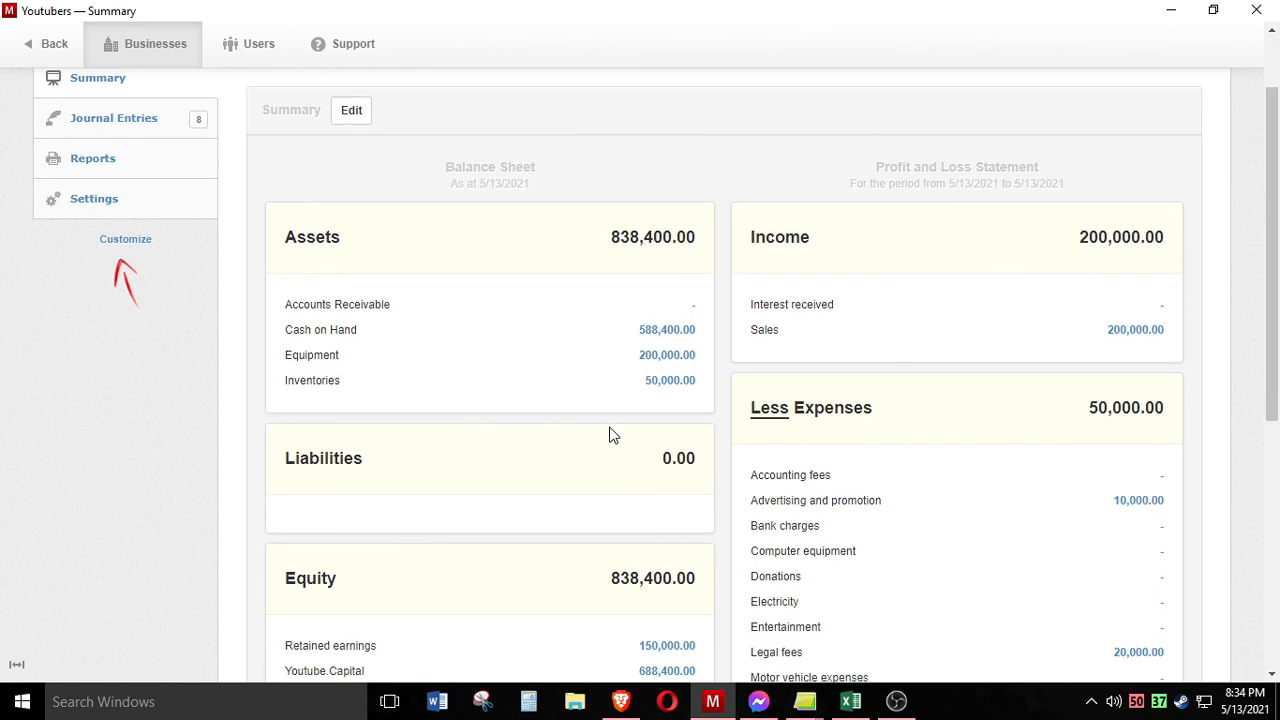
{"action": "scroll", "coordinate": [540, 440], "scroll_direction": "down", "scroll_amount": 1}
{"action": "scroll", "coordinate": [525, 437], "scroll_direction": "up", "scroll_amount": 1}
{"action": "scroll", "coordinate": [643, 466], "scroll_direction": "down", "scroll_amount": 2}
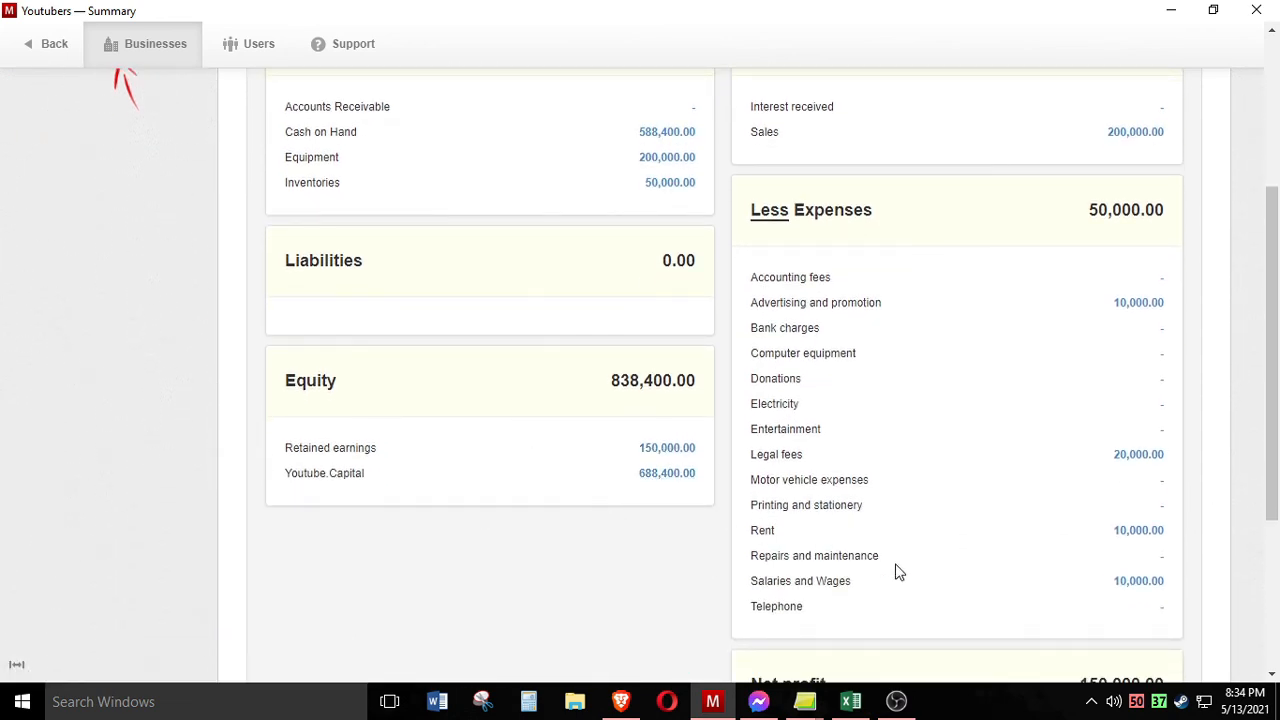
{"action": "scroll", "coordinate": [995, 410], "scroll_direction": "up", "scroll_amount": 1}
{"action": "scroll", "coordinate": [982, 430], "scroll_direction": "down", "scroll_amount": 2}
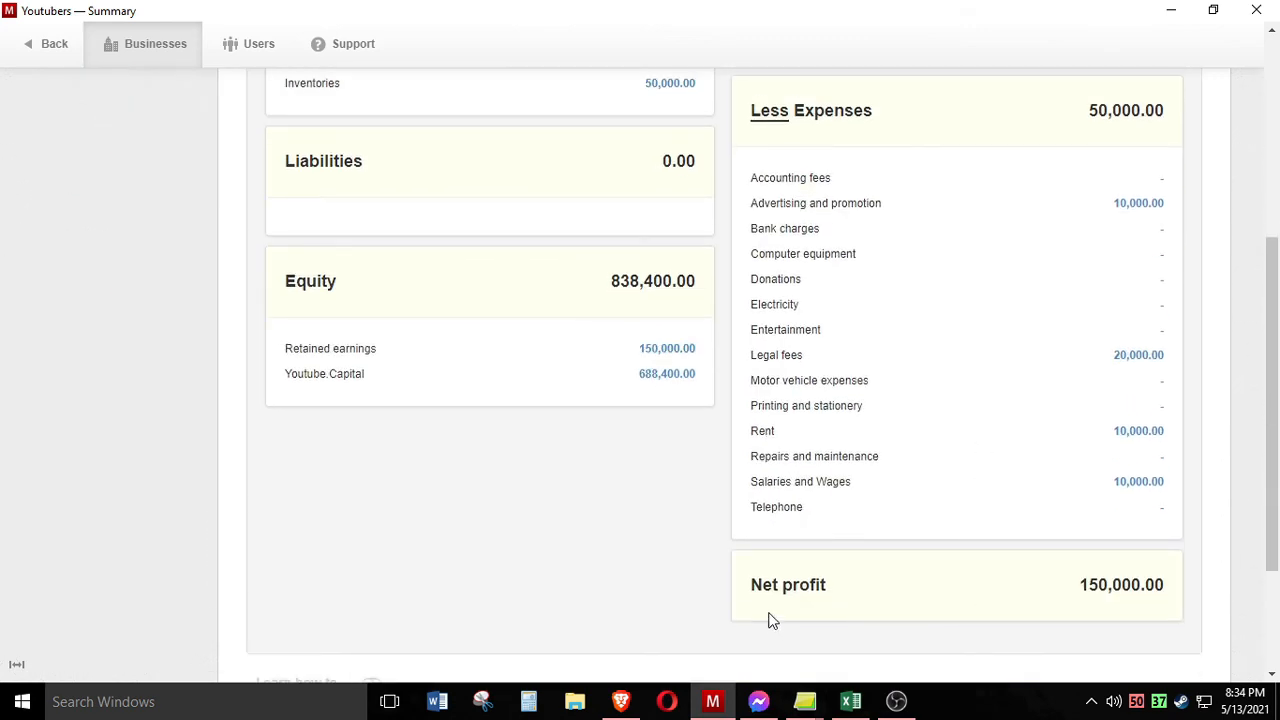
{"action": "left_click_drag", "start_coordinate": [1078, 590], "coordinate": [1172, 597]}
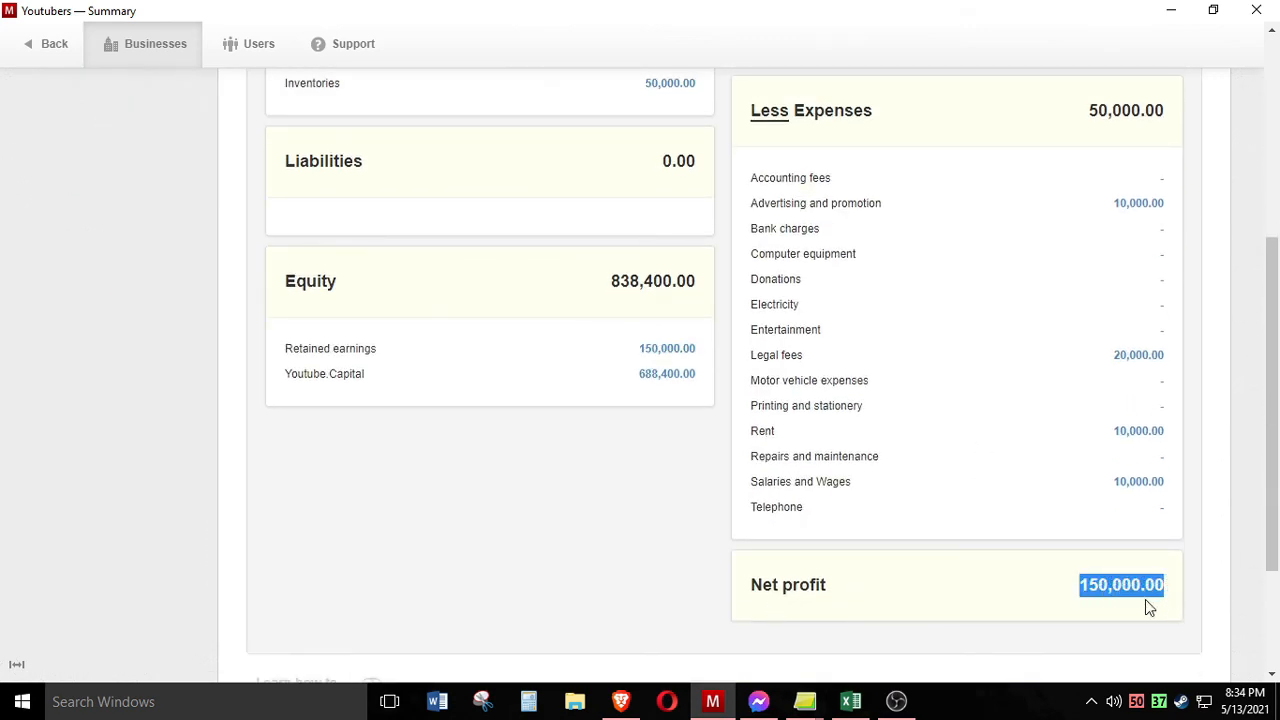
Examine the transactions behind the Cash on Hand balance and return to the summary
{"action": "scroll", "coordinate": [1003, 614], "scroll_direction": "up", "scroll_amount": 3}
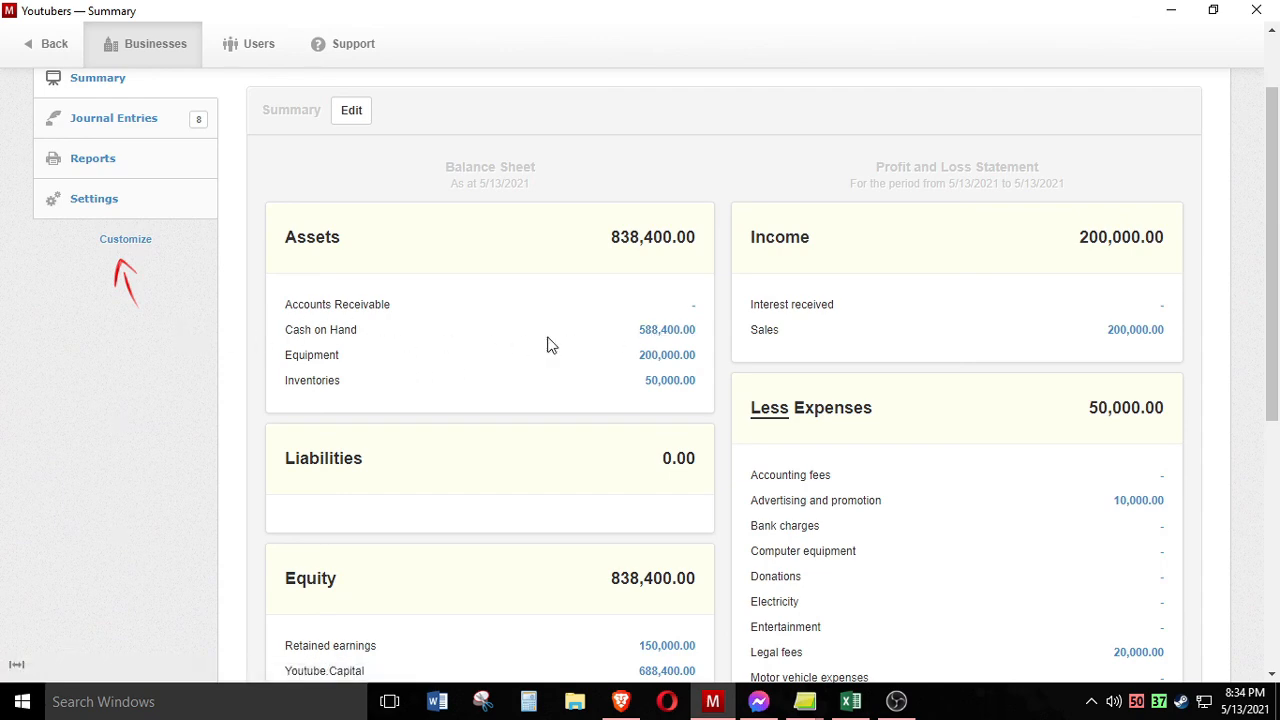
{"action": "left_click", "coordinate": [675, 333]}
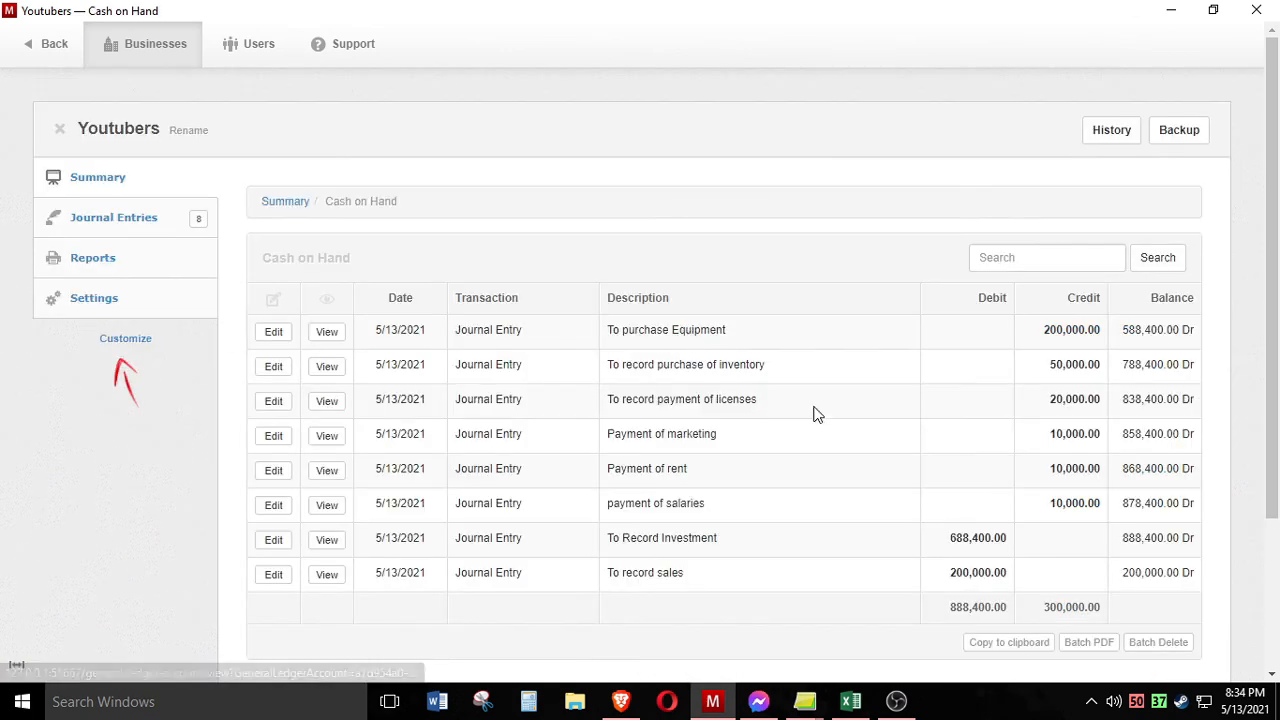
{"action": "scroll", "coordinate": [930, 477], "scroll_direction": "down", "scroll_amount": 1}
{"action": "scroll", "coordinate": [996, 507], "scroll_direction": "up", "scroll_amount": 1}
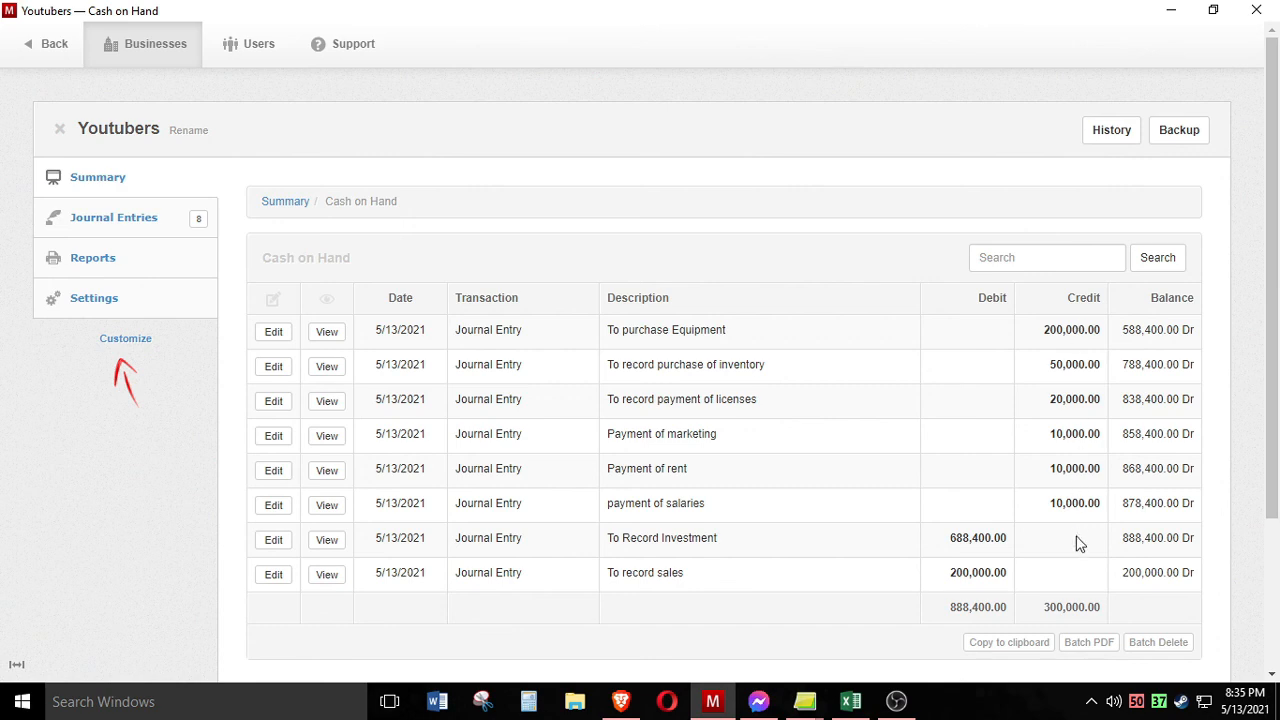
{"action": "left_click", "coordinate": [50, 46]}
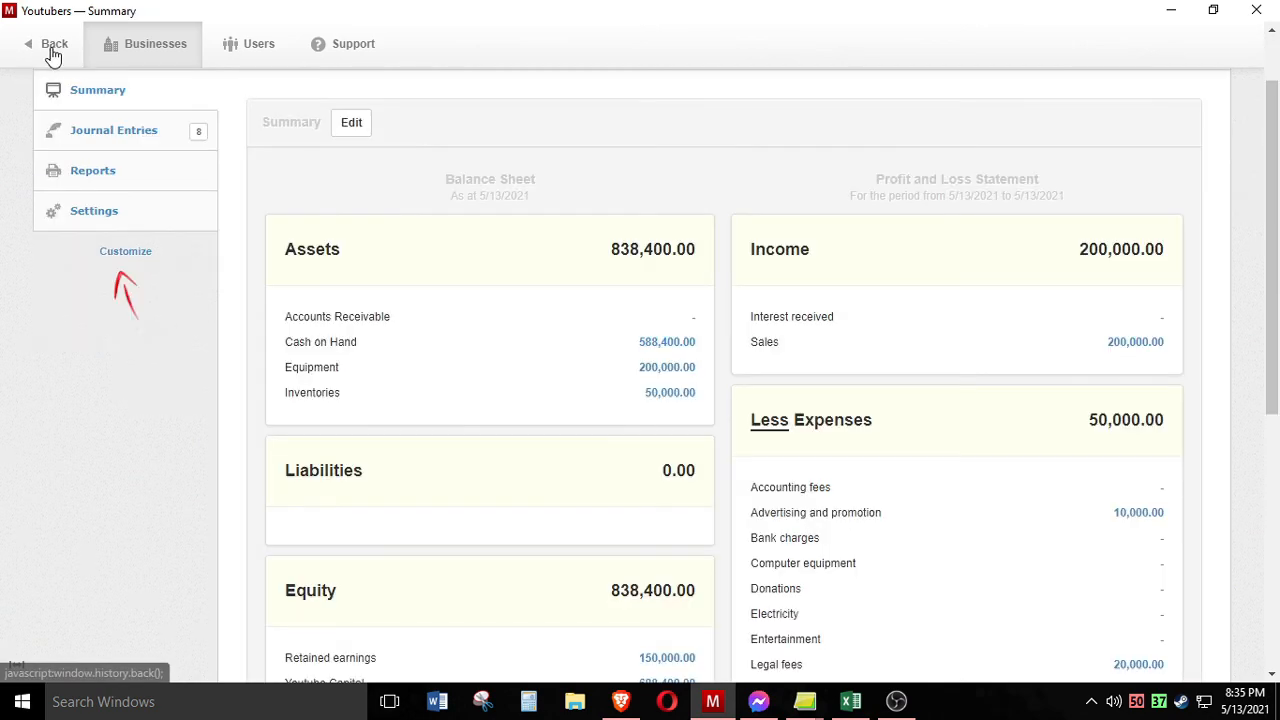
Examine the transactions behind the Youtube.Capital and Retained earnings balances, returning to the summary after each
{"action": "scroll", "coordinate": [978, 453], "scroll_direction": "down", "scroll_amount": 1}
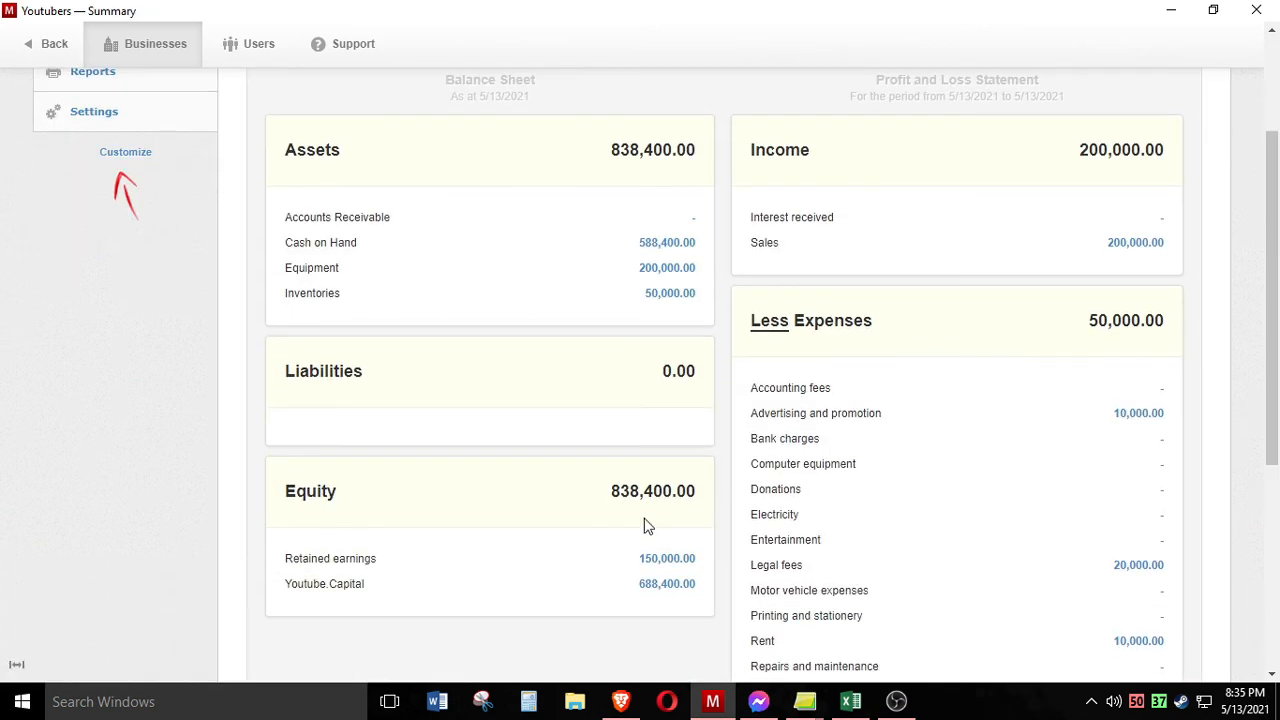
{"action": "left_click", "coordinate": [672, 585]}
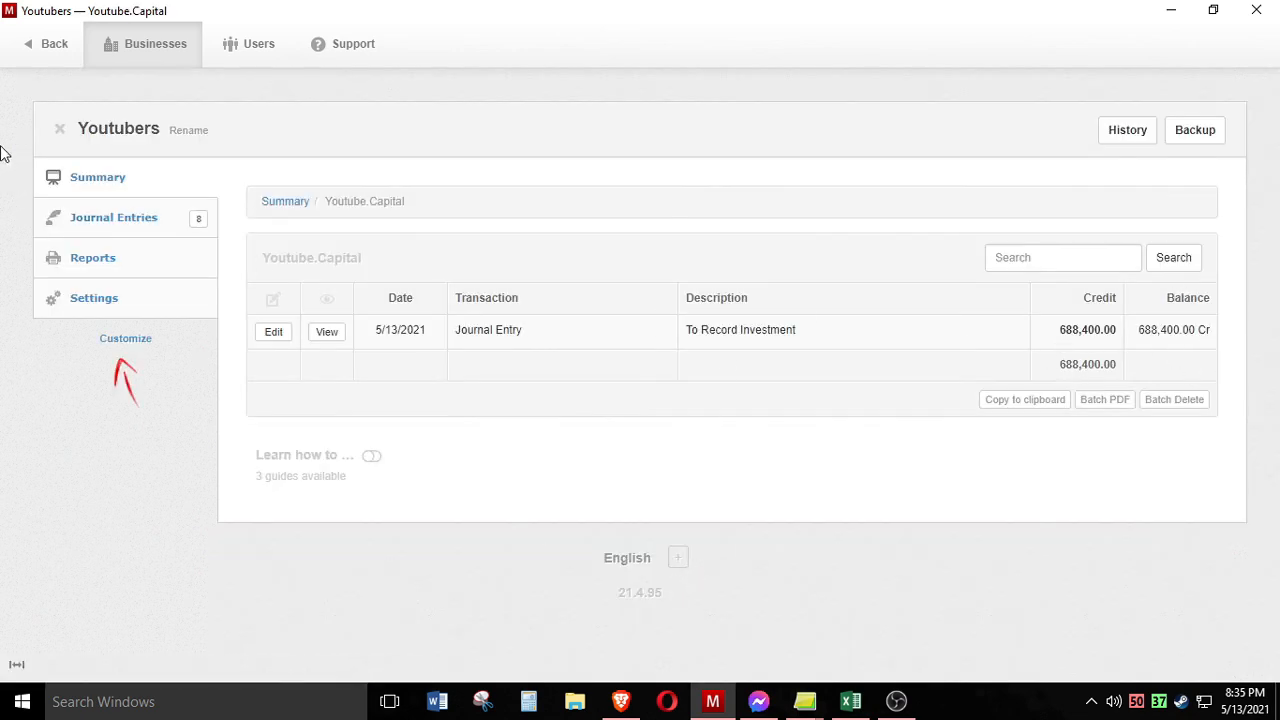
{"action": "left_click", "coordinate": [40, 43]}
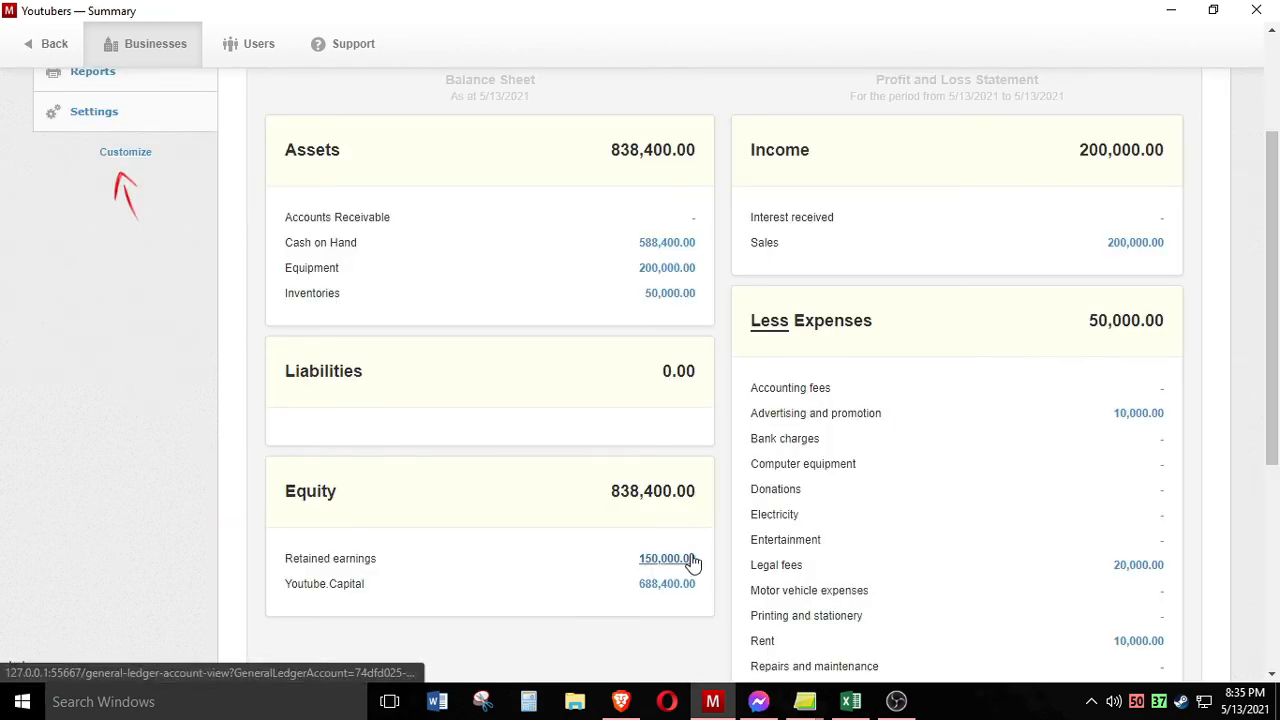
{"action": "left_click", "coordinate": [662, 560]}
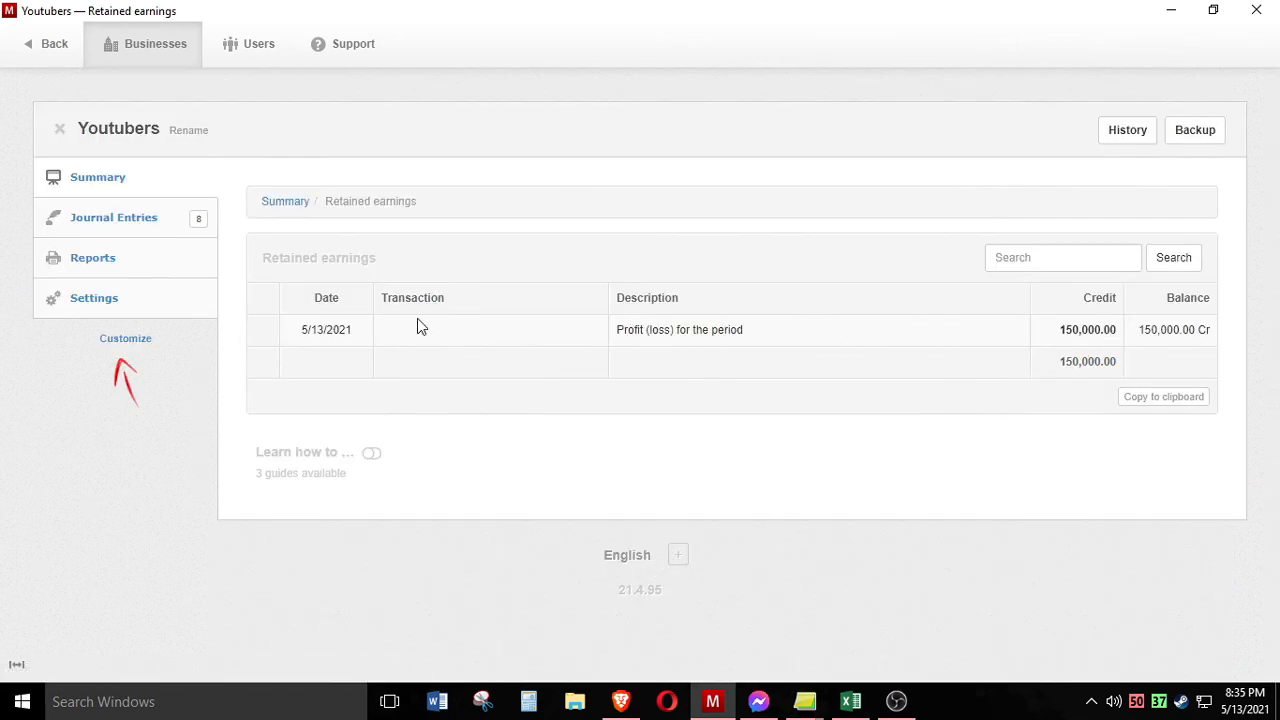
{"action": "left_click", "coordinate": [45, 43]}
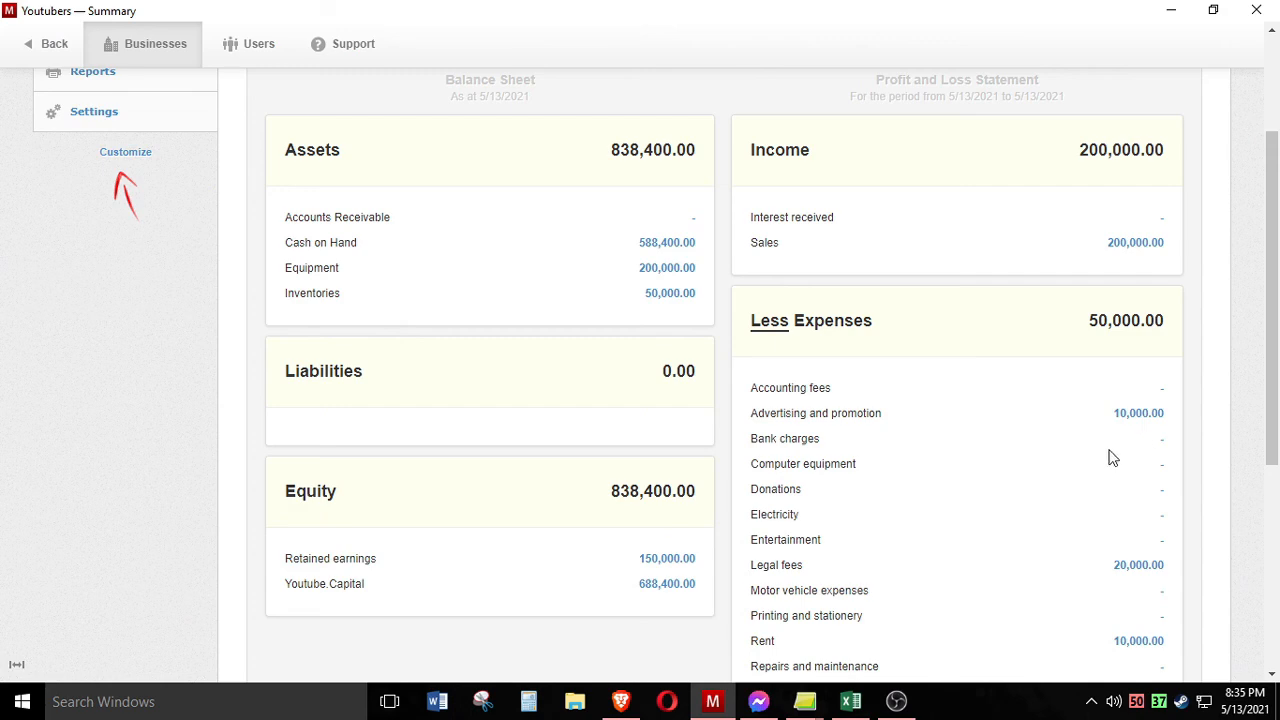
Review the whole summary again, comparing assets with liabilities and equity and income with expenses
{"action": "scroll", "coordinate": [1110, 455], "scroll_direction": "down", "scroll_amount": 2}
{"action": "scroll", "coordinate": [1080, 460], "scroll_direction": "up", "scroll_amount": 2}
{"action": "scroll", "coordinate": [676, 458], "scroll_direction": "up", "scroll_amount": 2}
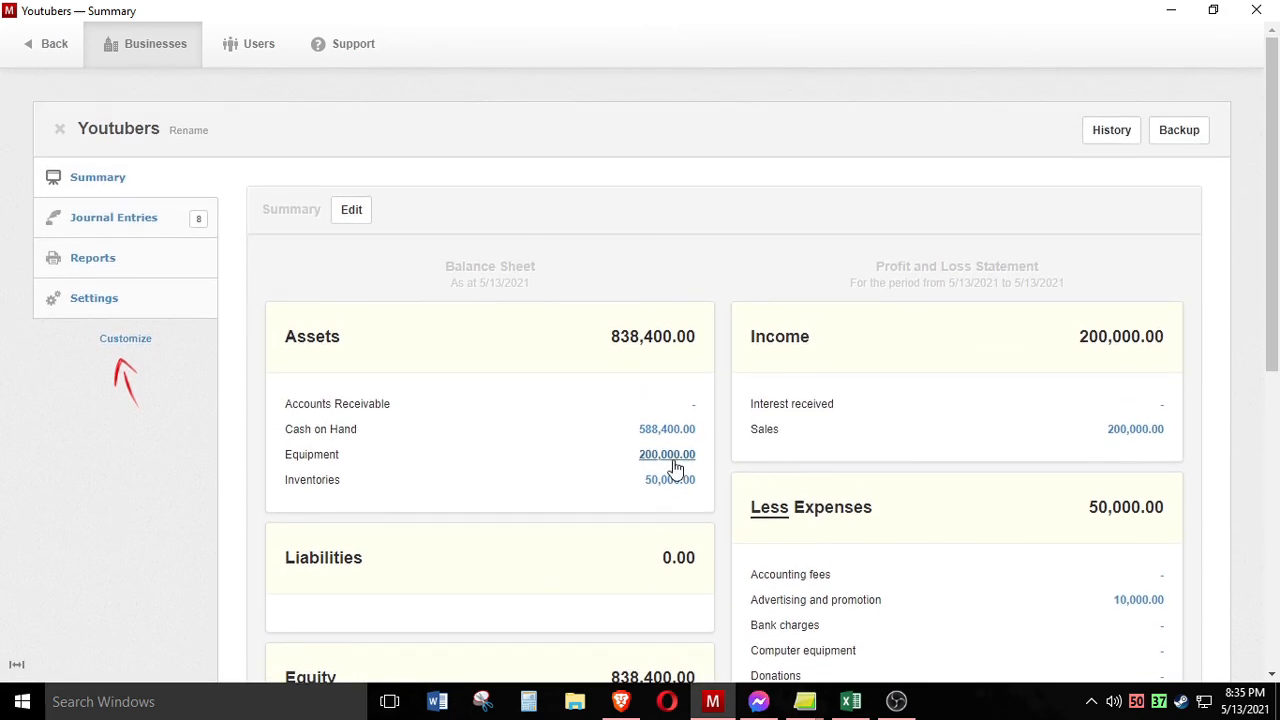
{"action": "scroll", "coordinate": [676, 465], "scroll_direction": "down", "scroll_amount": 2}
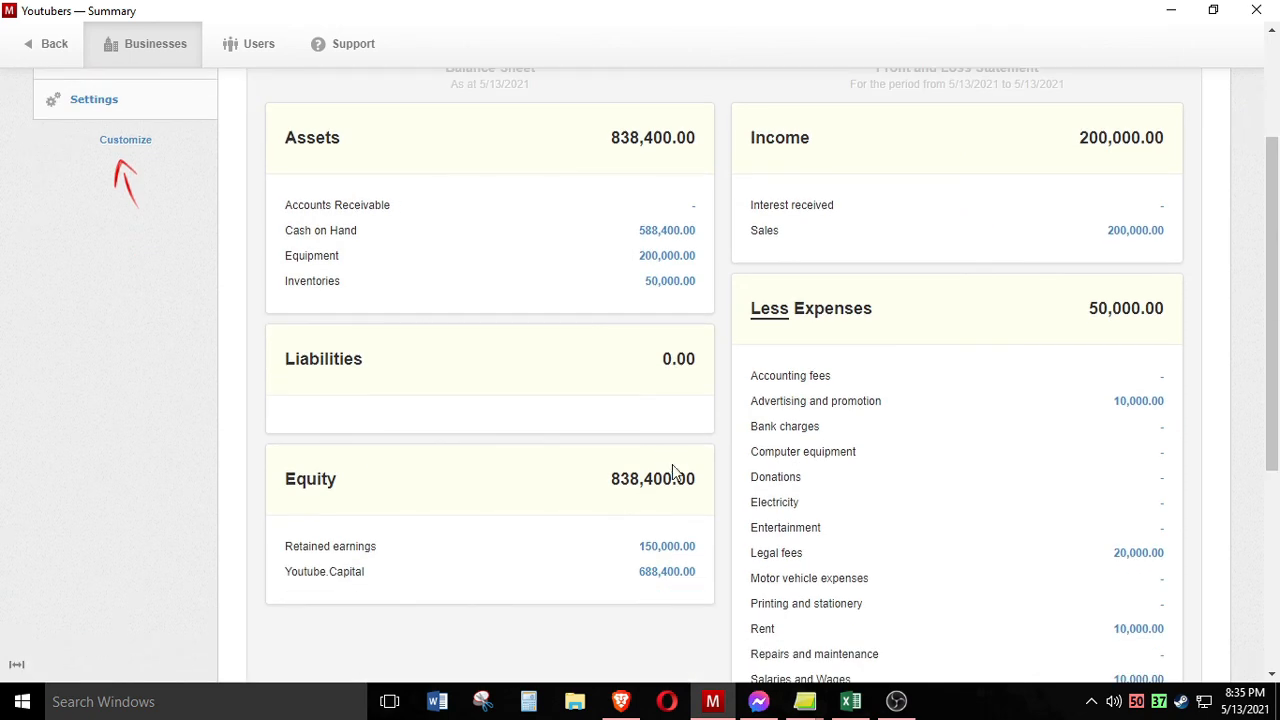
{"action": "scroll", "coordinate": [674, 470], "scroll_direction": "up", "scroll_amount": 2}
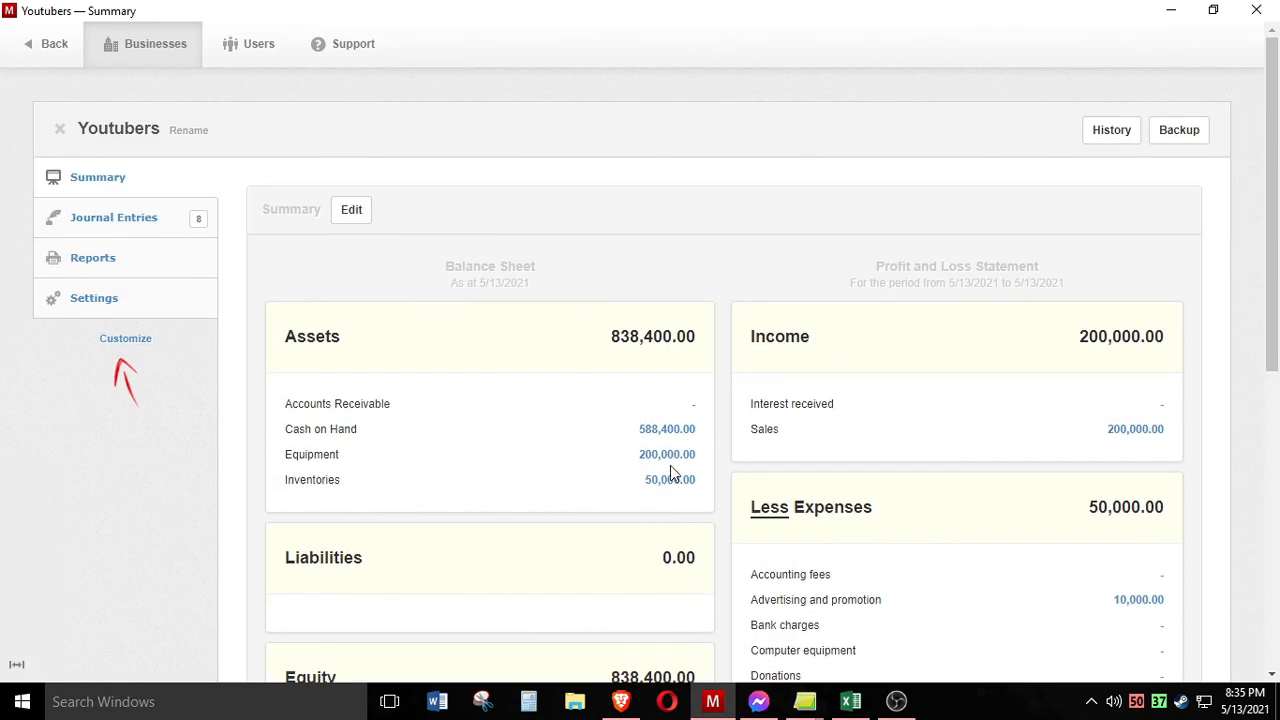
{"action": "scroll", "coordinate": [670, 465], "scroll_direction": "down", "scroll_amount": 1}
{"action": "scroll", "coordinate": [670, 465], "scroll_direction": "up", "scroll_amount": 1}
{"action": "scroll", "coordinate": [1270, 255], "scroll_direction": "down", "scroll_amount": 1}
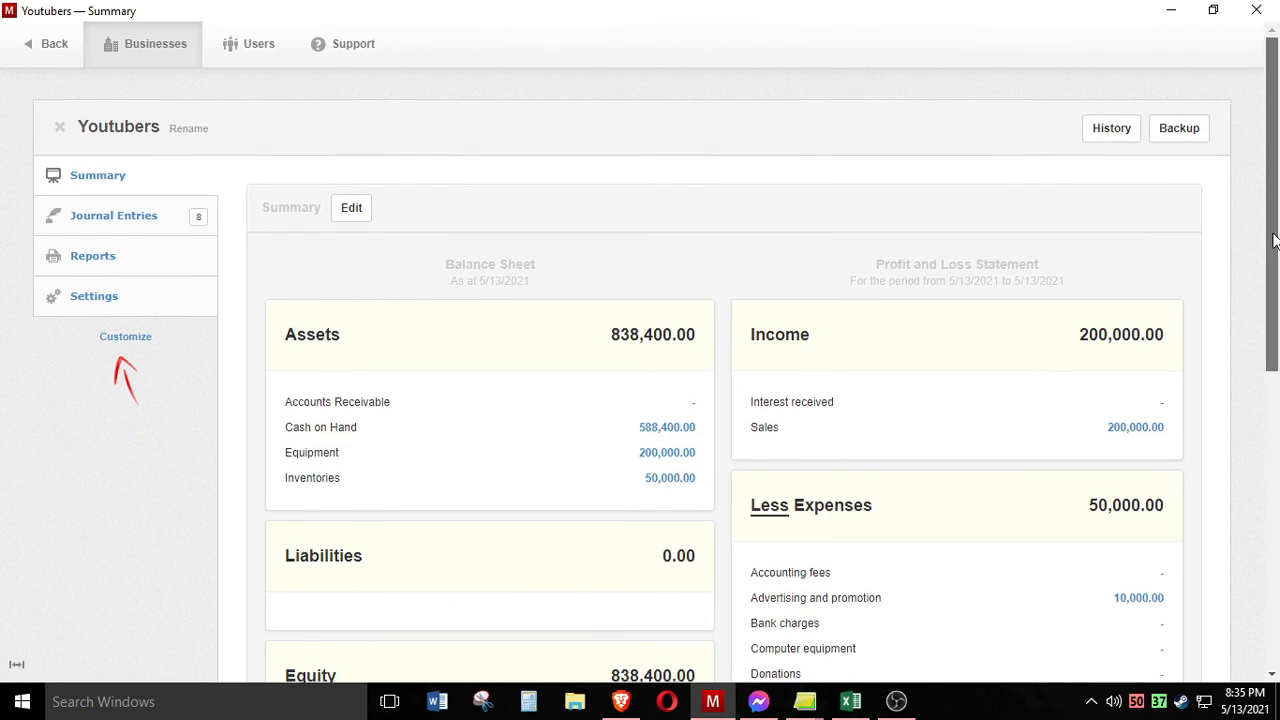
{"action": "left_click_drag", "start_coordinate": [1270, 248], "coordinate": [1268, 245]}
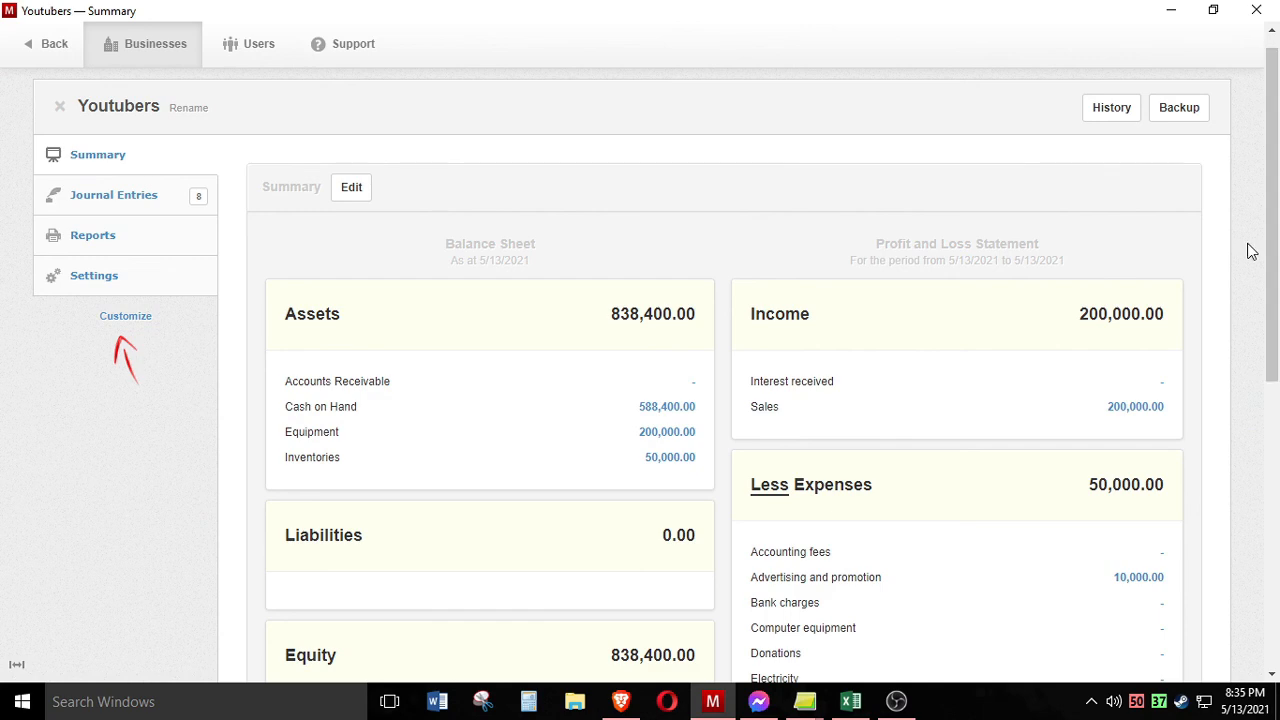